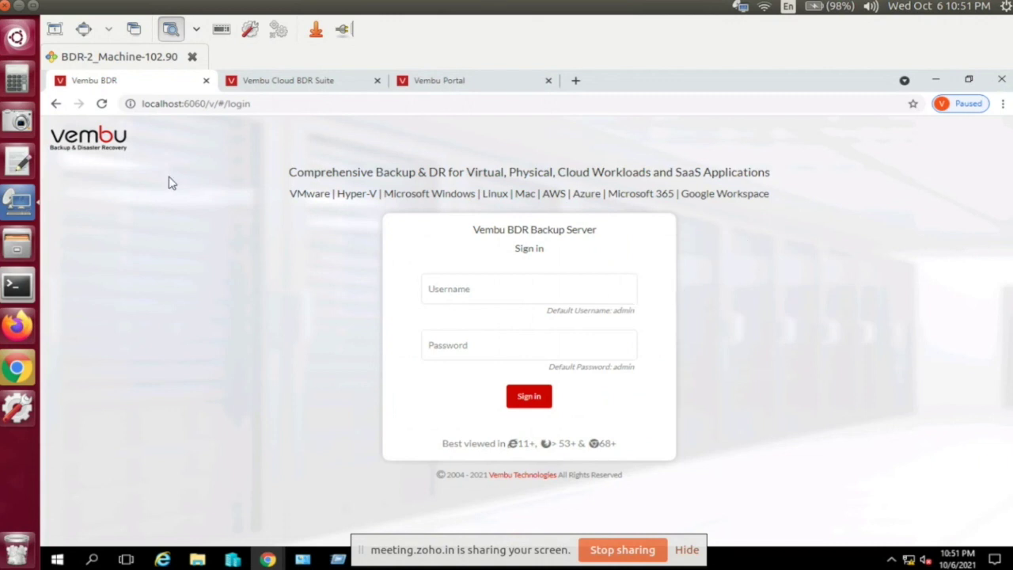
Step: Sign in to the backup server with the saved admin username and the account password
click(610, 288)
click(578, 314)
click(565, 342)
text(admin)
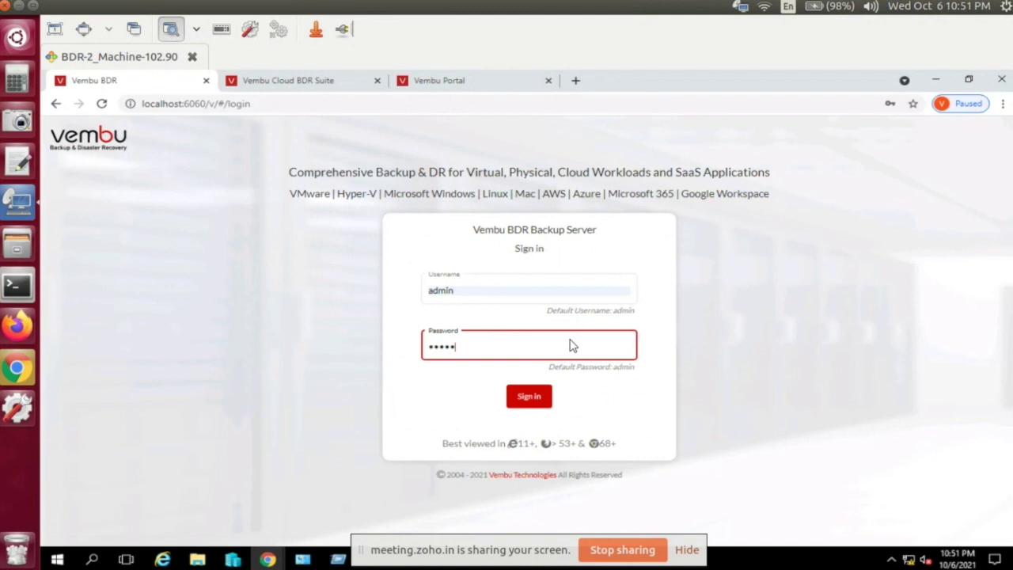
click(534, 395)
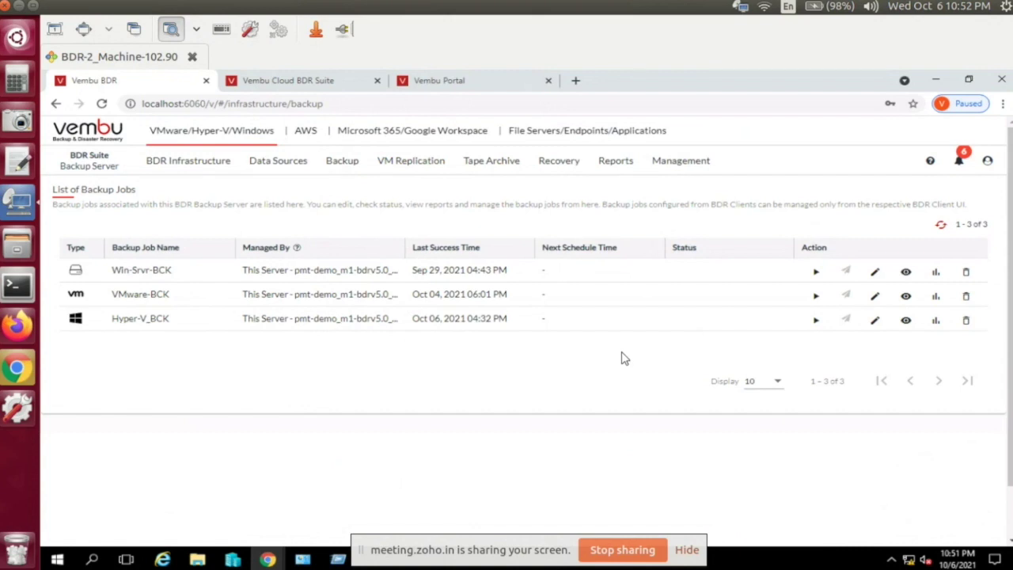
mouse_move(204, 170)
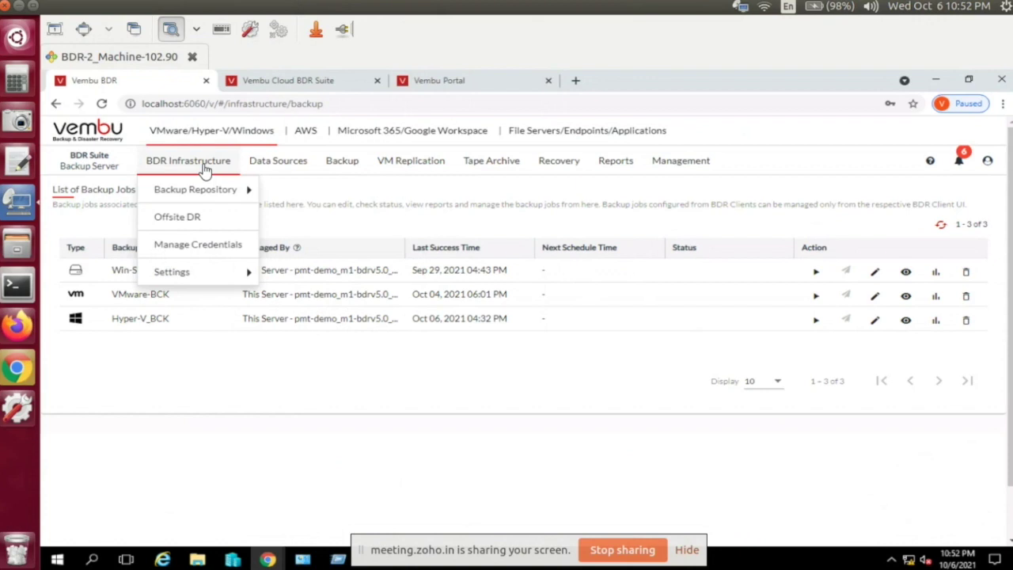
mouse_move(197, 200)
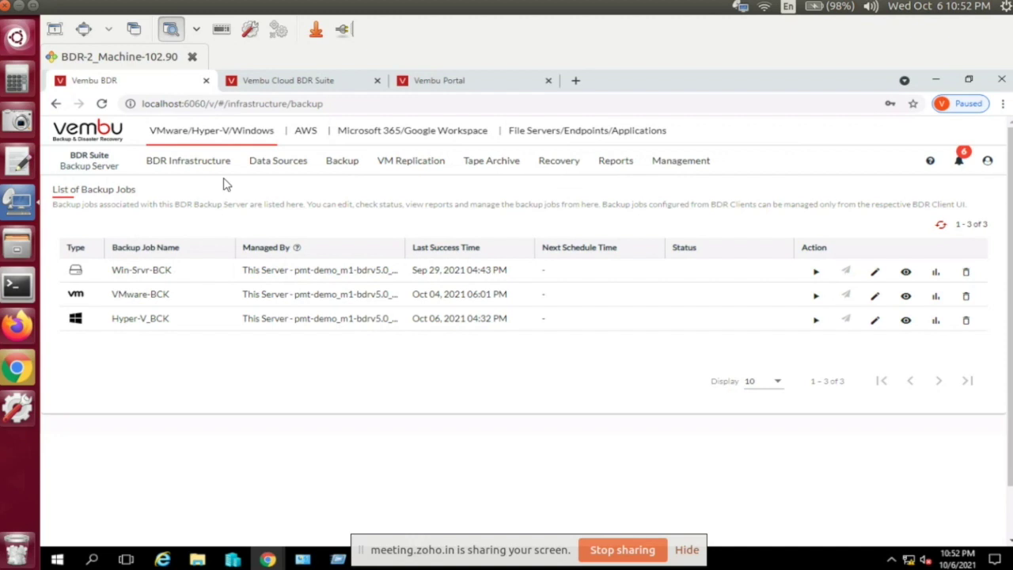
mouse_move(219, 140)
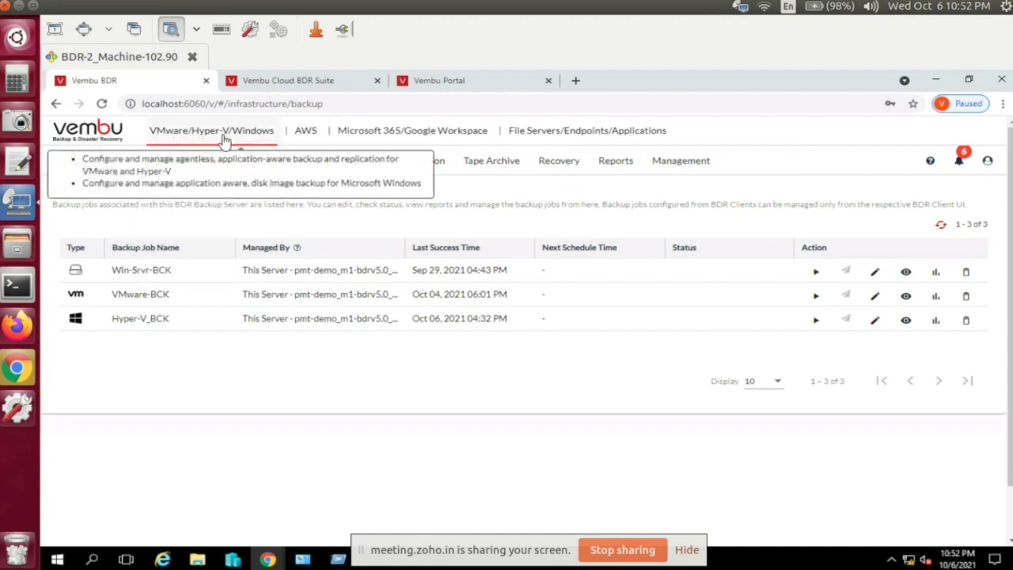
click(306, 135)
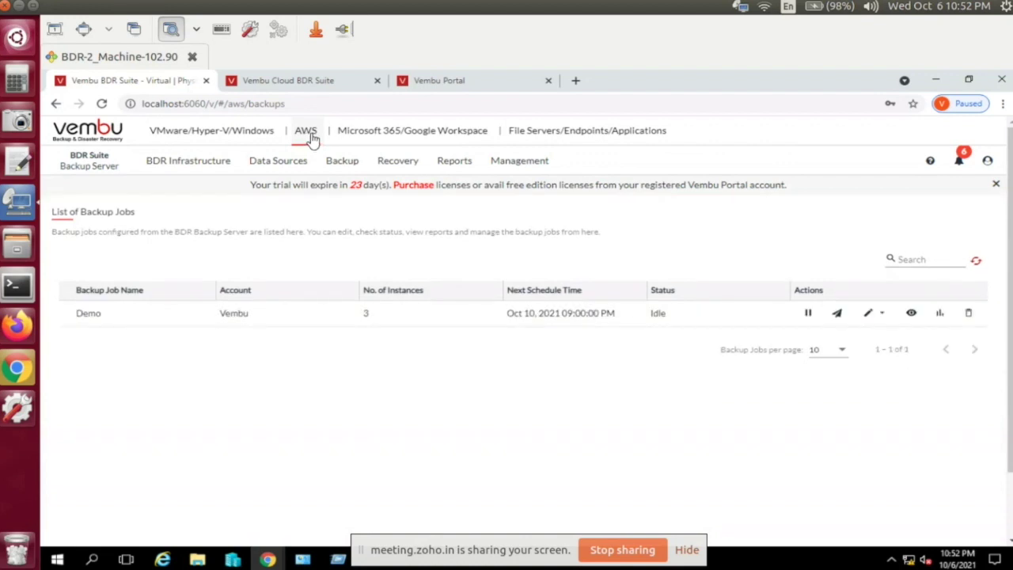
click(355, 139)
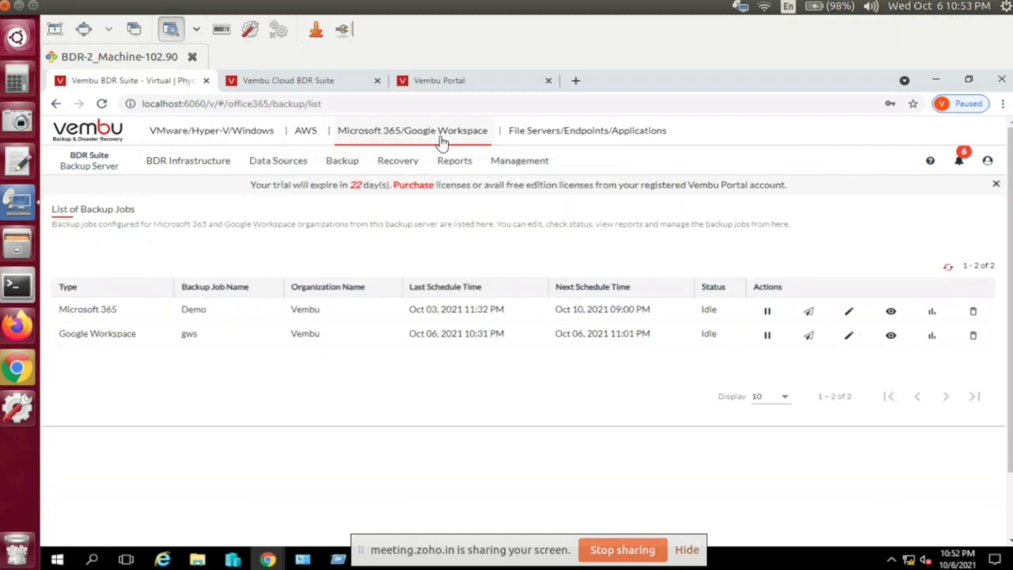
click(535, 139)
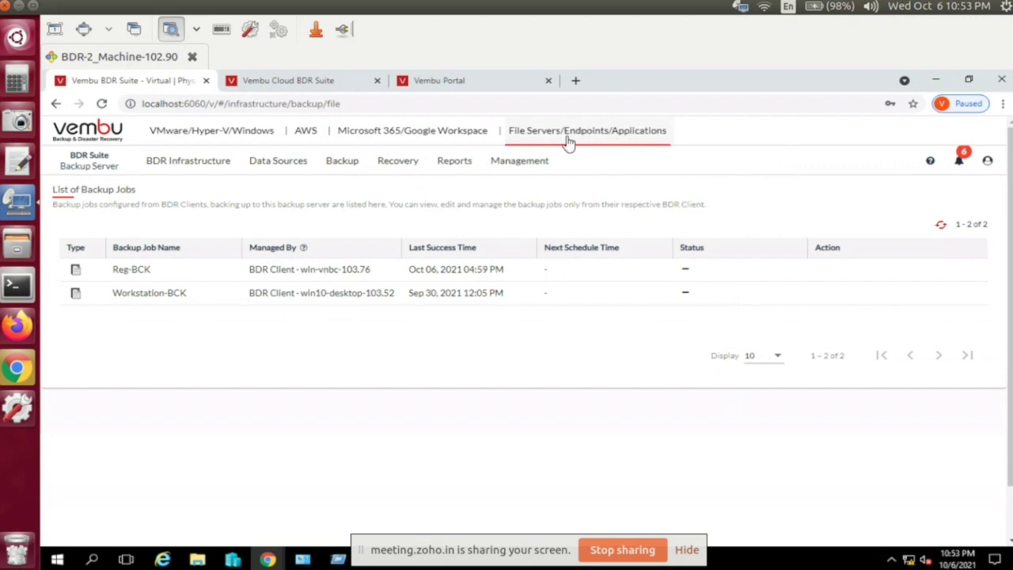
click(260, 136)
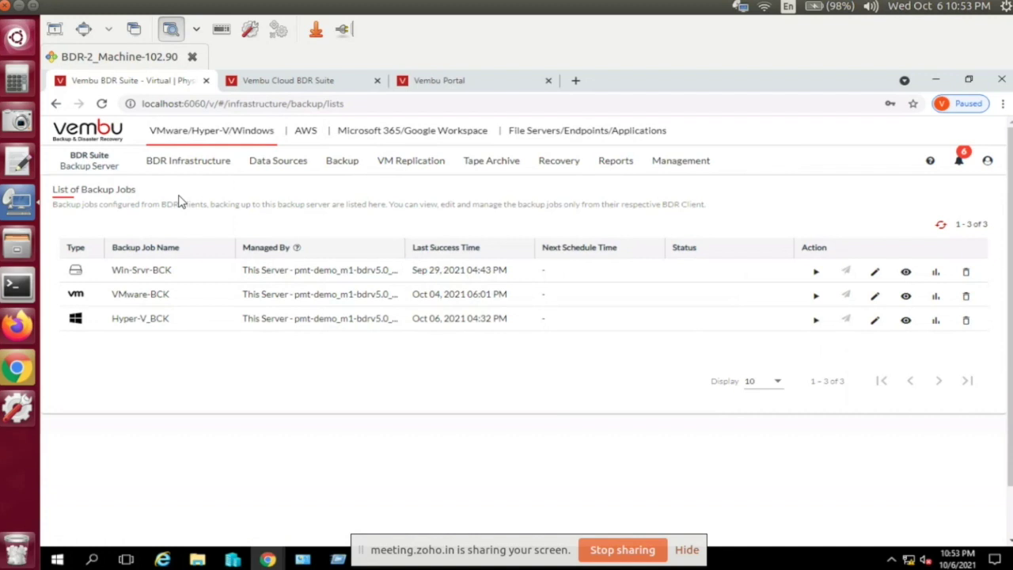
Step: Go to BDR Infrastructure > Backup Repository > Block Storage to view the Scale-Out_STG repository
mouse_move(175, 170)
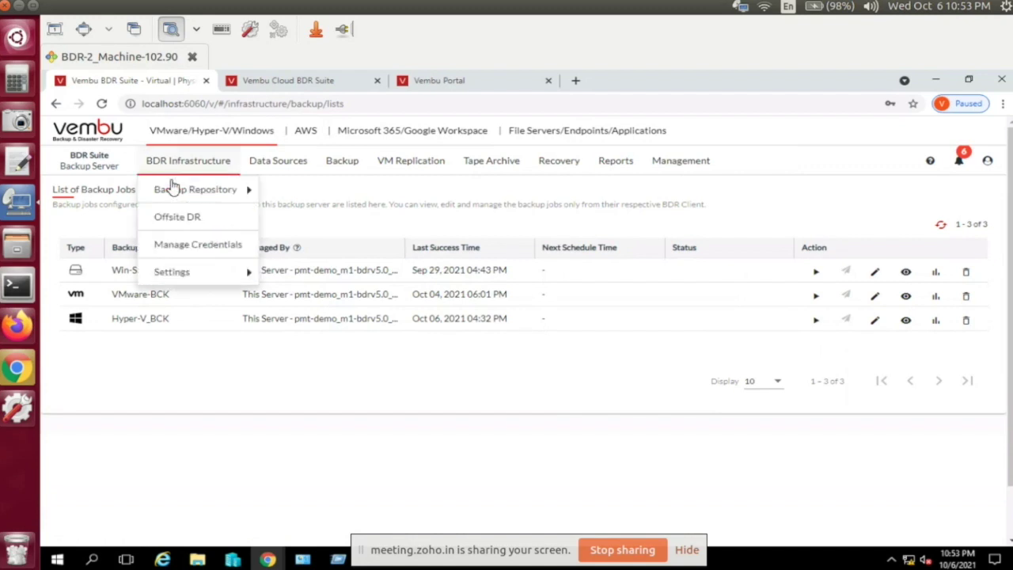
mouse_move(168, 190)
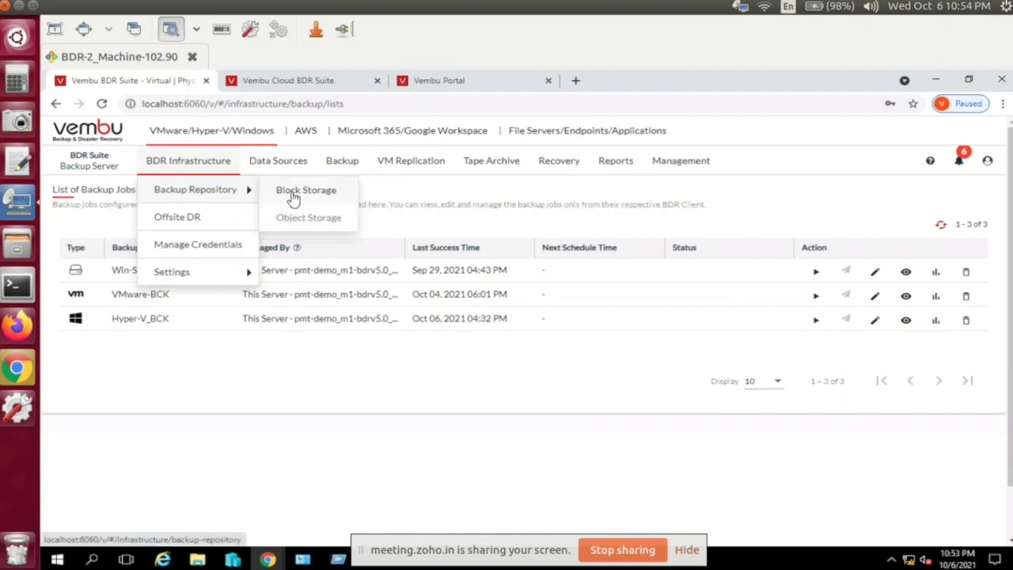
click(292, 196)
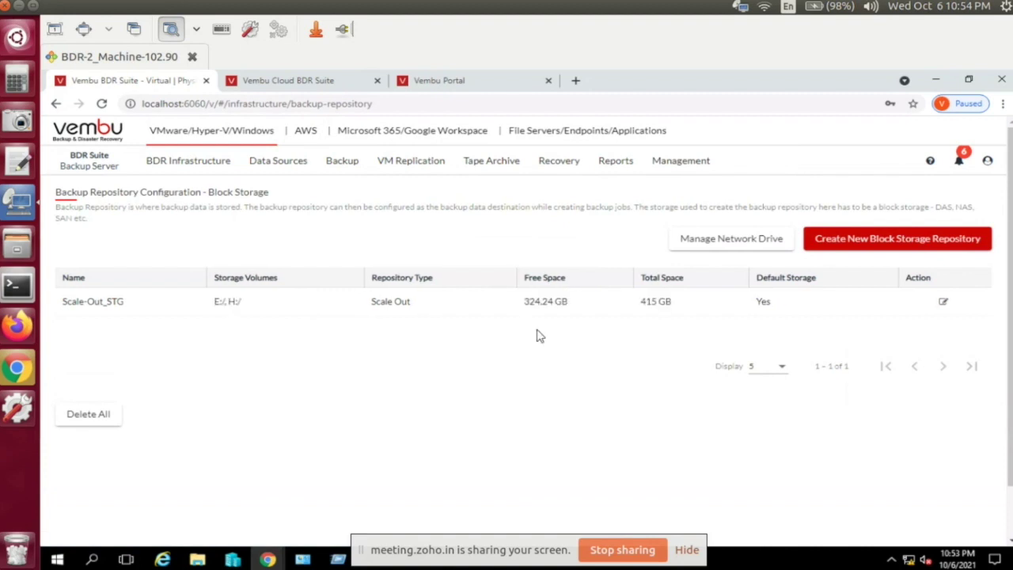
Step: Create a new block storage repository with its repository type set to Simple
click(841, 240)
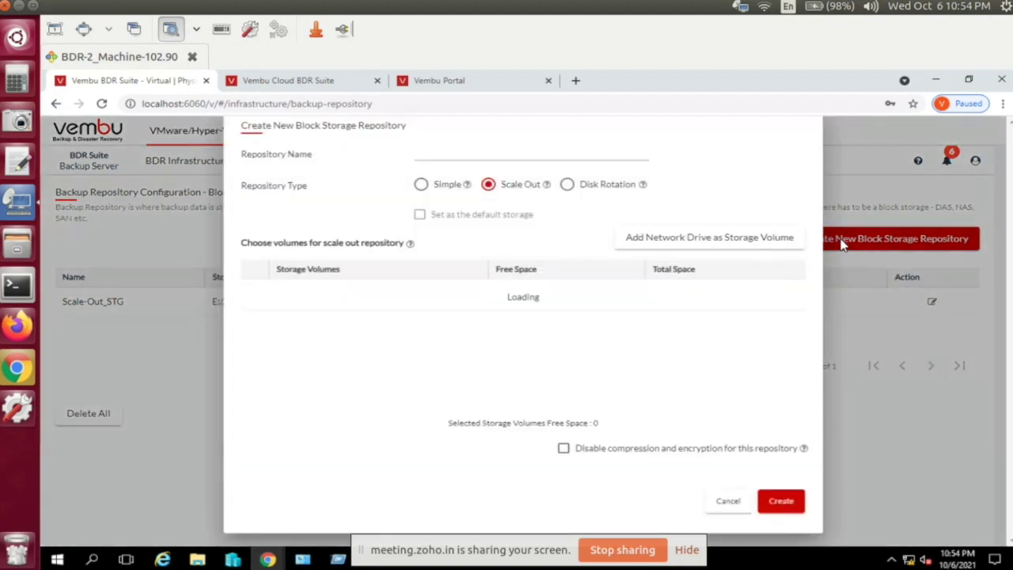
click(450, 194)
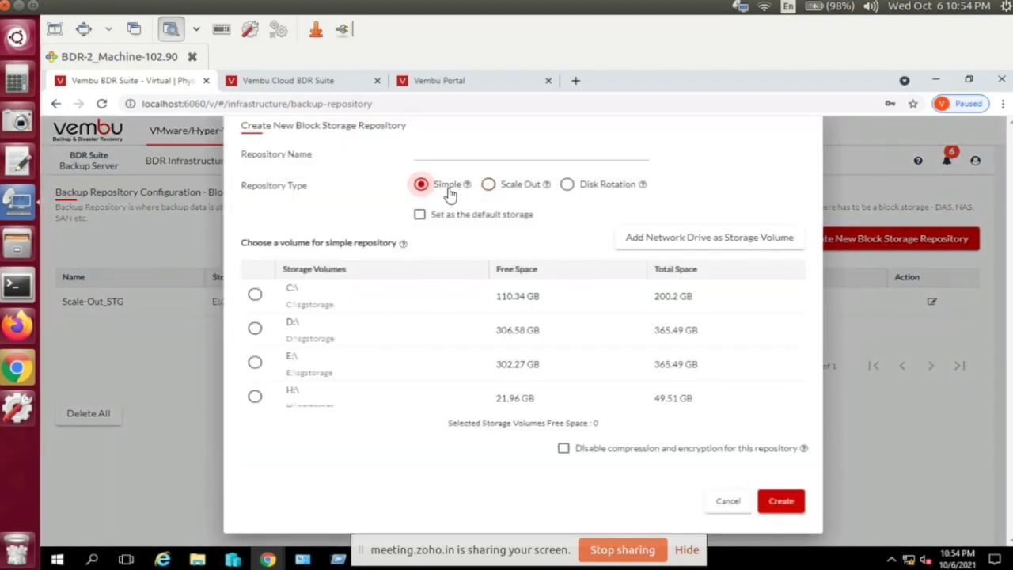
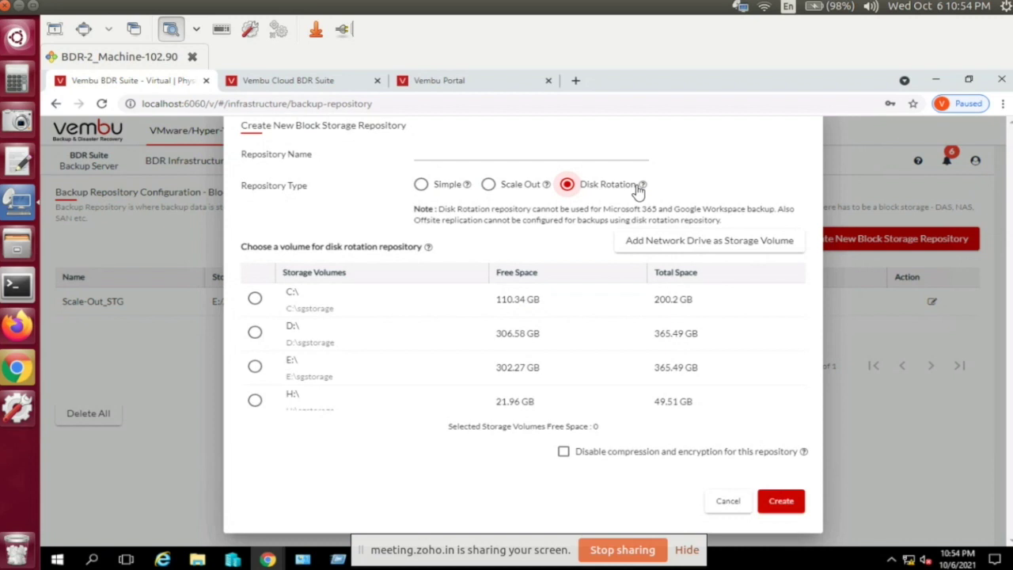
Step: Try Scale Out with E:\ and D:\, decline the C:\ OS volume, then choose Simple type
click(511, 191)
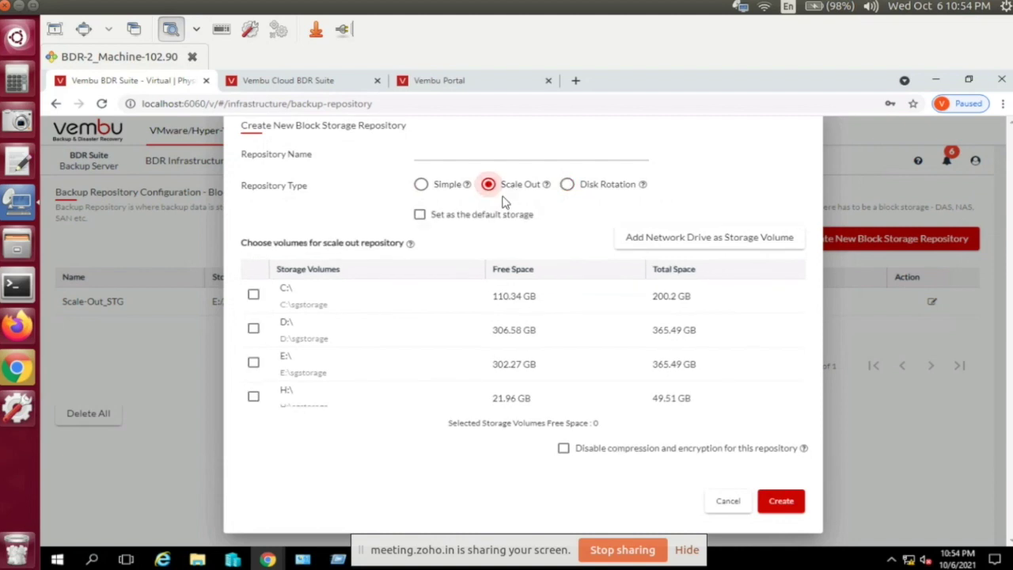
click(253, 362)
click(253, 331)
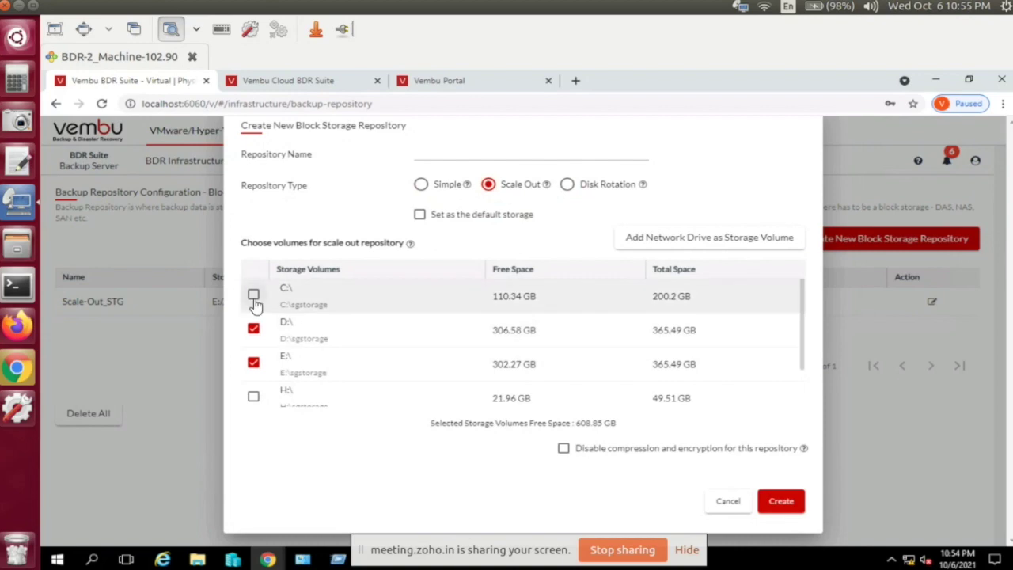
click(254, 296)
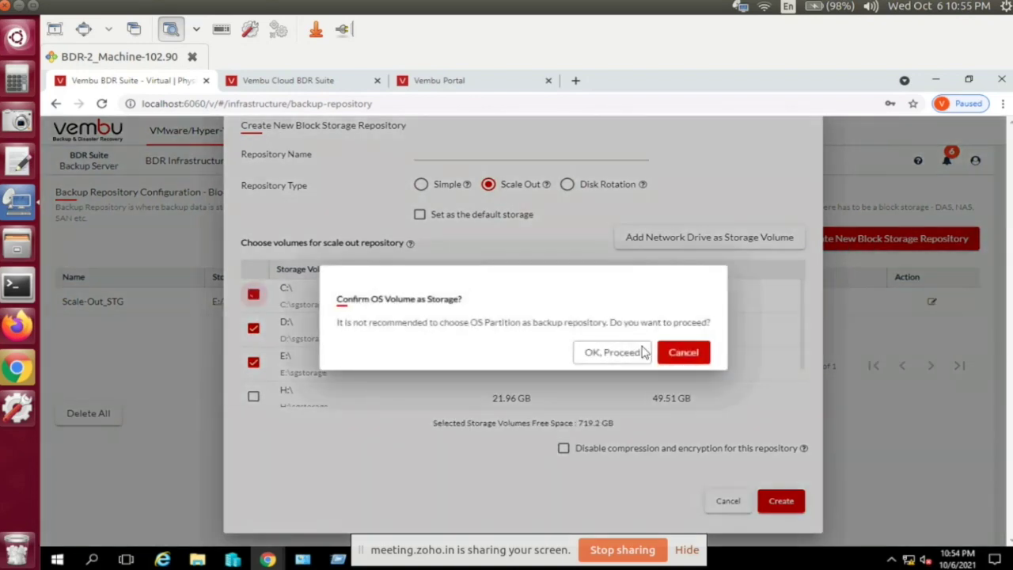
click(667, 354)
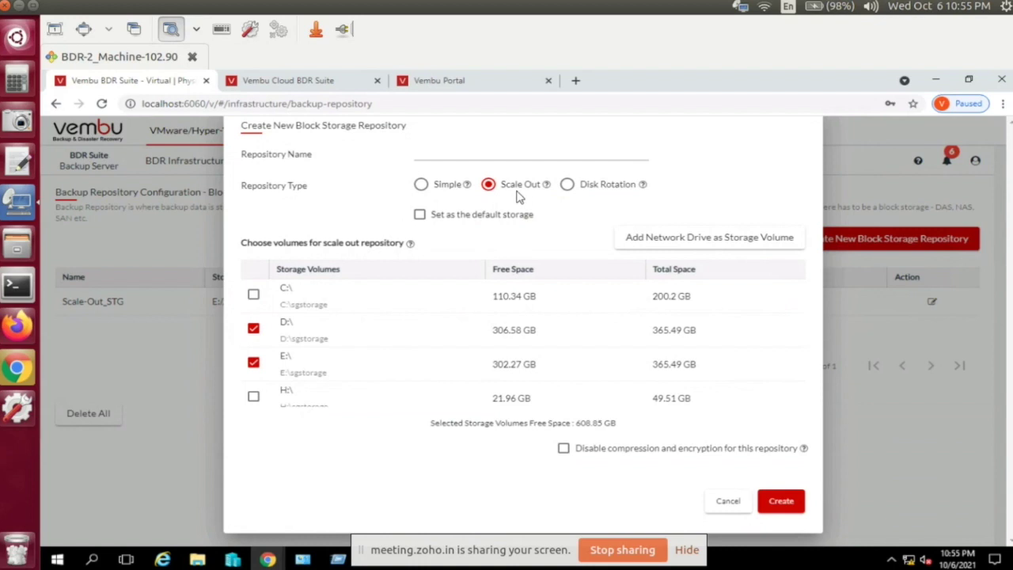
click(448, 186)
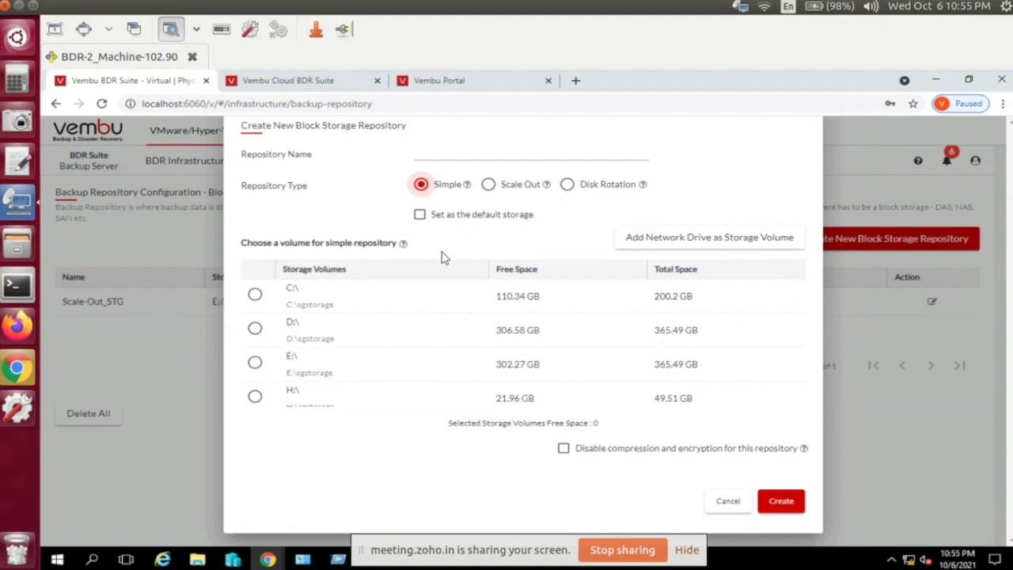
Step: Select the E:\, H:\, D:\ and E:\ volumes in turn, then return the repository type to Scale Out
click(254, 365)
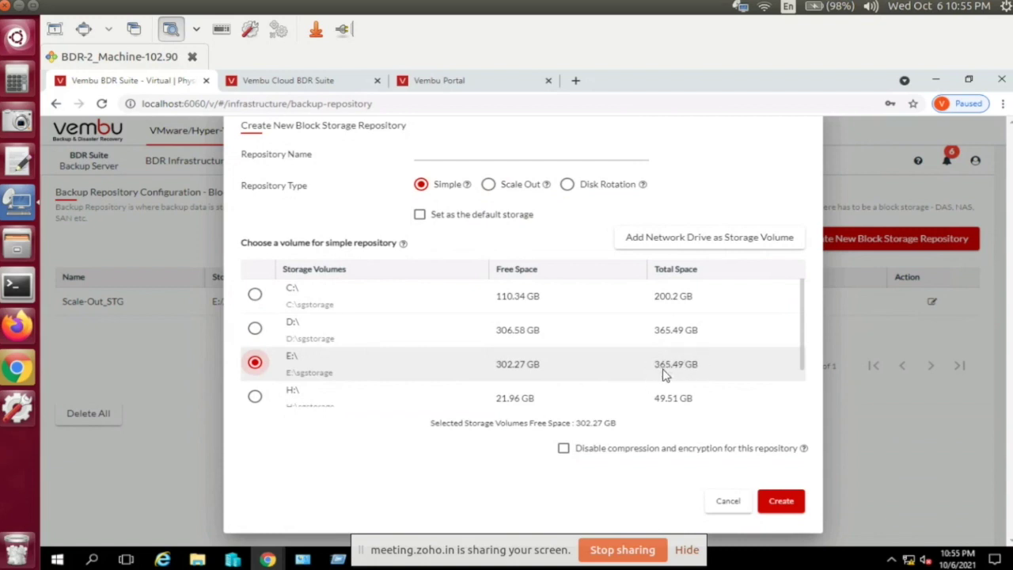
click(255, 398)
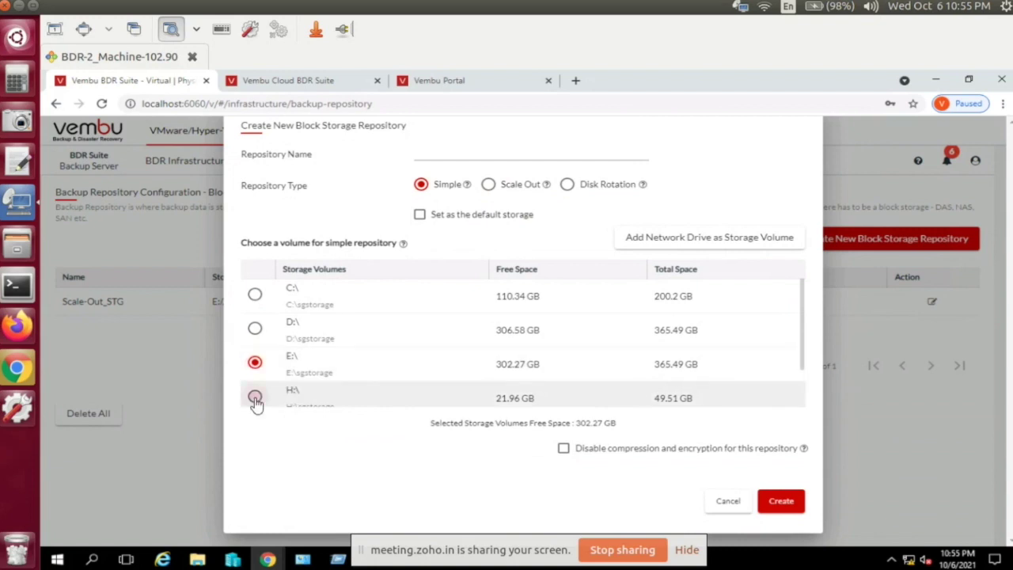
click(255, 327)
click(255, 362)
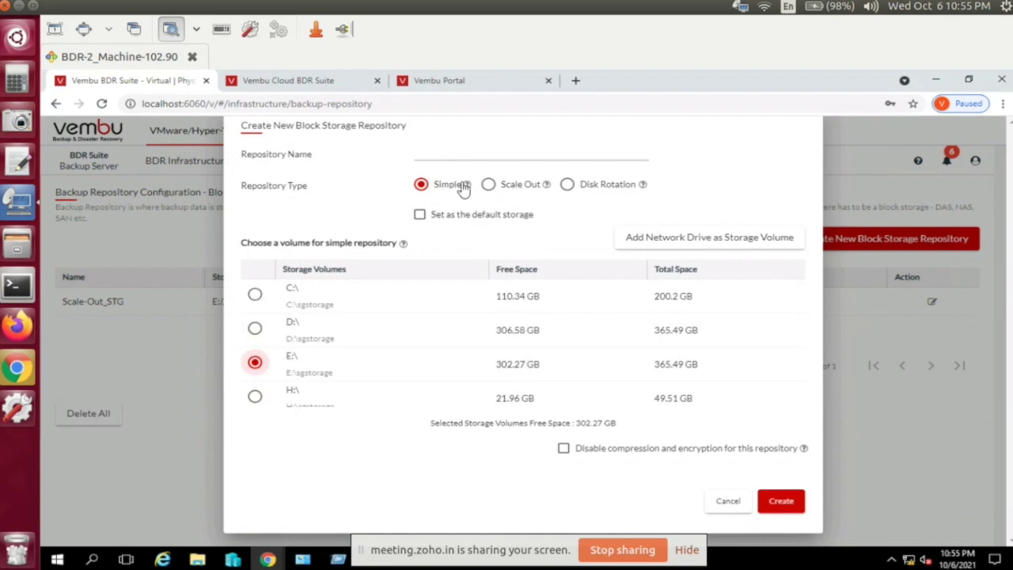
click(492, 186)
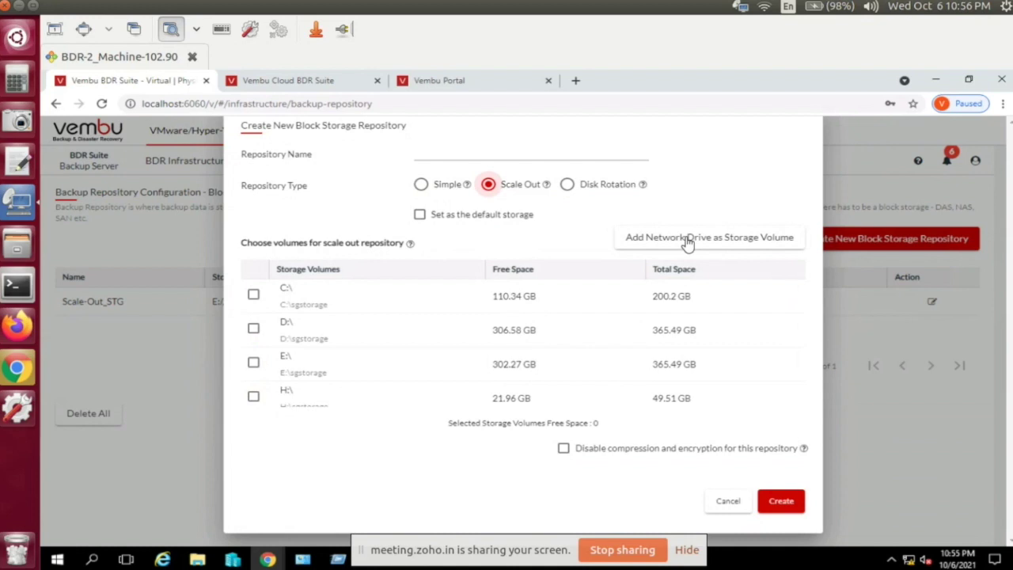
Step: Open the Add Network Drive form and accept its data-loss recommendations
click(687, 239)
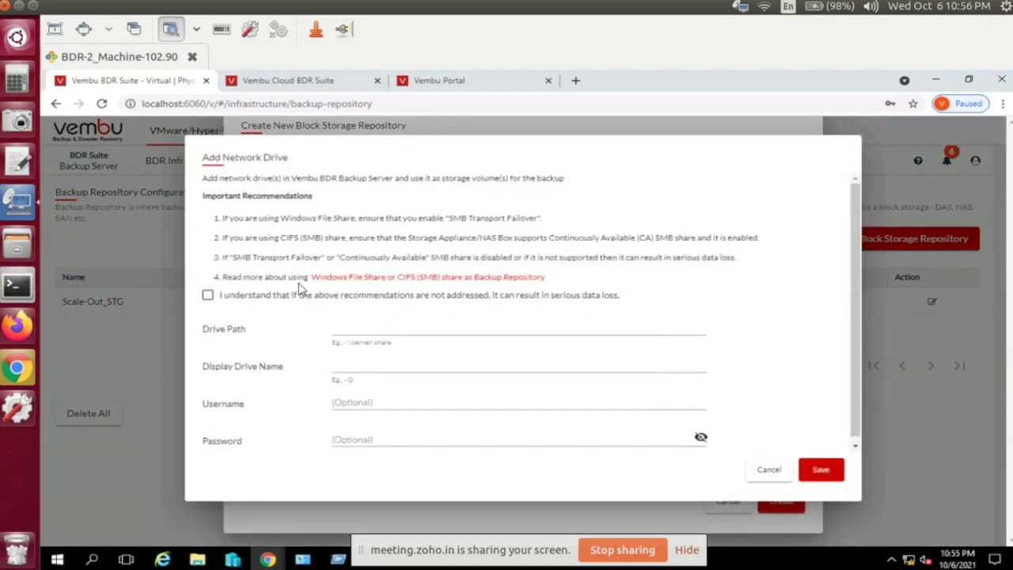
click(210, 299)
Step: Cancel the network drive form, toggle 'Disable compression and encryption' off again, leaving both enabled
click(768, 472)
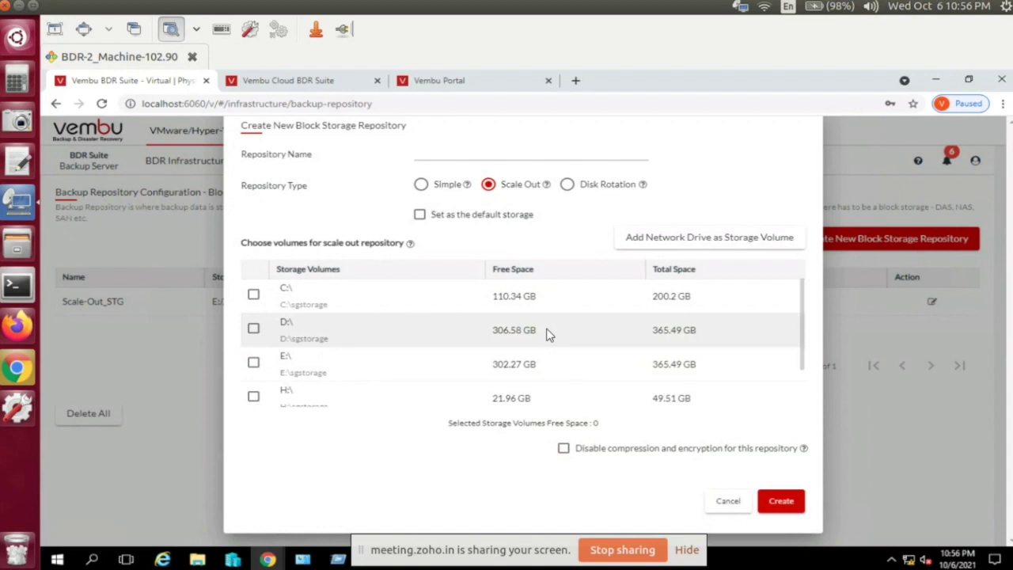
scroll(548, 335, down, 1)
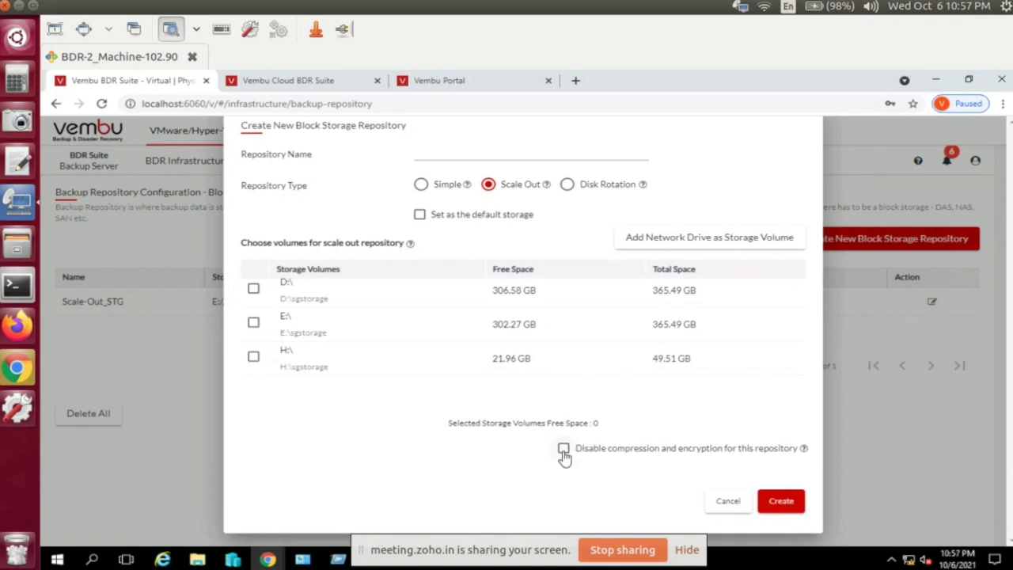
click(564, 449)
click(563, 448)
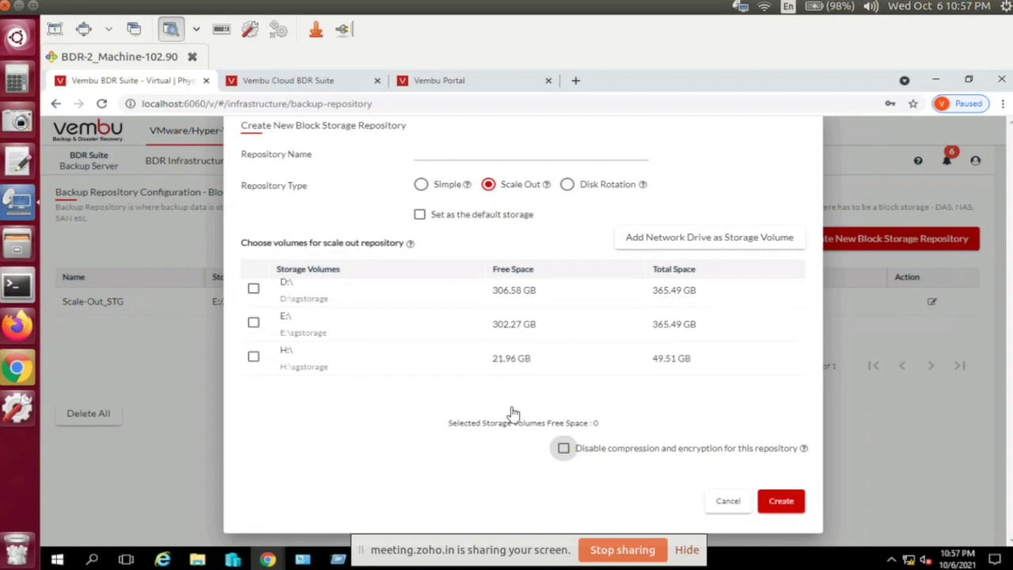
Step: Discard the new repository and browse the BDR Infrastructure Settings and Data Sources menus
click(724, 506)
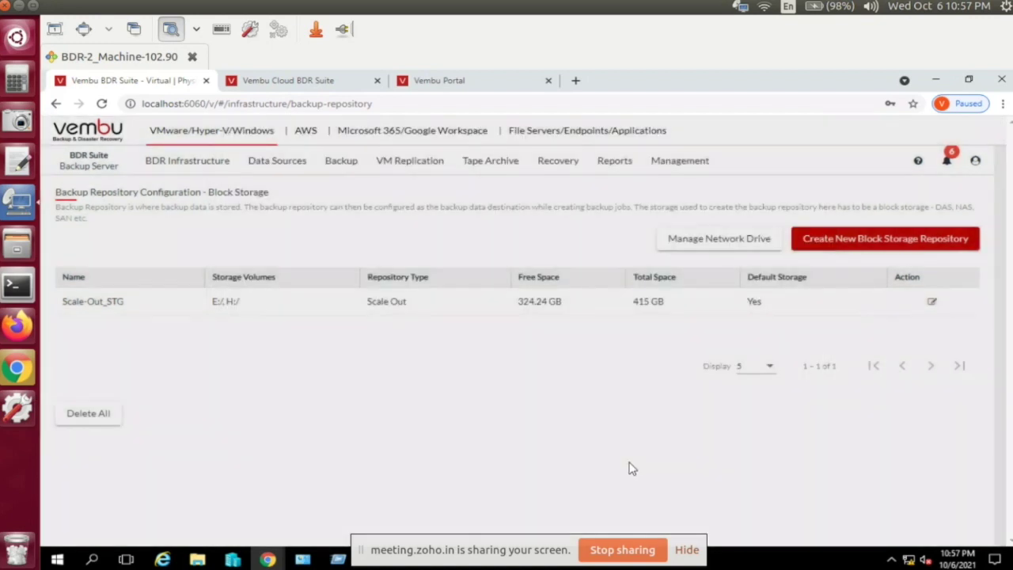
click(185, 163)
mouse_move(188, 192)
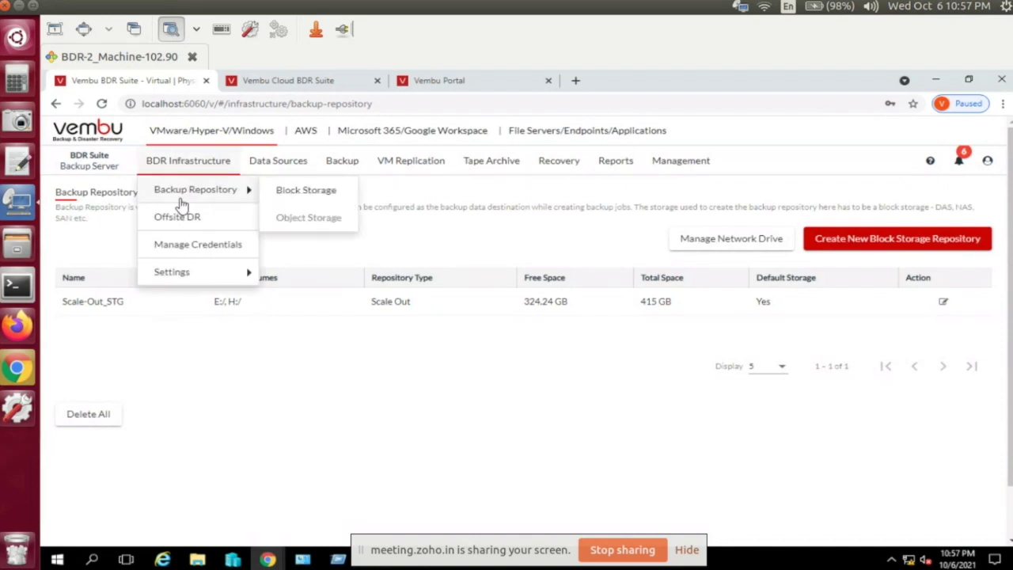
mouse_move(170, 276)
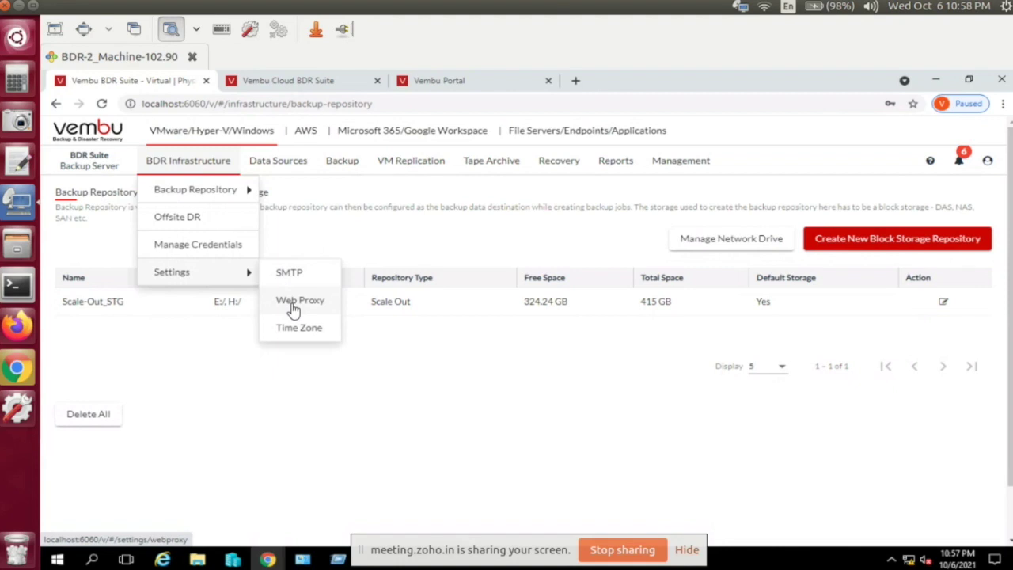
click(276, 163)
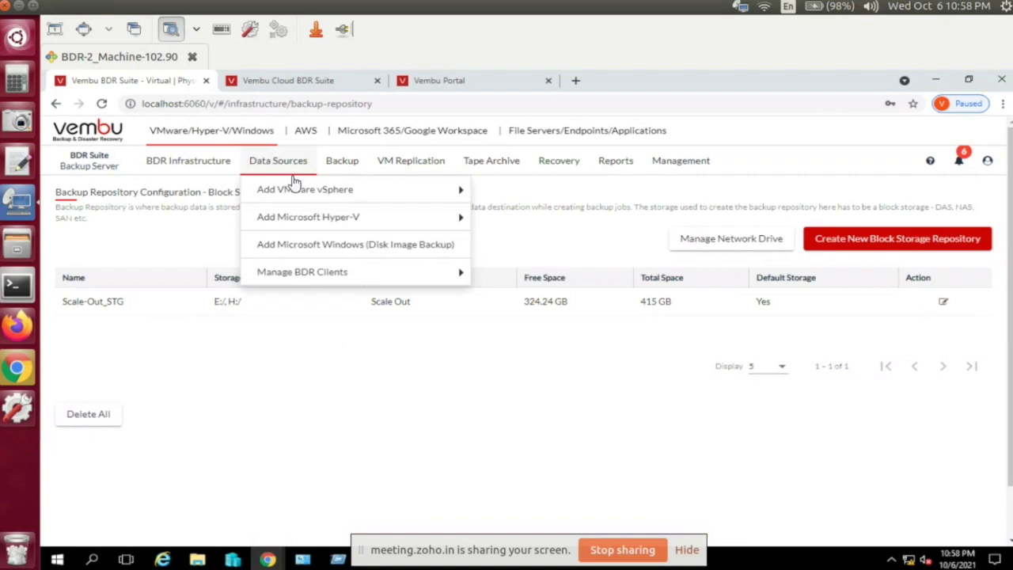
mouse_move(294, 194)
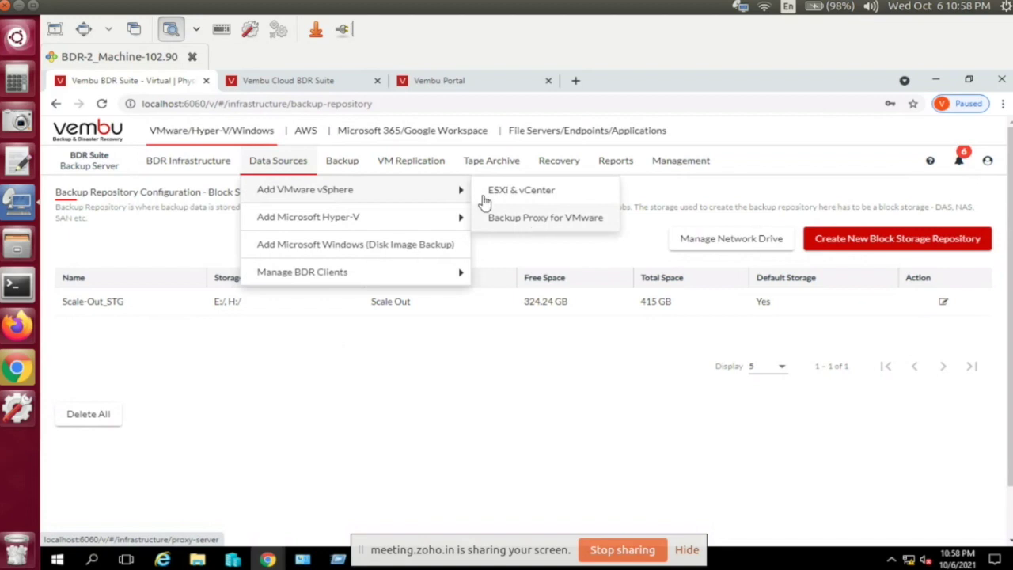
mouse_move(409, 225)
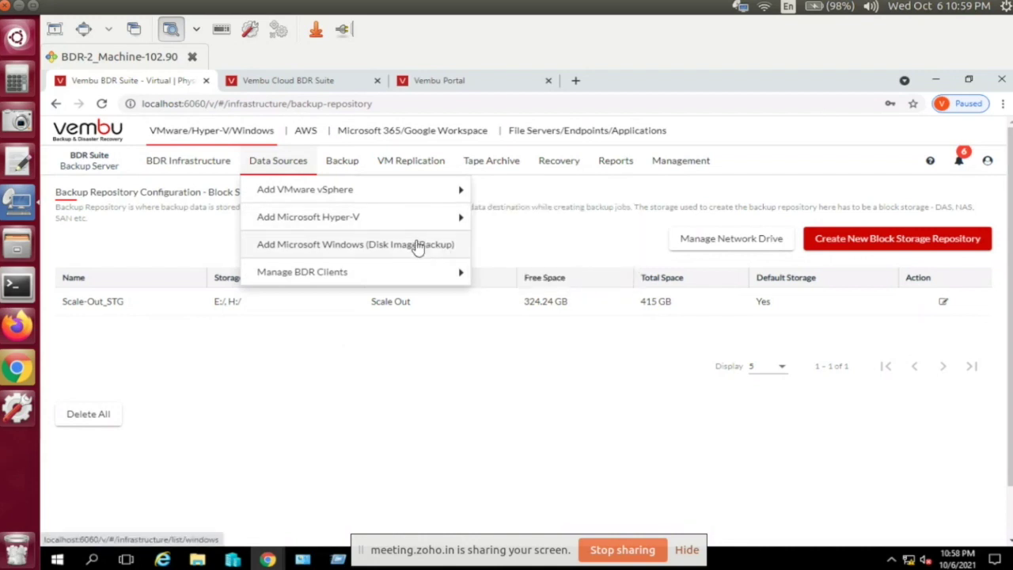
Step: Open the Add Microsoft Windows form, preview Add Credential and the credential list, then close unsaved
click(350, 252)
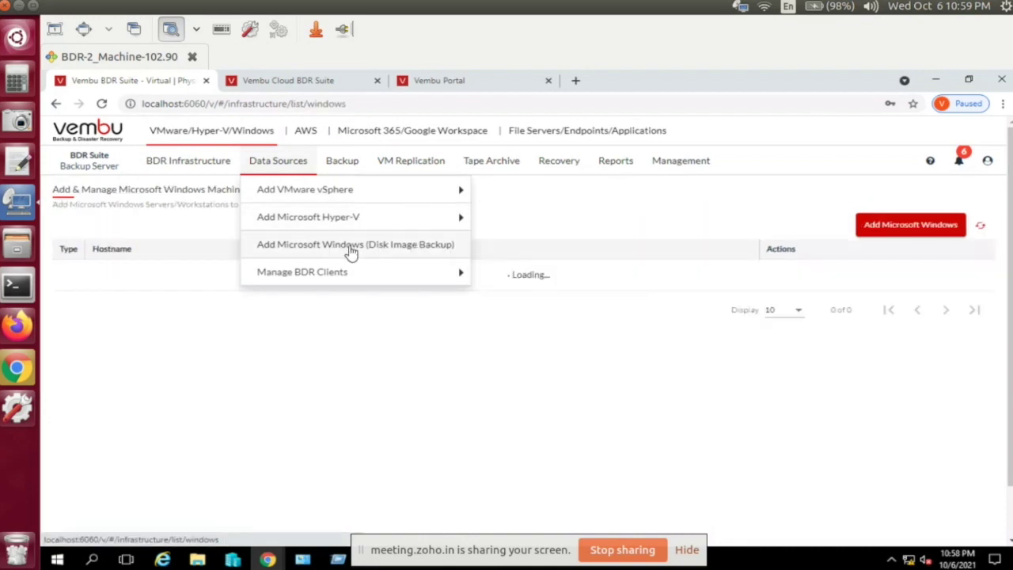
click(855, 231)
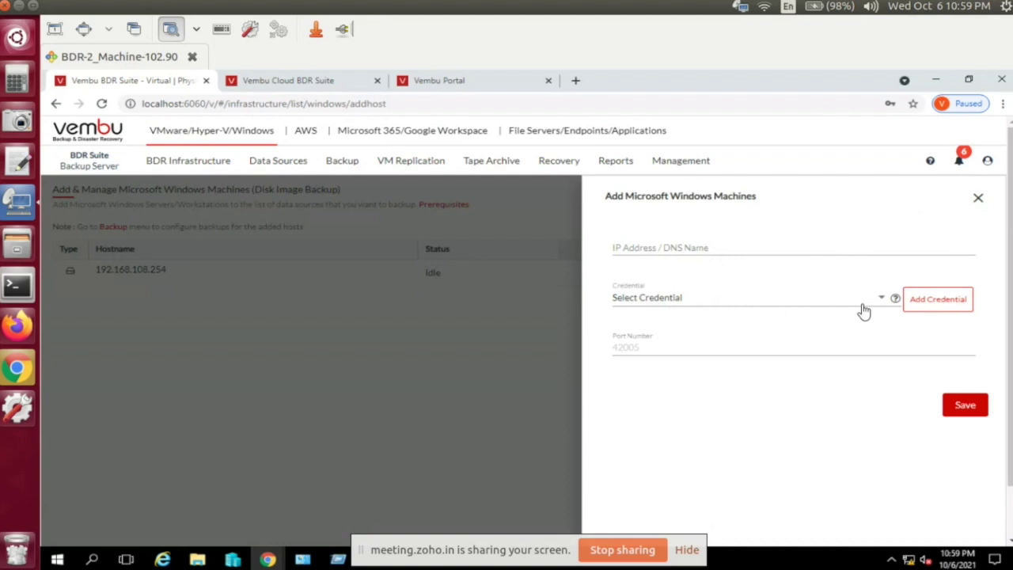
click(926, 305)
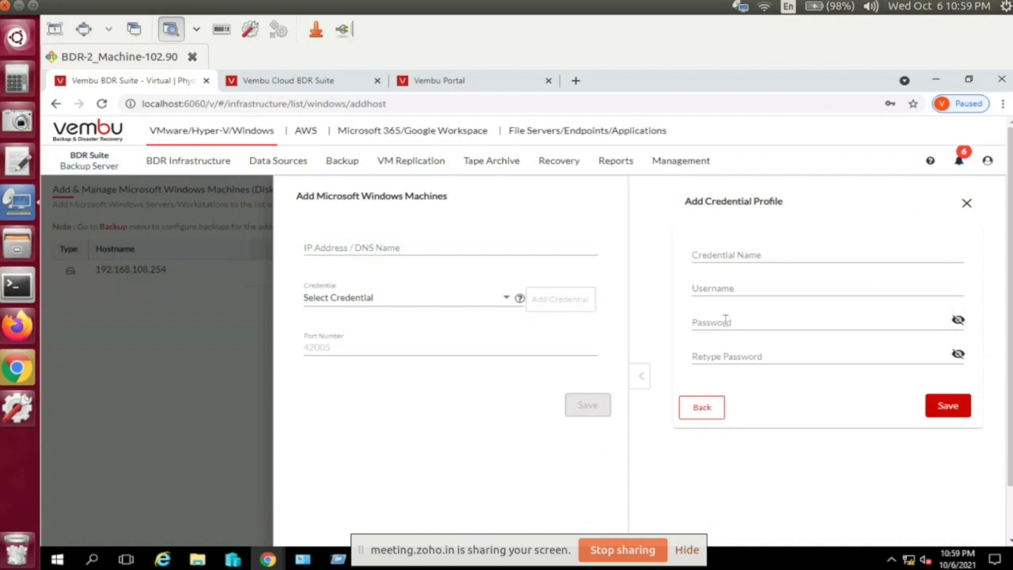
click(712, 409)
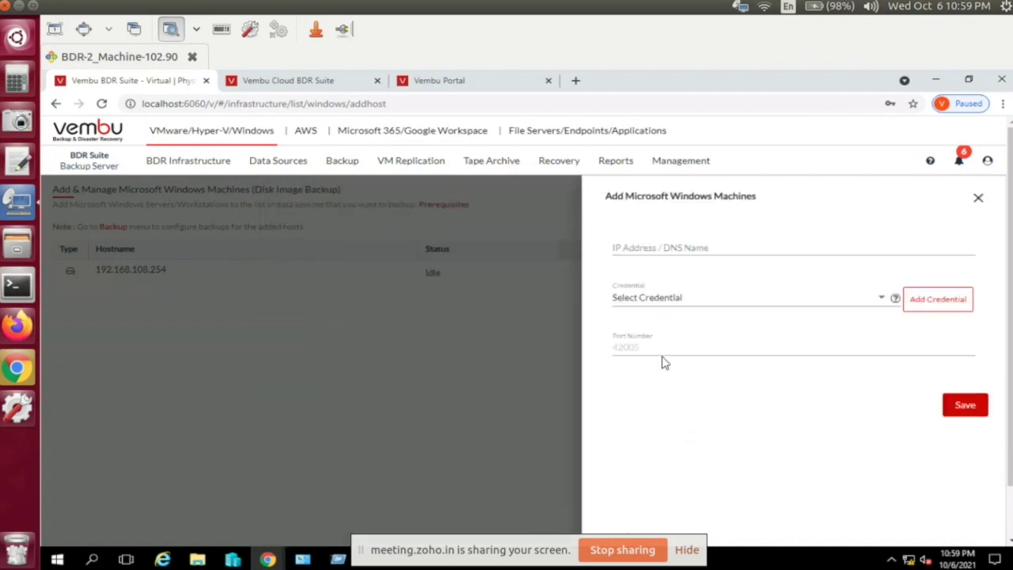
click(881, 307)
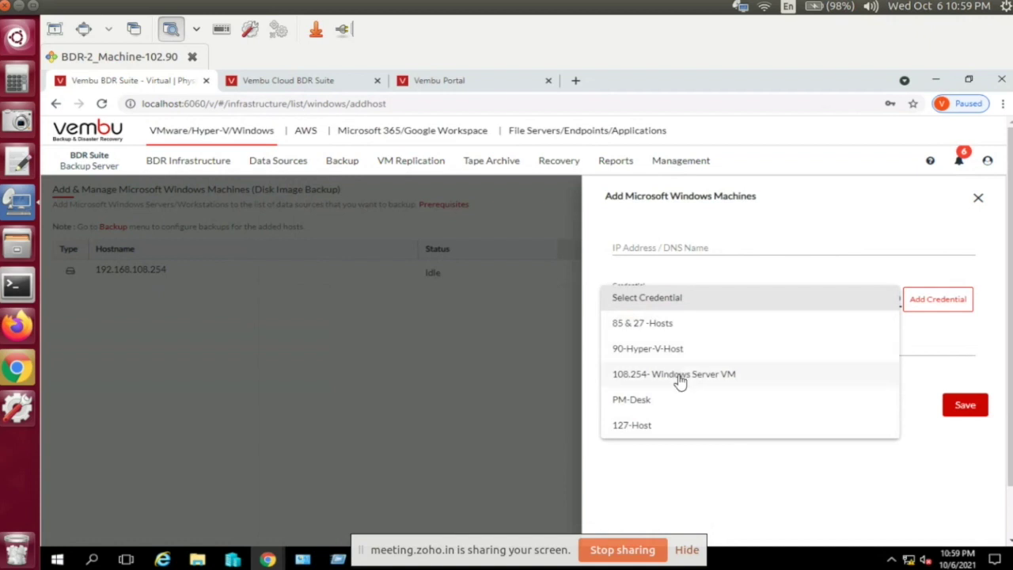
click(719, 480)
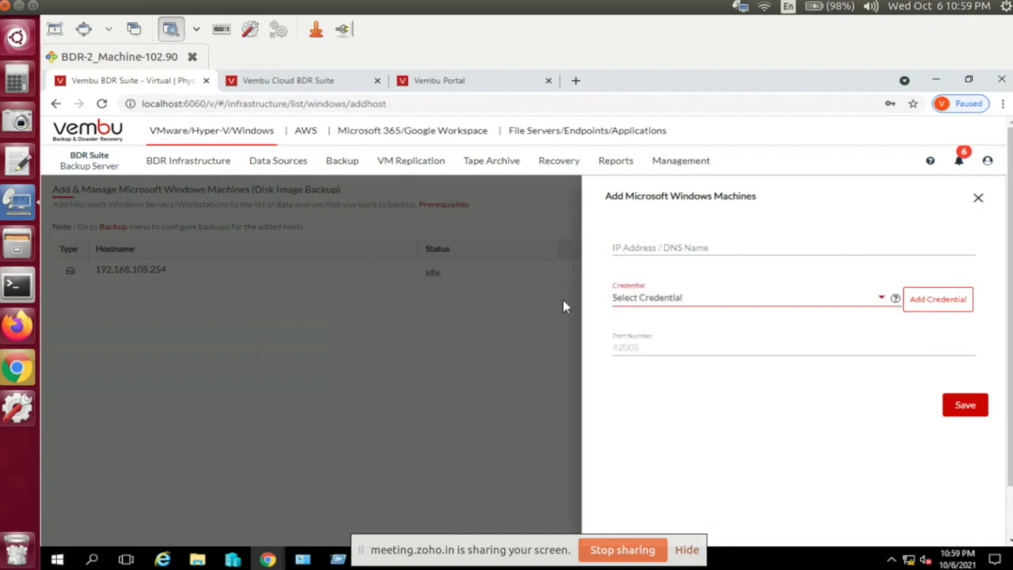
click(978, 198)
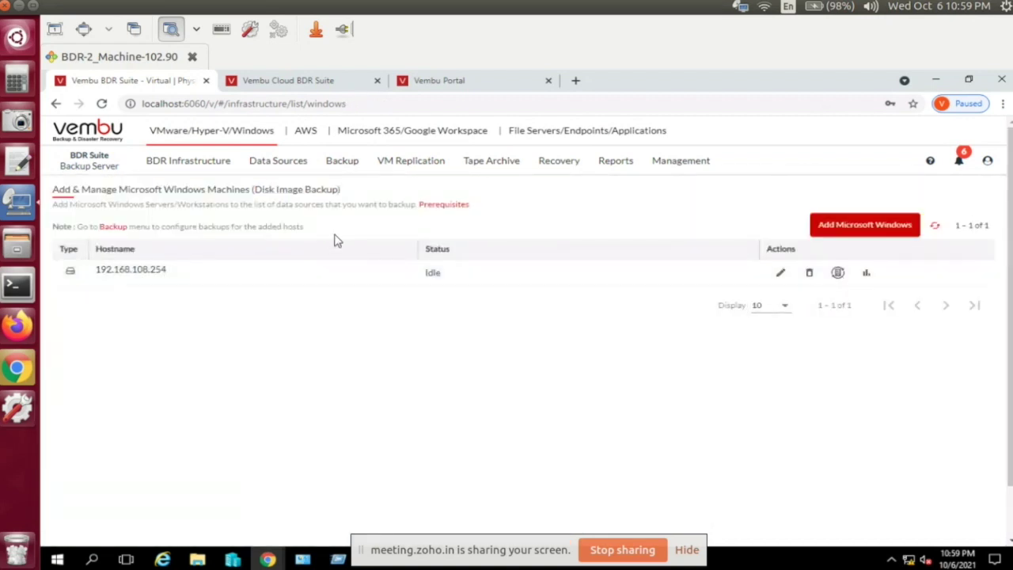
Step: Show the Data Sources menu, then the Backup menu's Manage Backup Job Template options
click(305, 160)
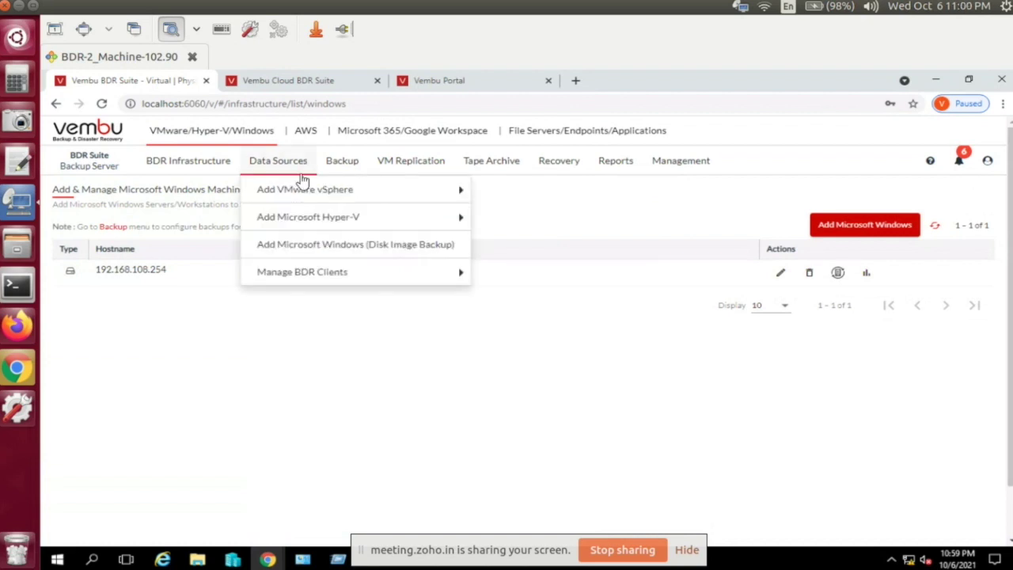
mouse_move(303, 193)
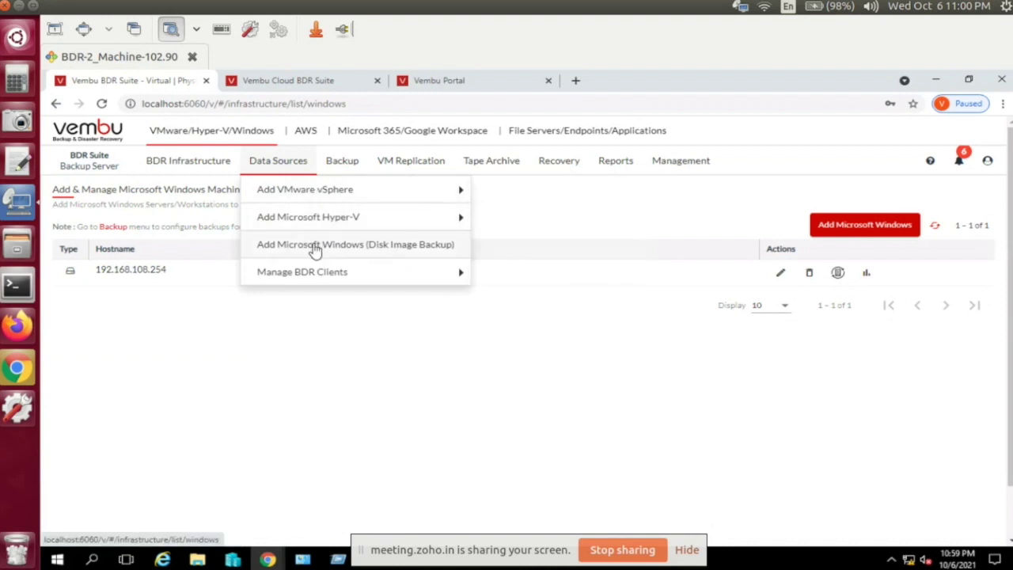
click(332, 161)
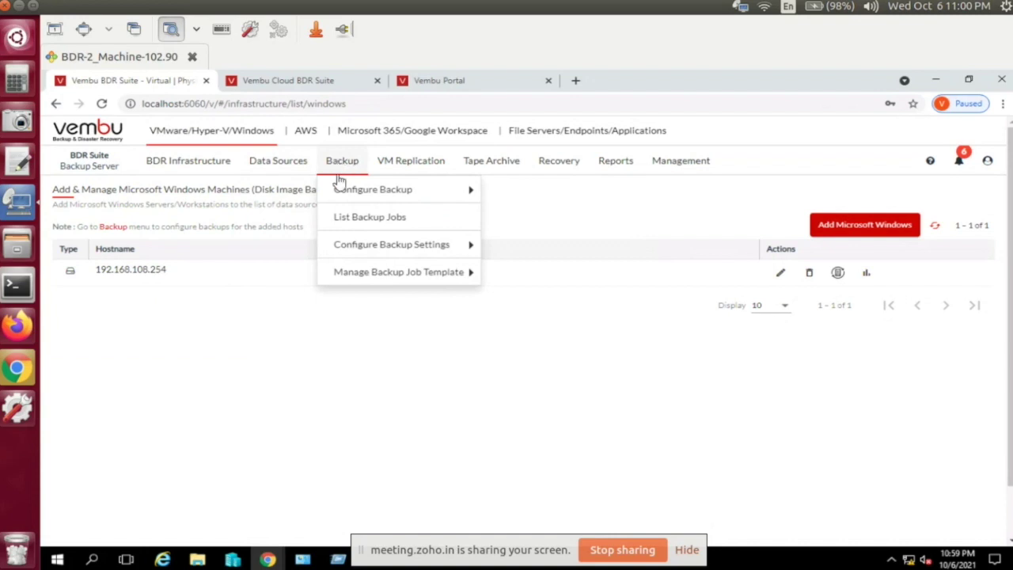
mouse_move(338, 198)
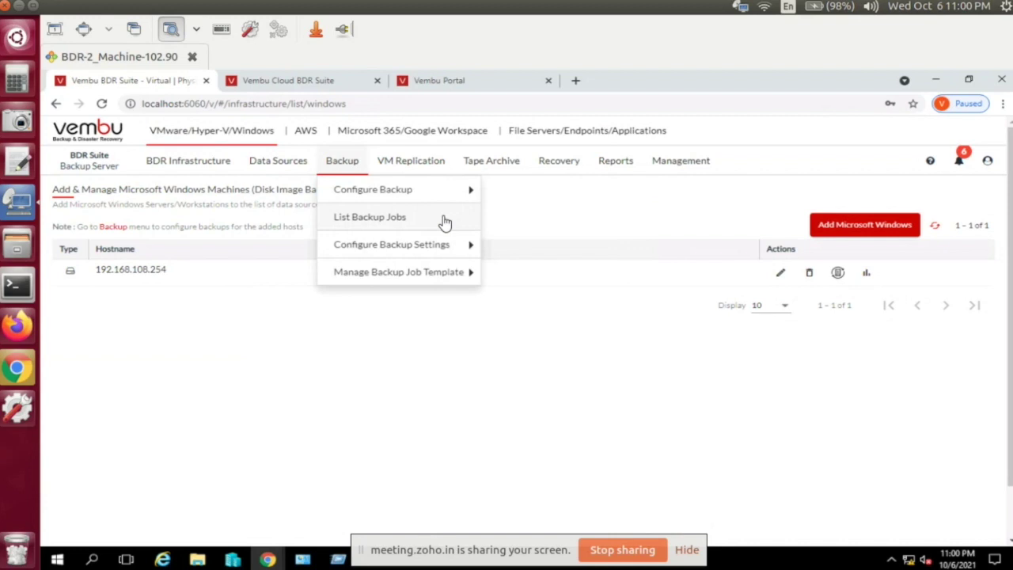
mouse_move(412, 279)
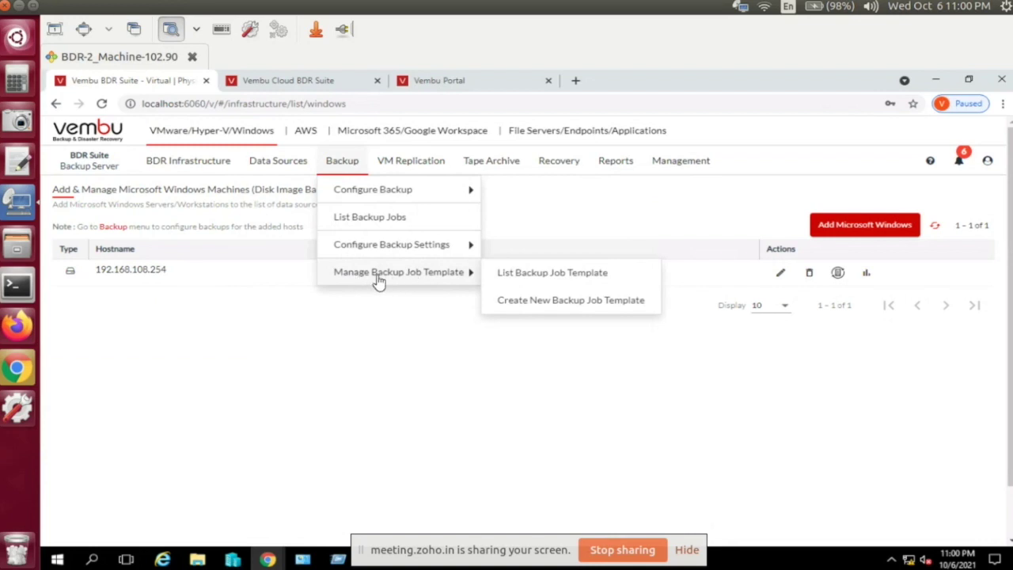
Step: Start a VMware vSphere backup job template, previewing and cancelling Add Backup Repository
click(507, 305)
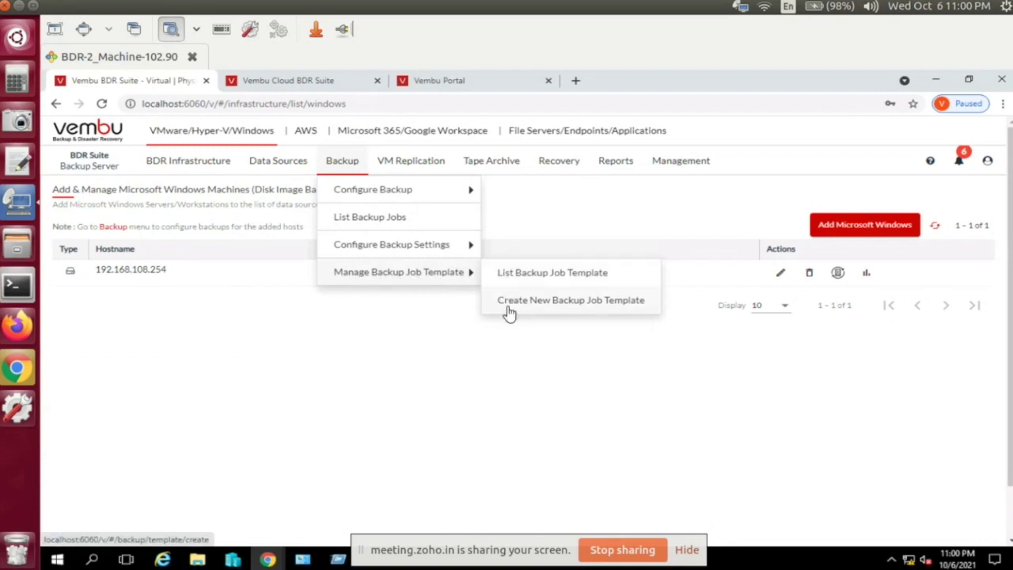
scroll(670, 303, down, 1)
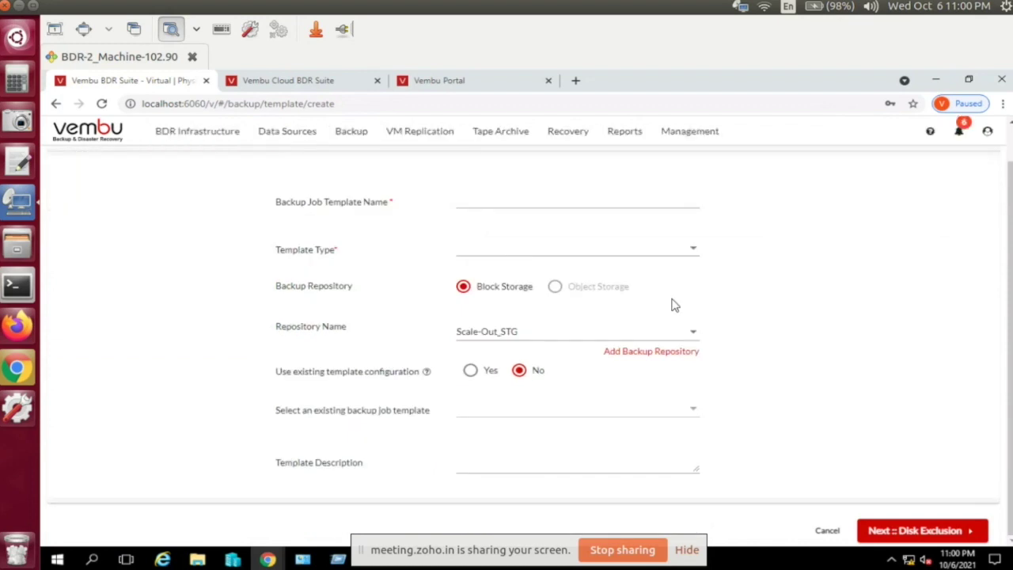
click(614, 252)
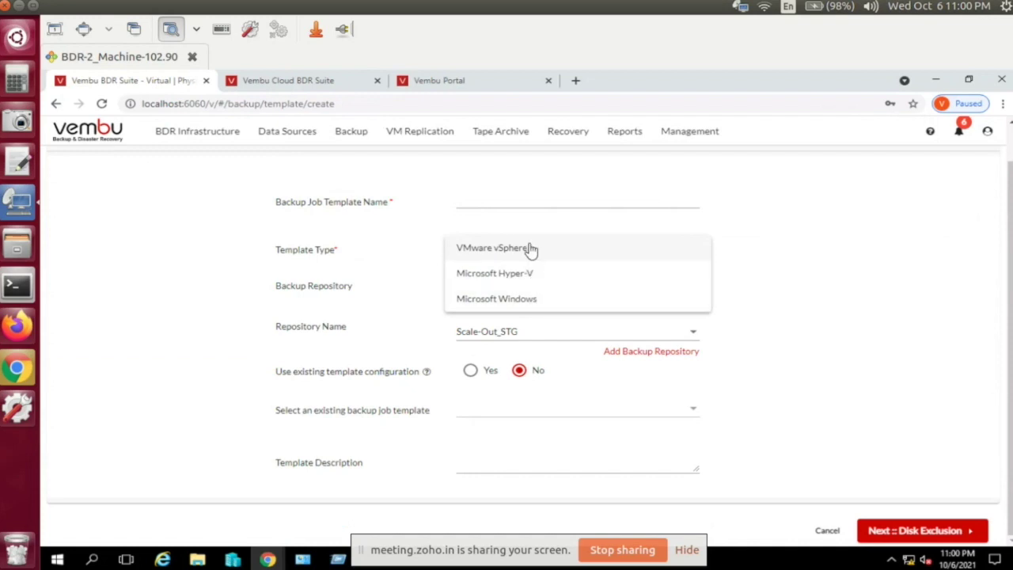
click(528, 257)
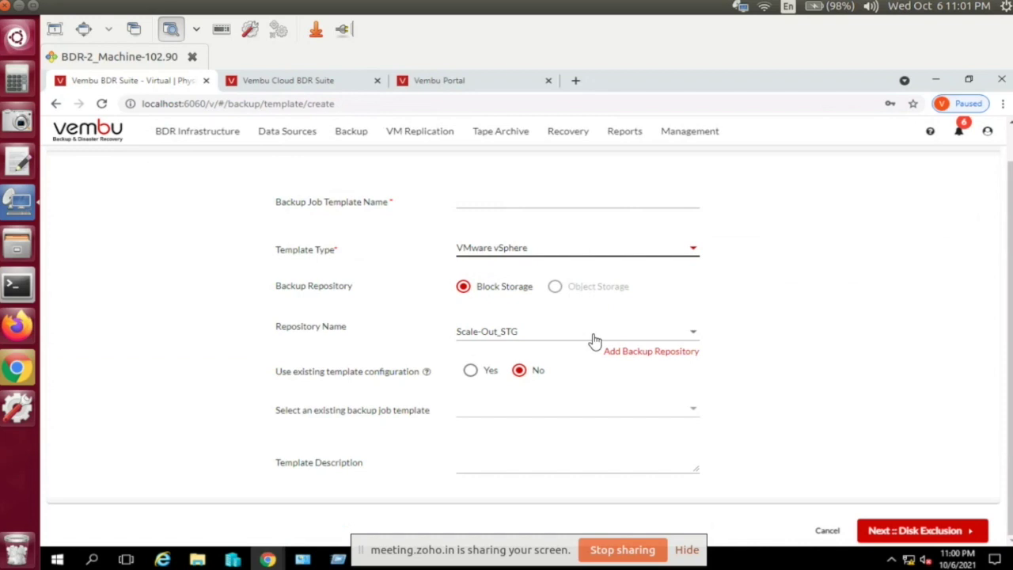
click(633, 355)
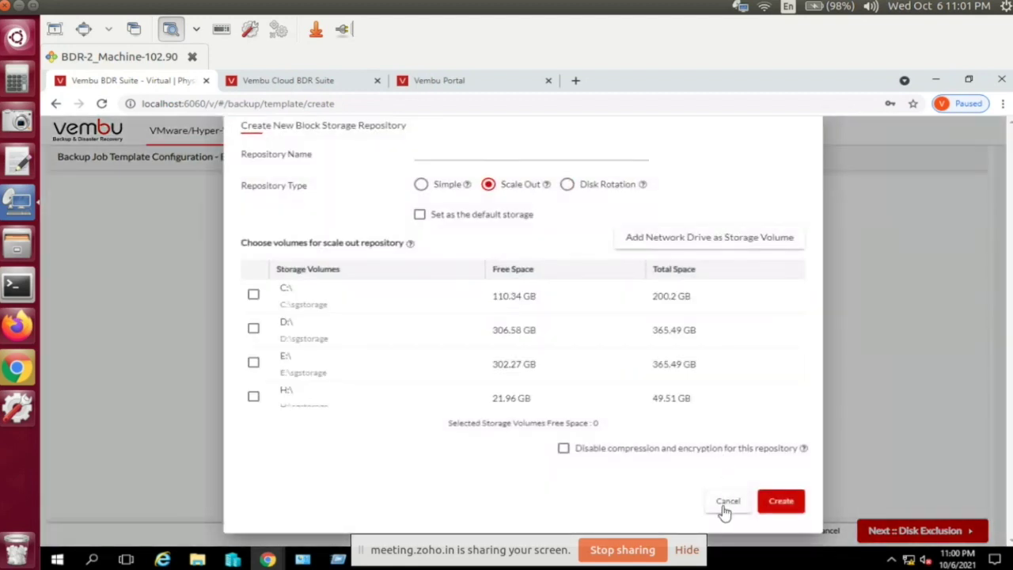
click(725, 503)
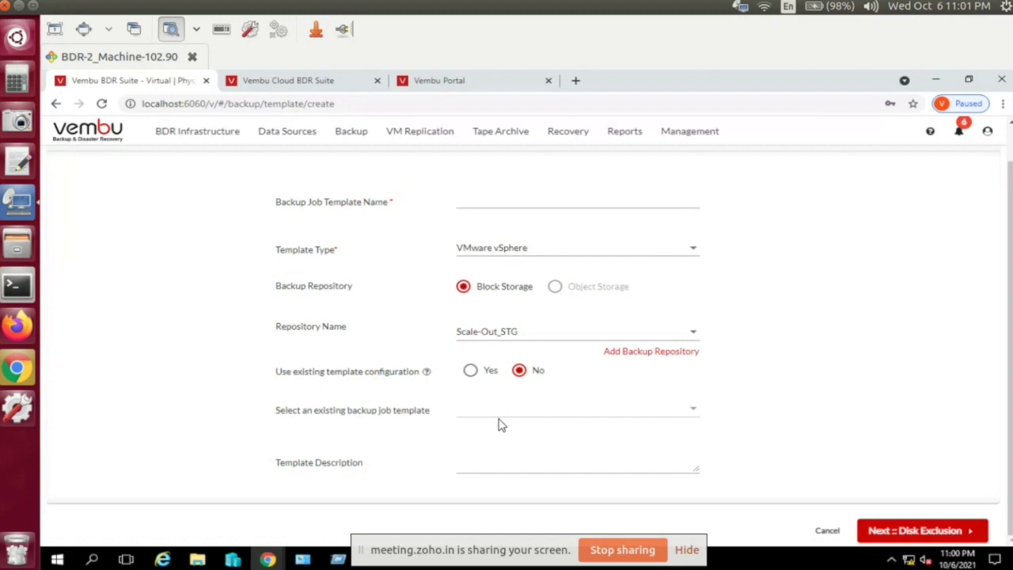
Step: Name the template VMte3 and leave 'Use existing template configuration' set to No
click(470, 371)
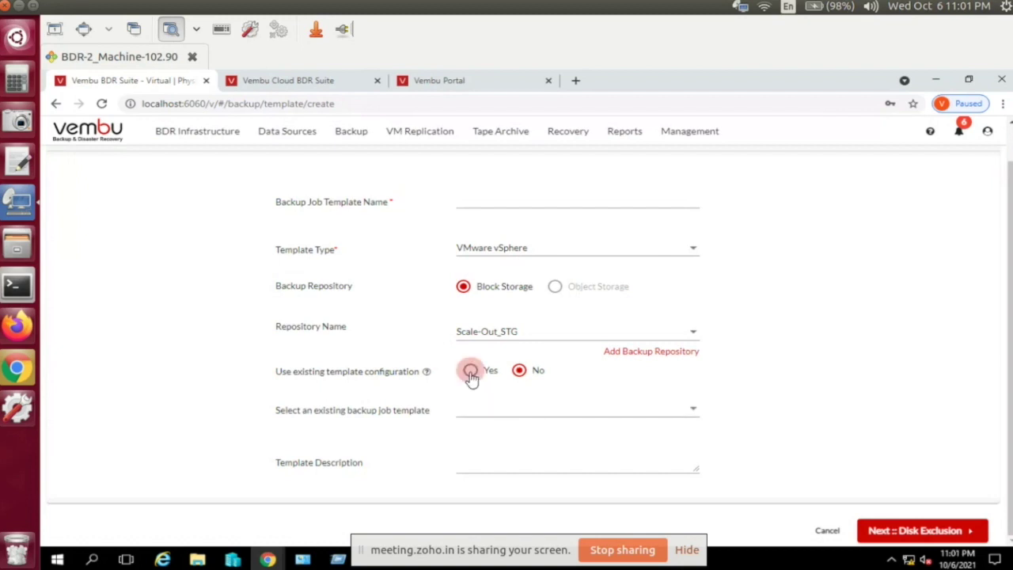
click(492, 418)
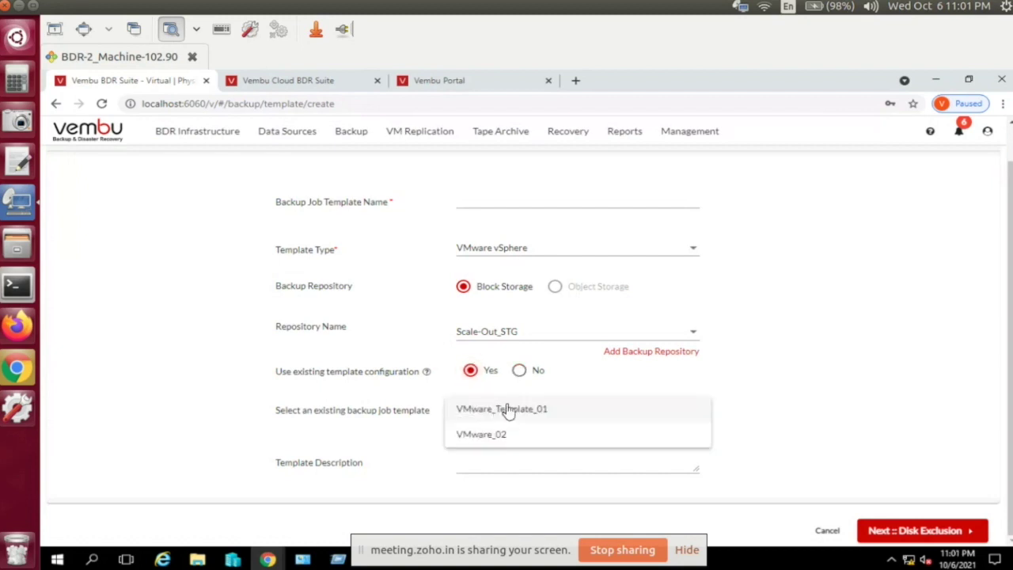
click(749, 405)
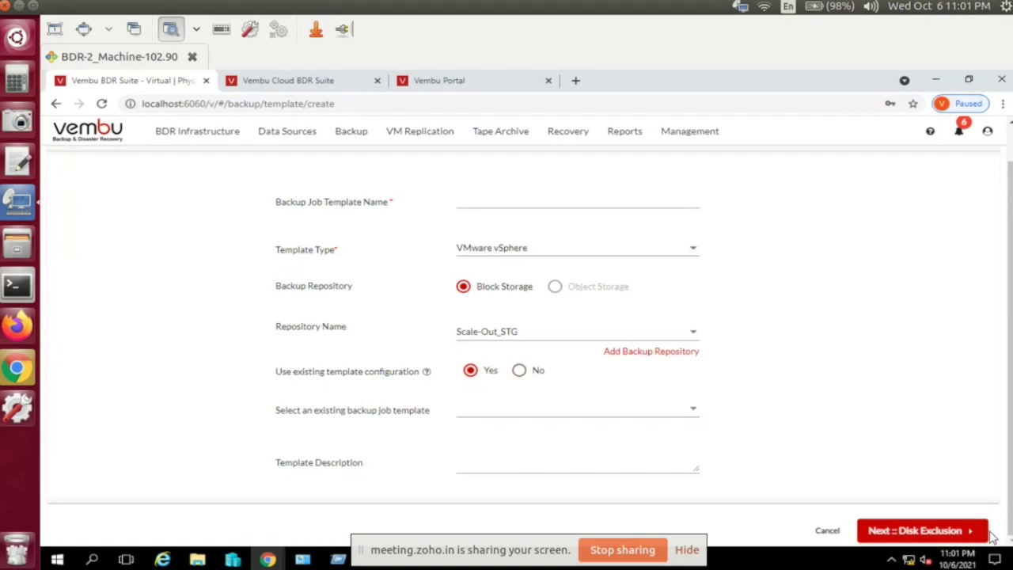
click(482, 199)
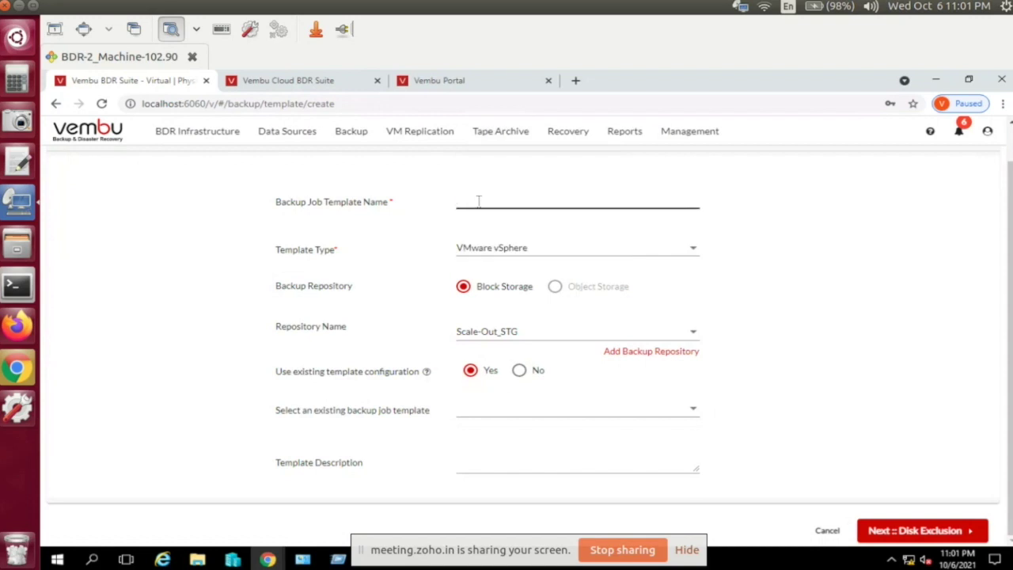
text(VM)
key(BackSpace)
text(Mte3)
click(519, 370)
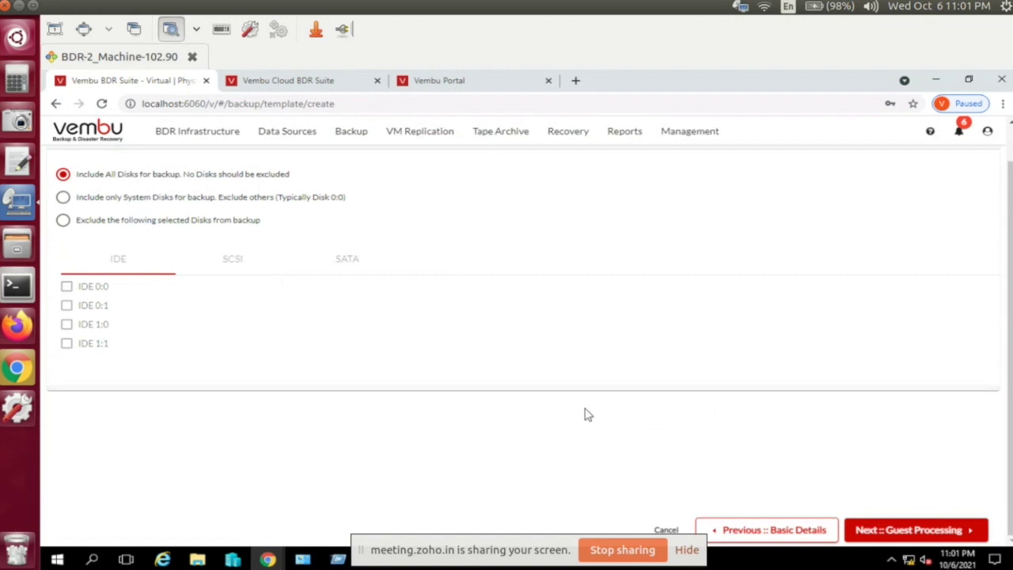
Step: Advance past Disk Exclusion, with all disks included, to the Guest Processing step
click(900, 529)
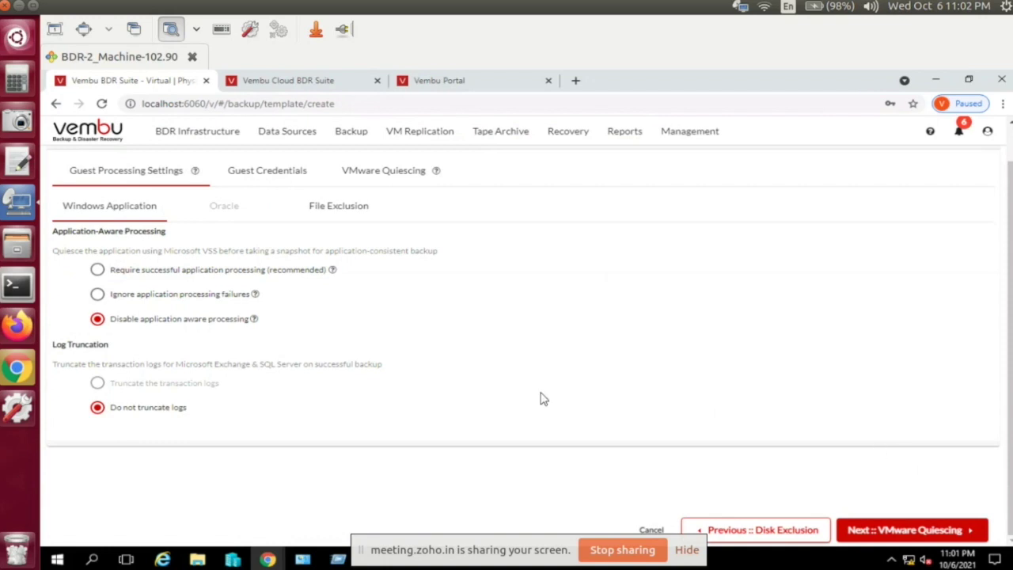
Step: Move past guest processing, leave VMware quiescing Enabled, and continue to the Schedule step
click(914, 531)
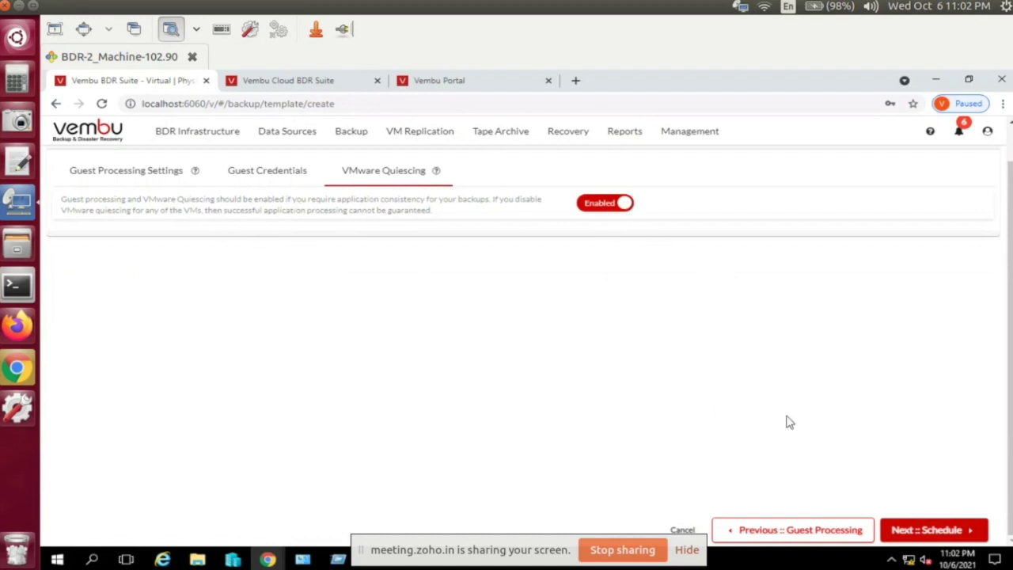
click(967, 535)
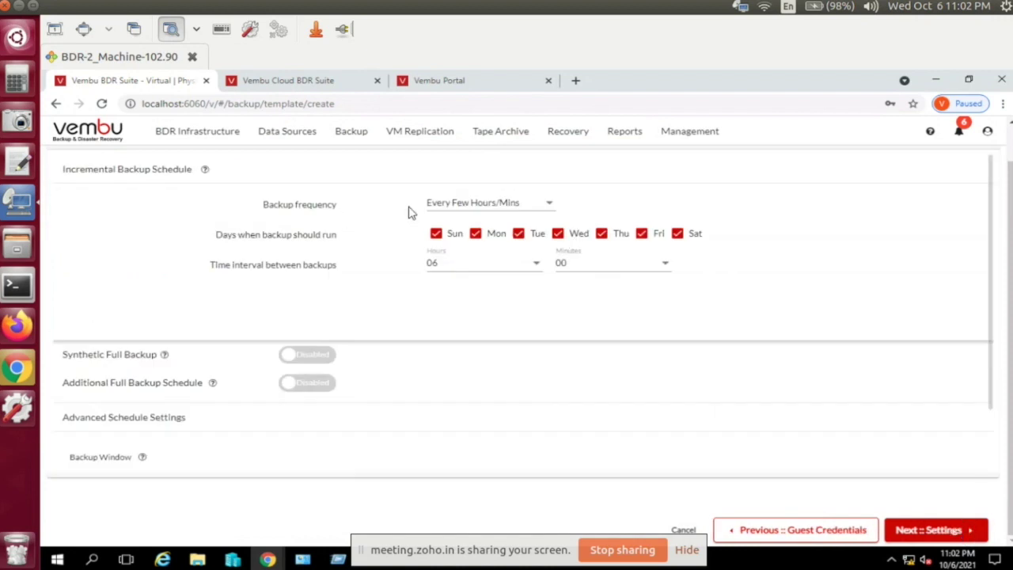
Step: Try a Daily incremental schedule, switching runs per day to twice and back to once
click(480, 207)
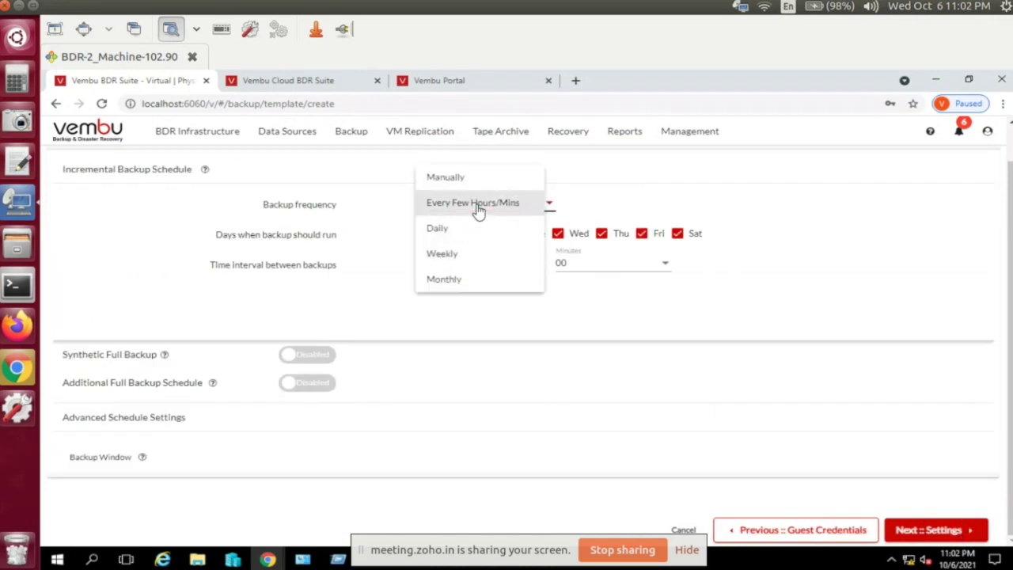
scroll(479, 209, up, 1)
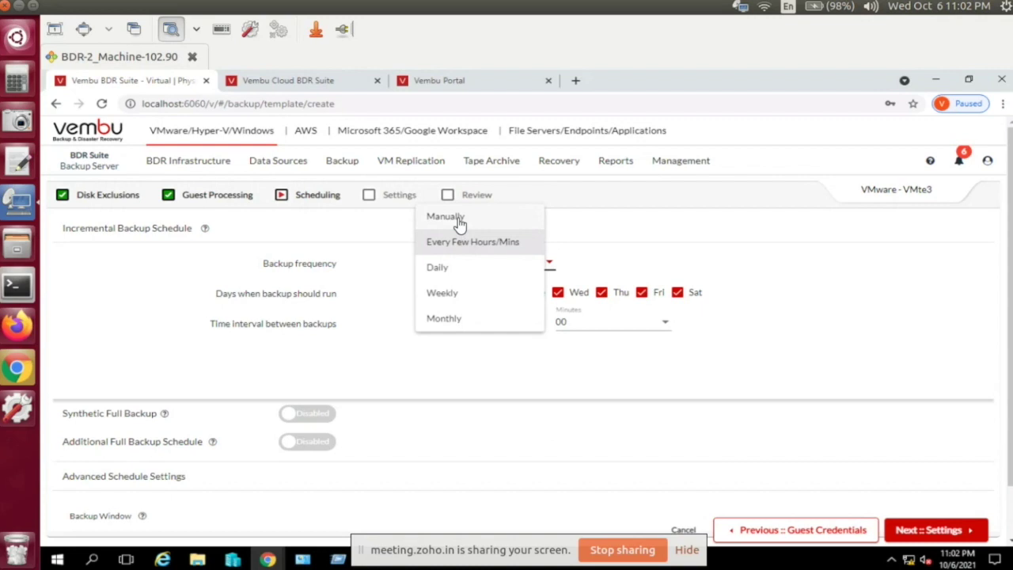
click(455, 275)
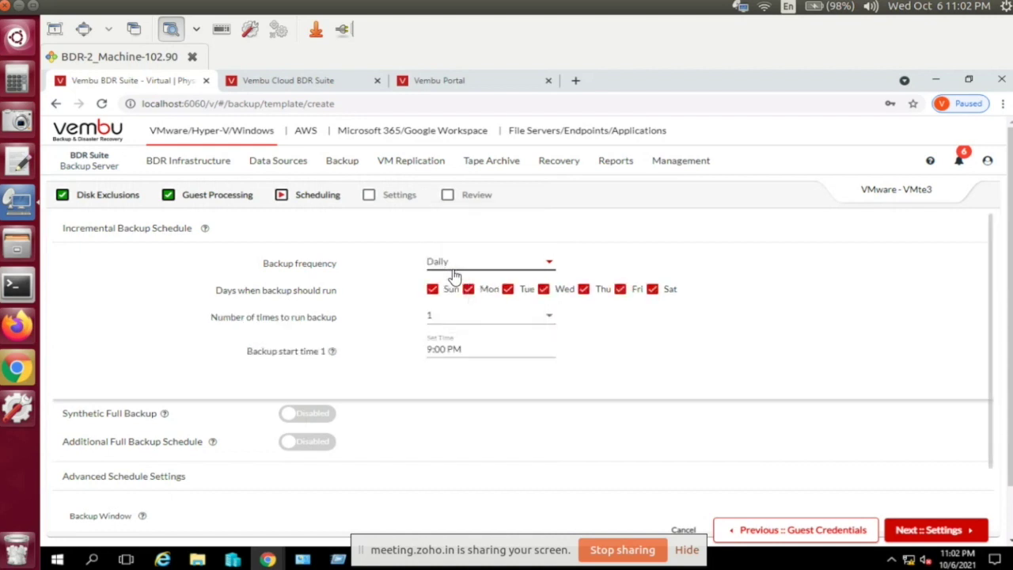
click(470, 323)
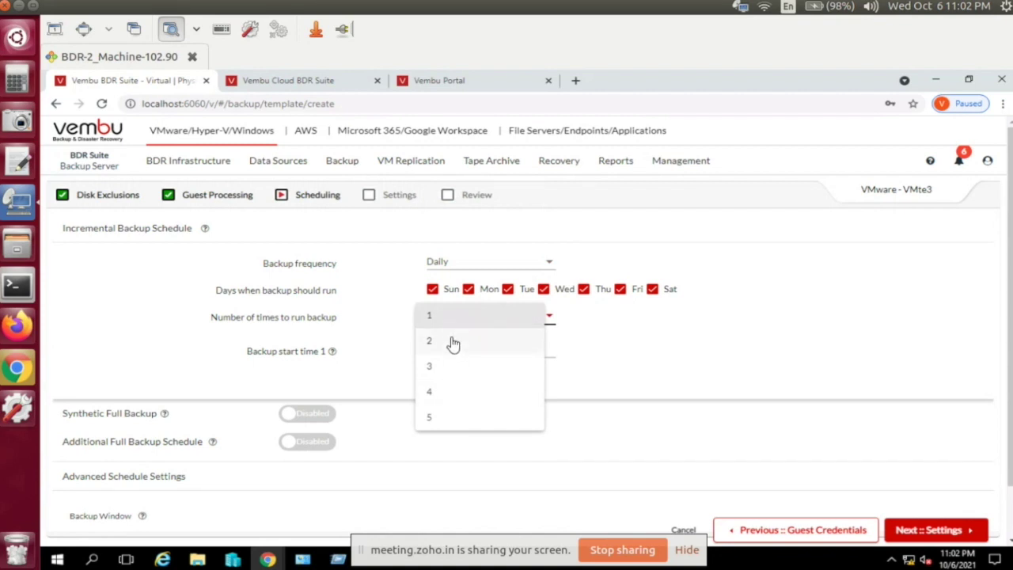
click(451, 342)
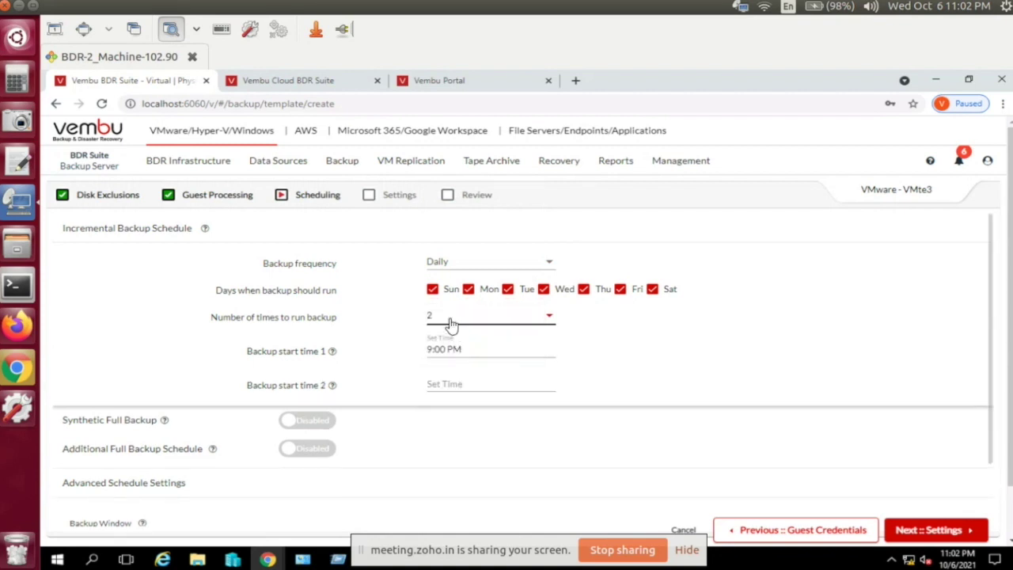
click(449, 324)
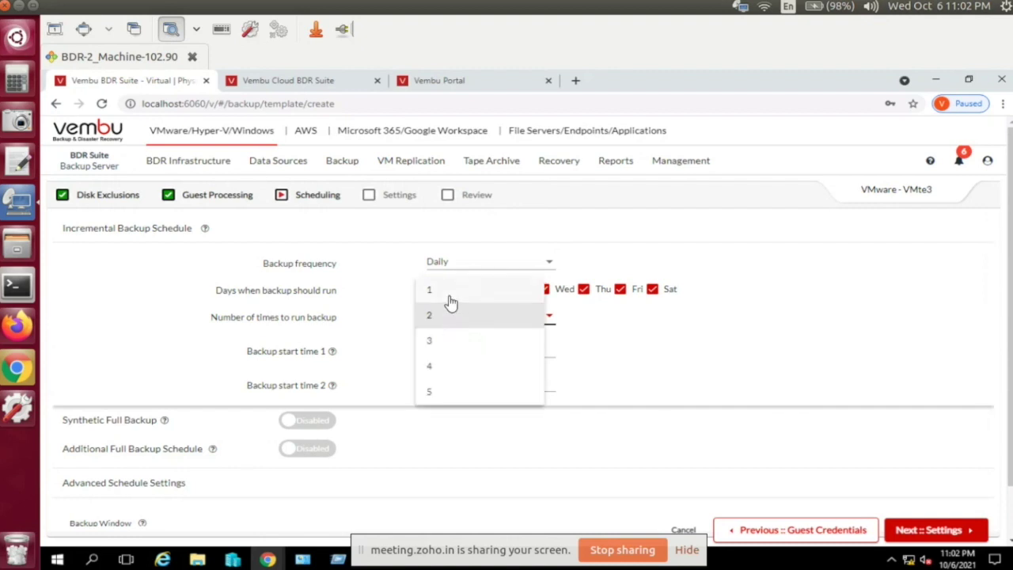
click(449, 300)
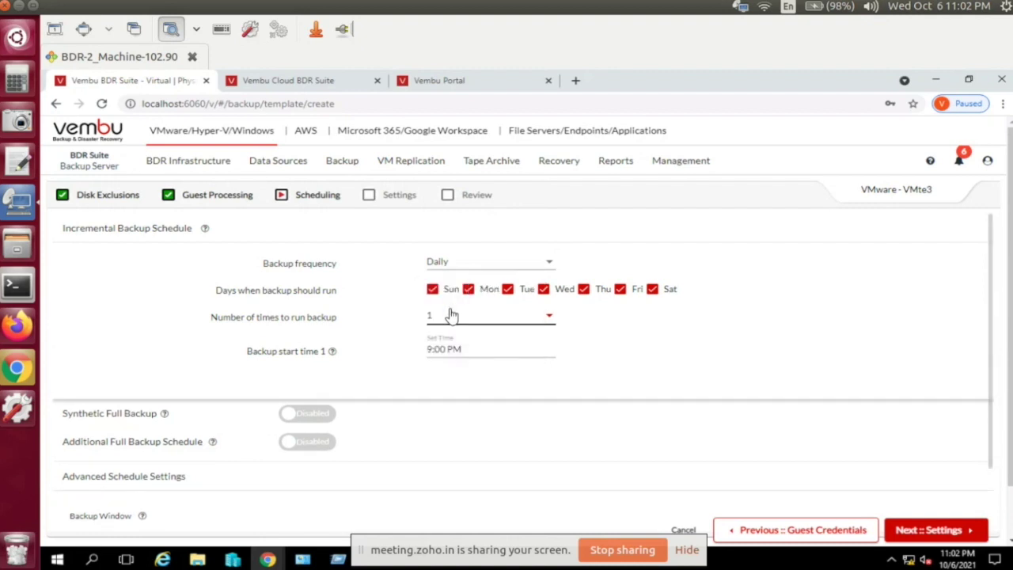
Step: Switch the incremental schedule to Monthly, first Sunday every month at 9:00 PM
click(459, 264)
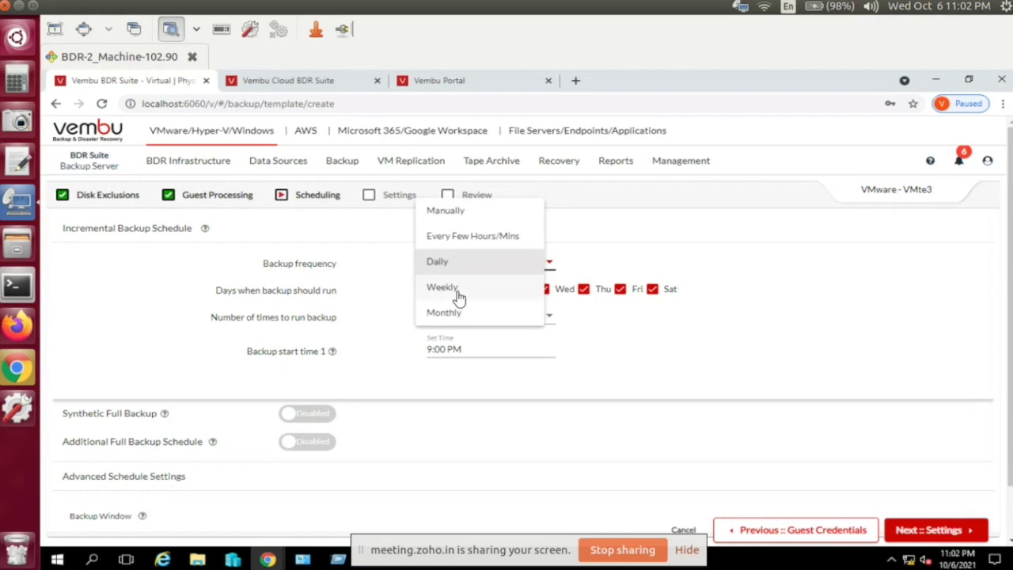
click(456, 290)
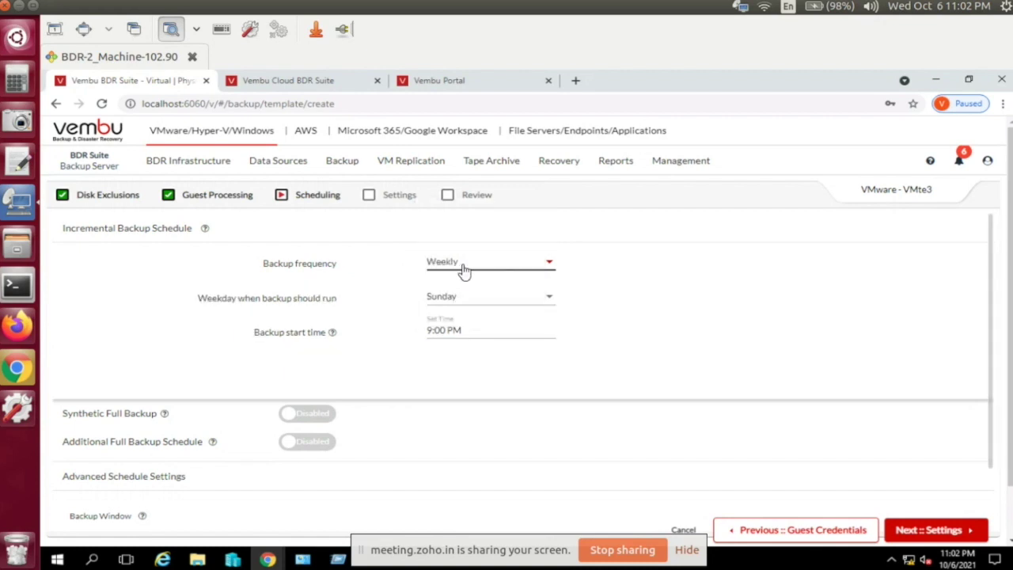
click(459, 269)
click(467, 289)
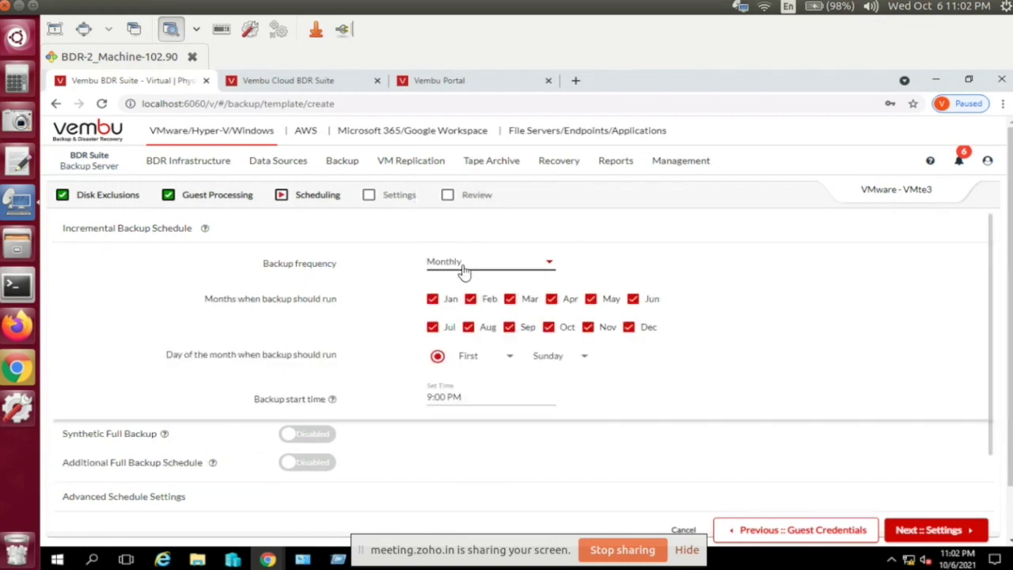
click(342, 162)
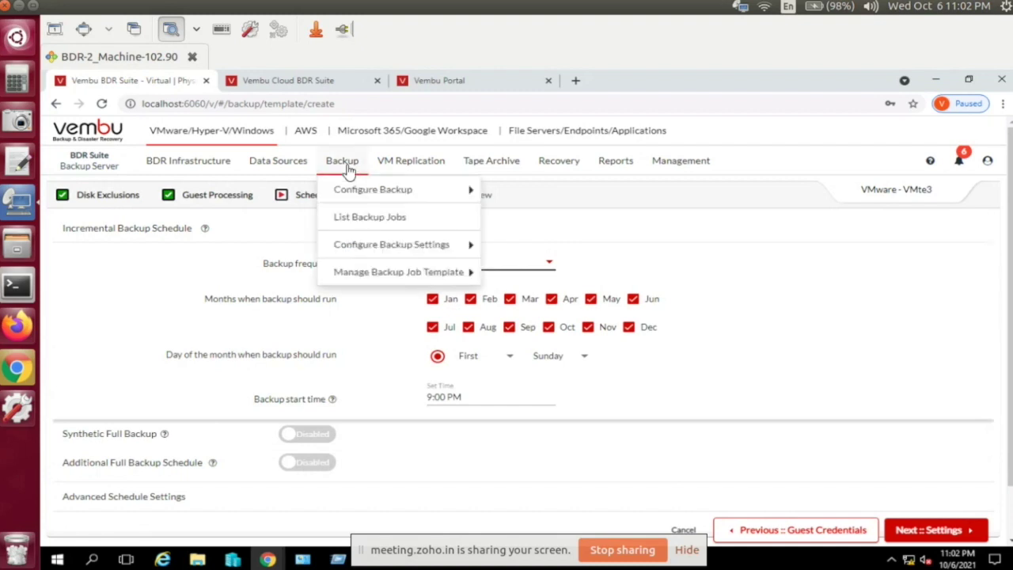
mouse_move(351, 190)
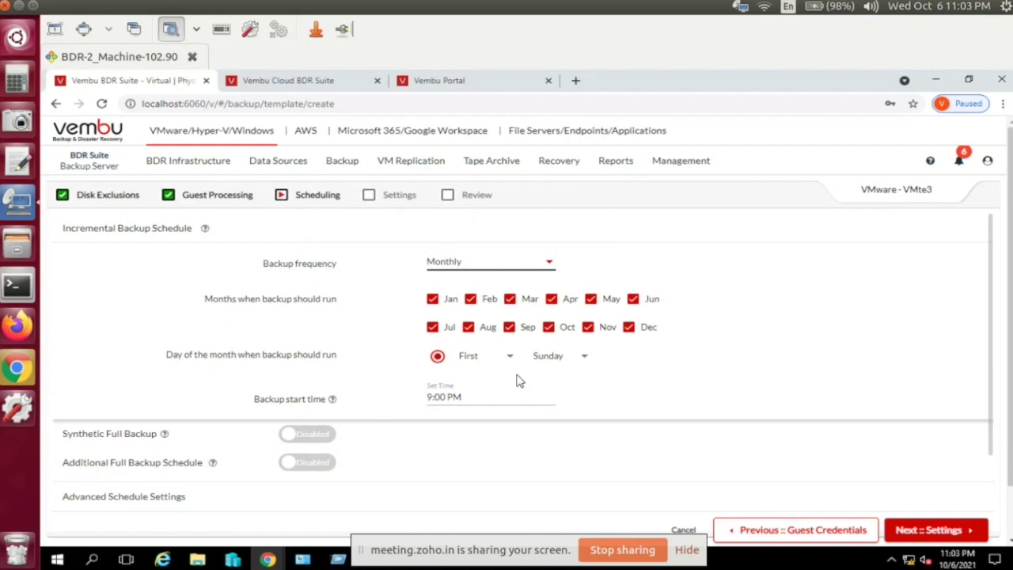
scroll(518, 381, down, 3)
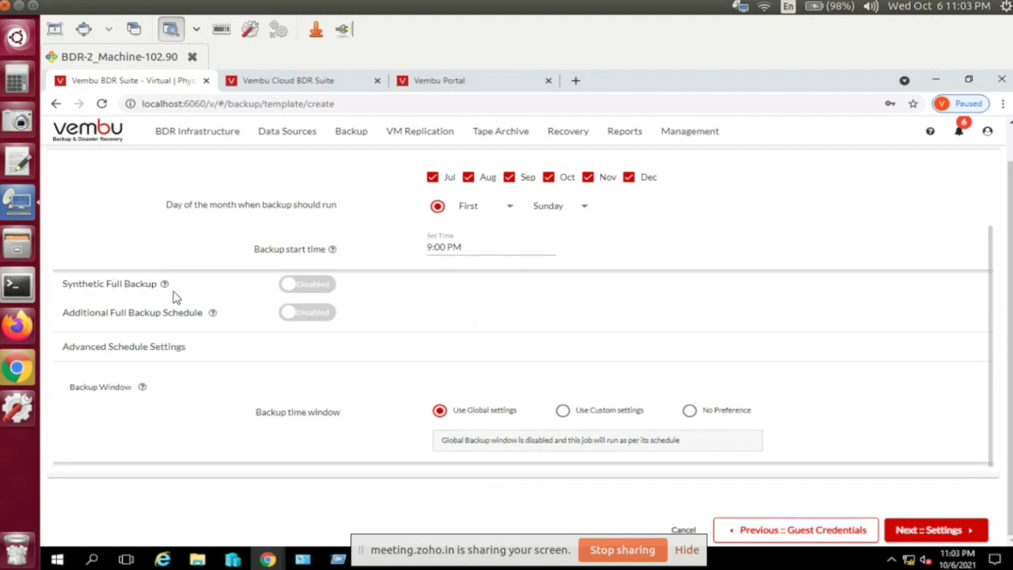
click(311, 286)
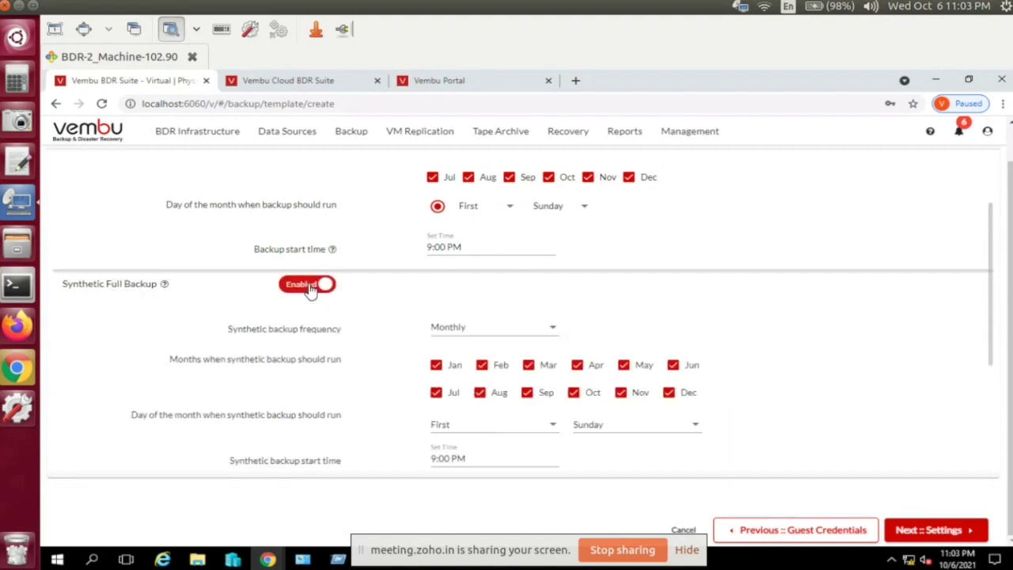
click(502, 339)
scroll(491, 269, up, 1)
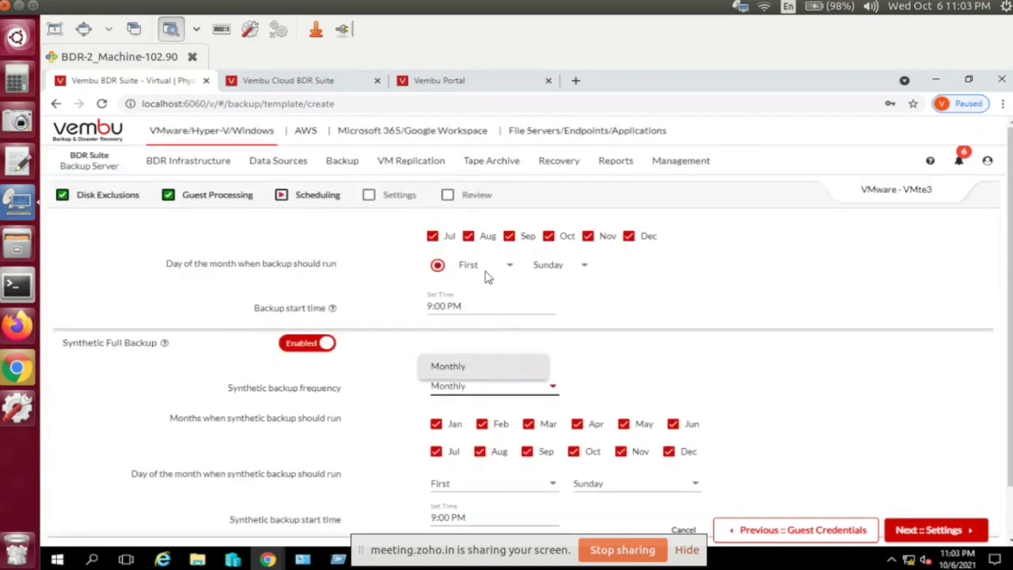
scroll(603, 346, down, 1)
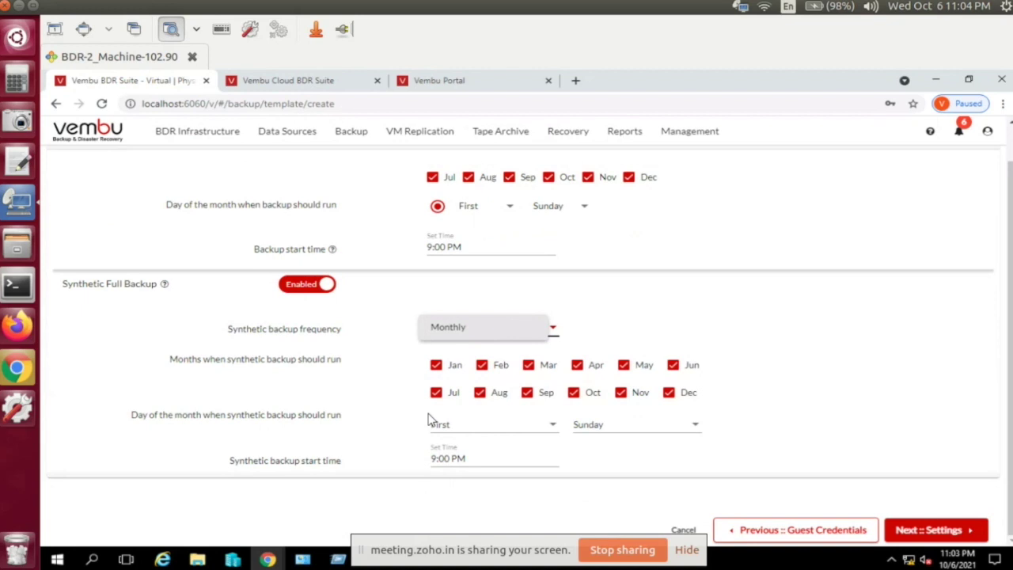
click(310, 292)
click(308, 291)
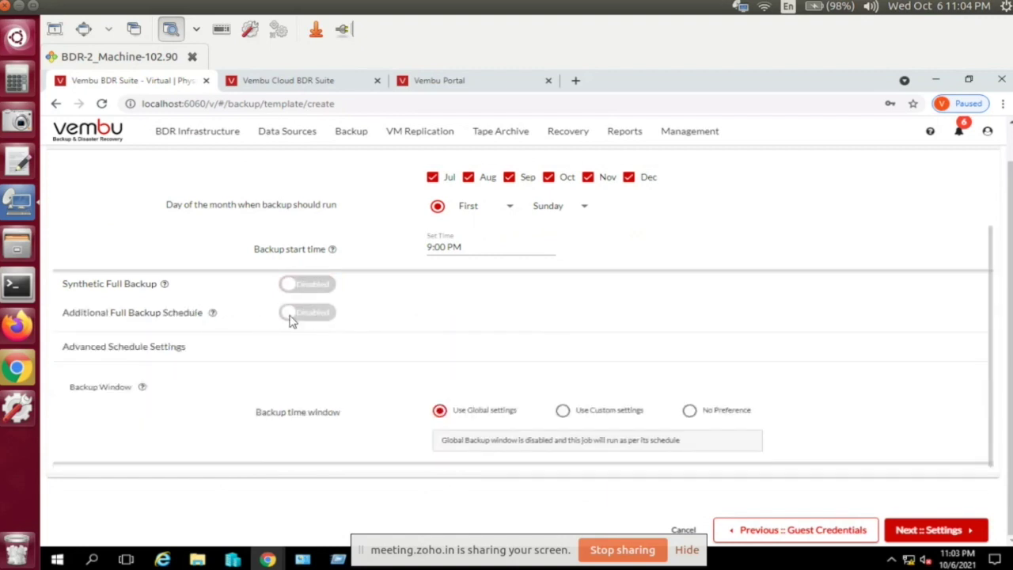
click(305, 315)
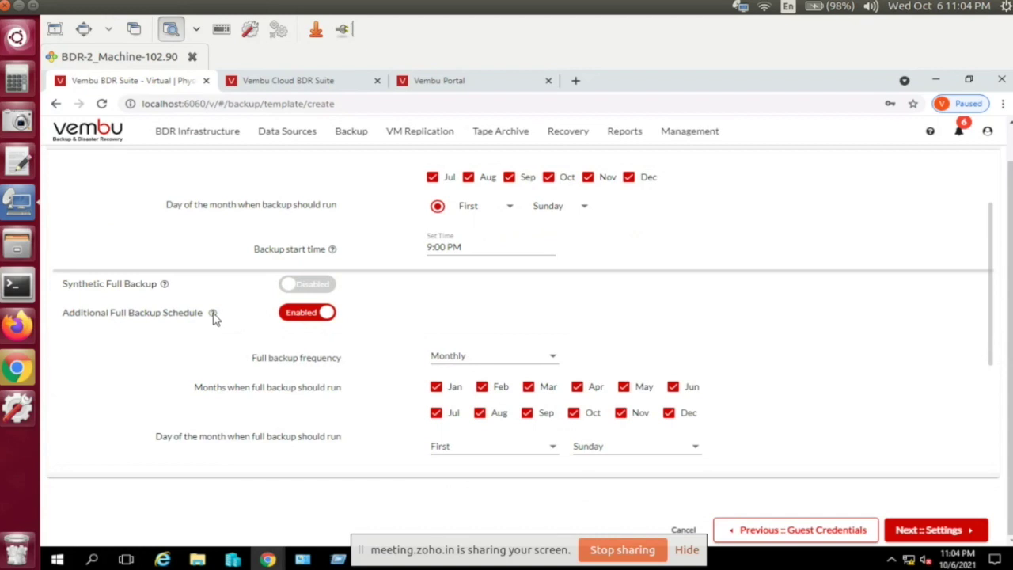
mouse_move(213, 316)
mouse_move(165, 285)
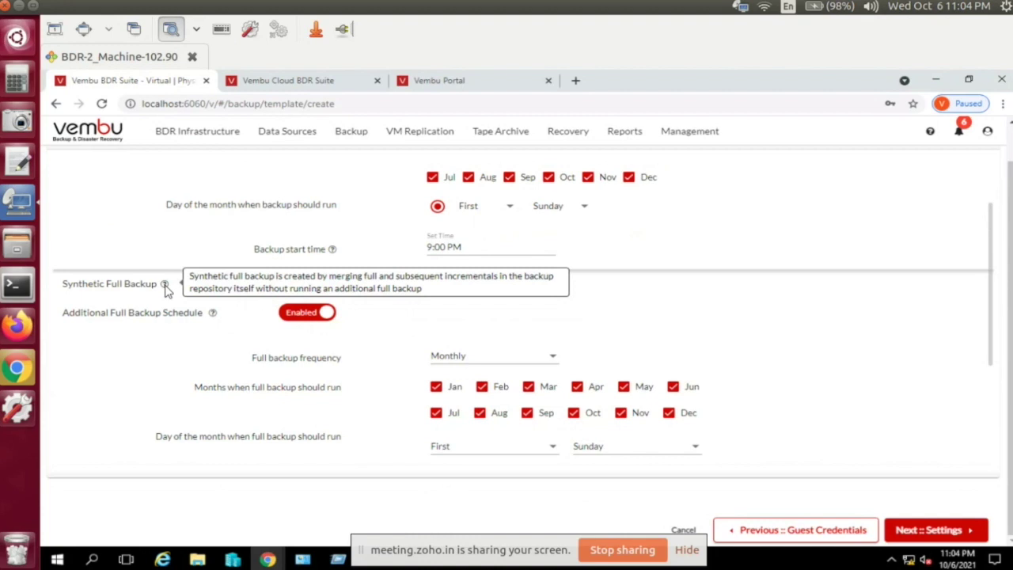
click(309, 316)
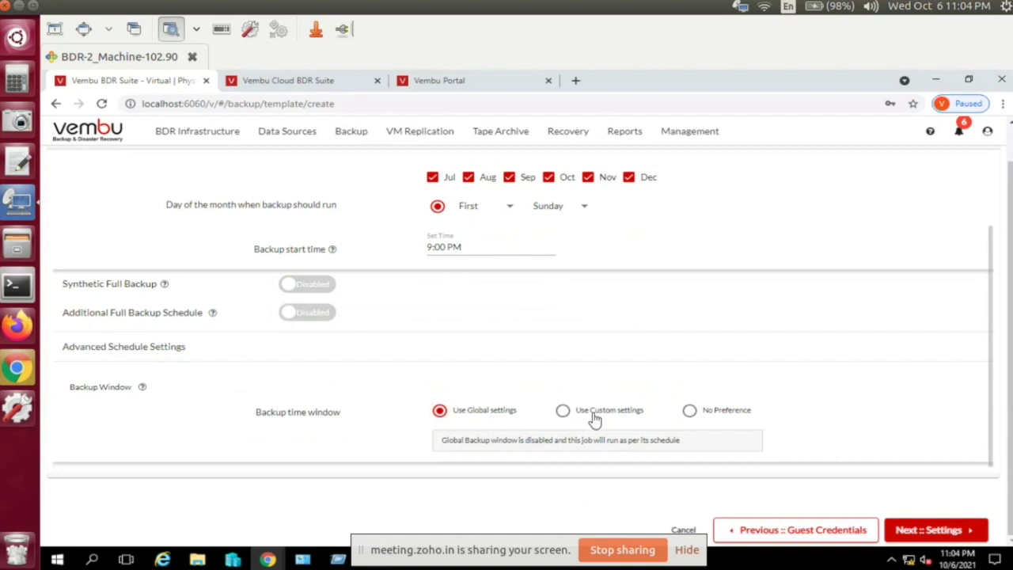
Step: Use a custom backup window that blocks backups from 8:00 AM to 6:00 PM on All Days
click(583, 417)
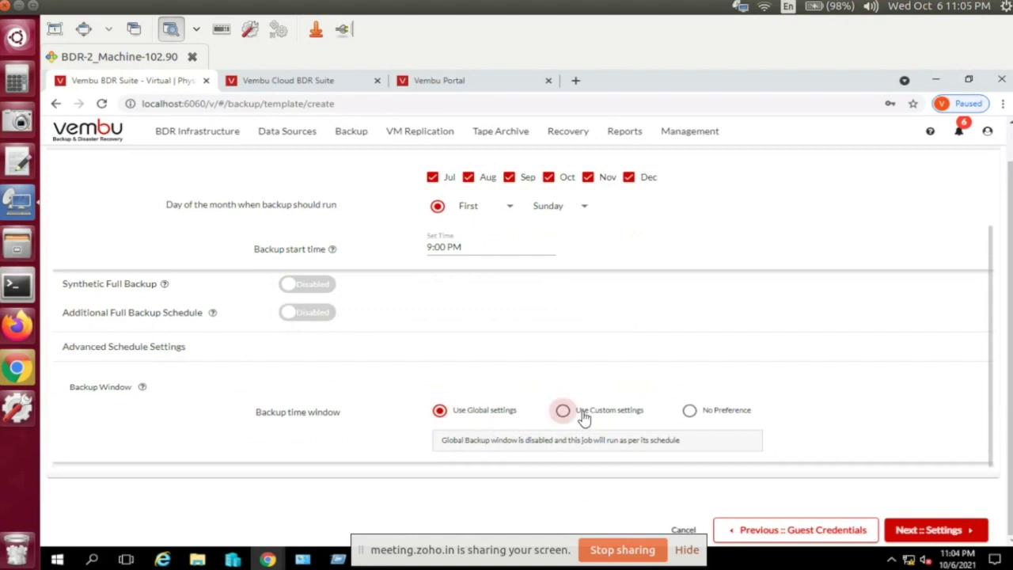
scroll(600, 425, down, 1)
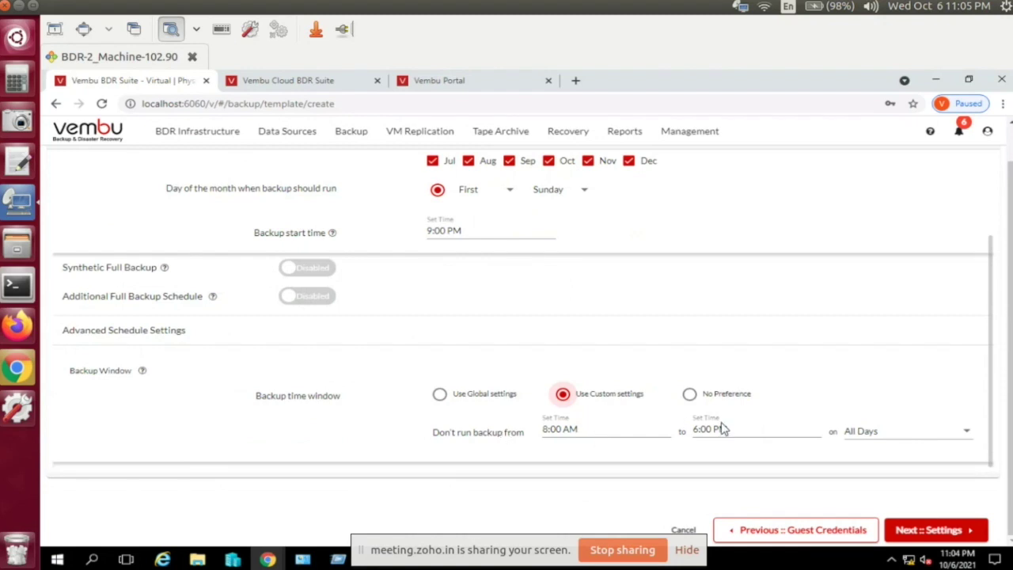
click(950, 434)
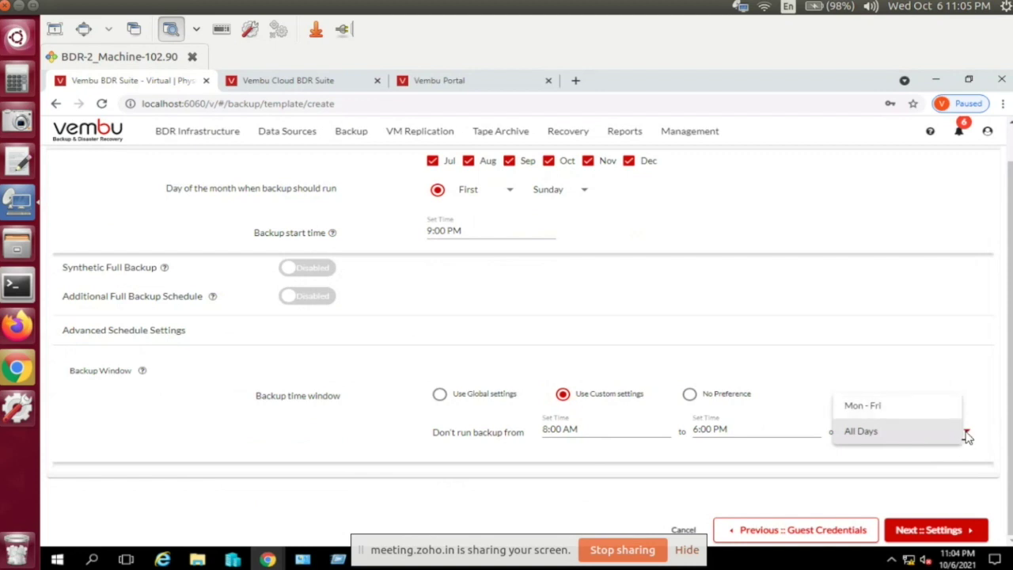
click(959, 432)
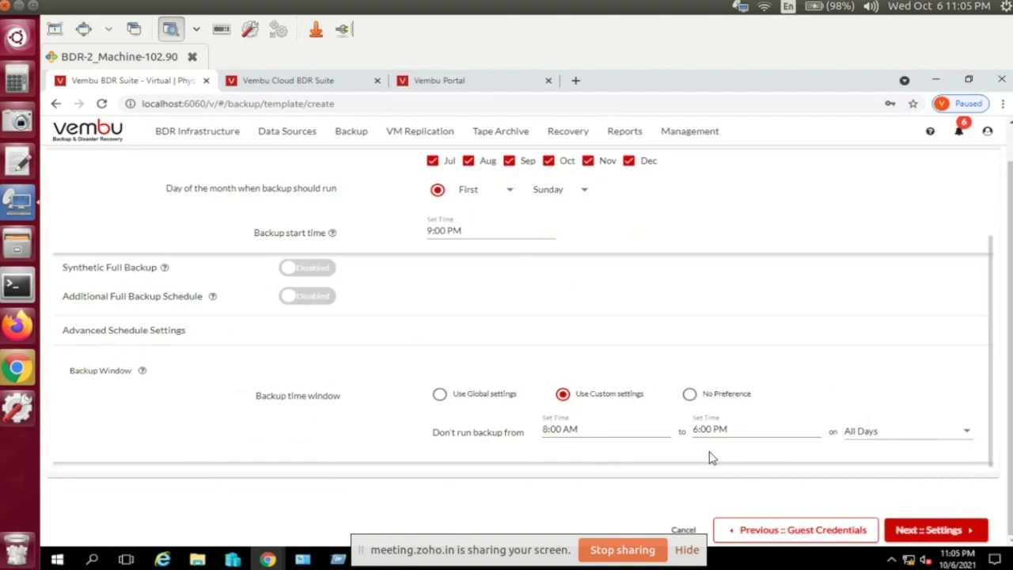
scroll(685, 436, up, 5)
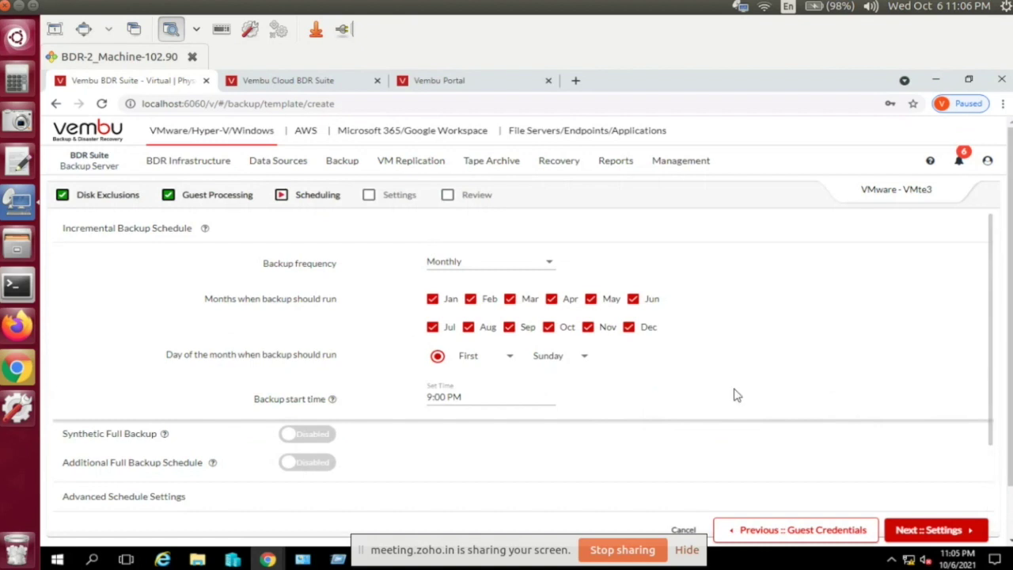
Step: On the Settings step, switch incremental-backup retention on, keeping 3 versions
click(930, 531)
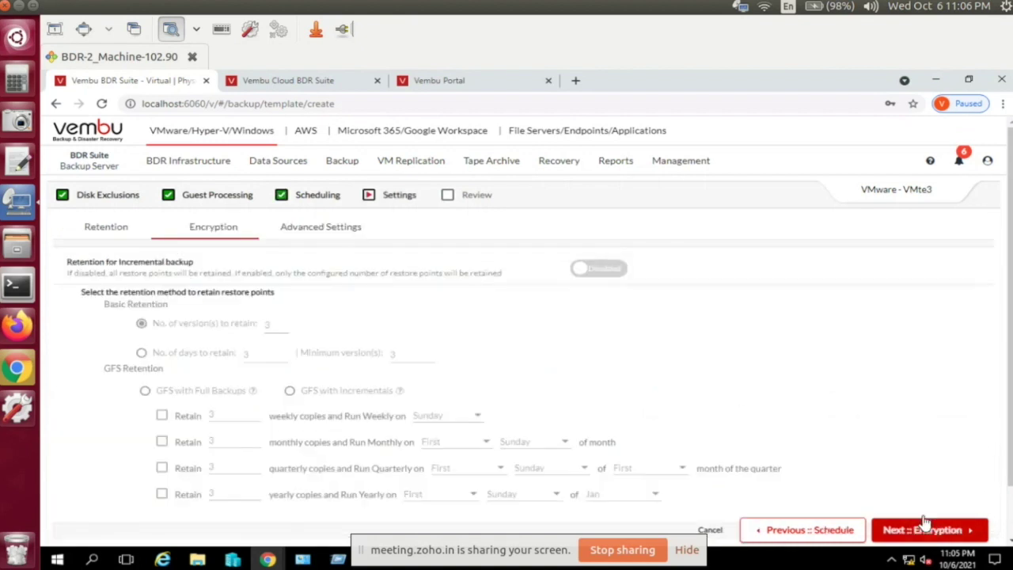
click(610, 269)
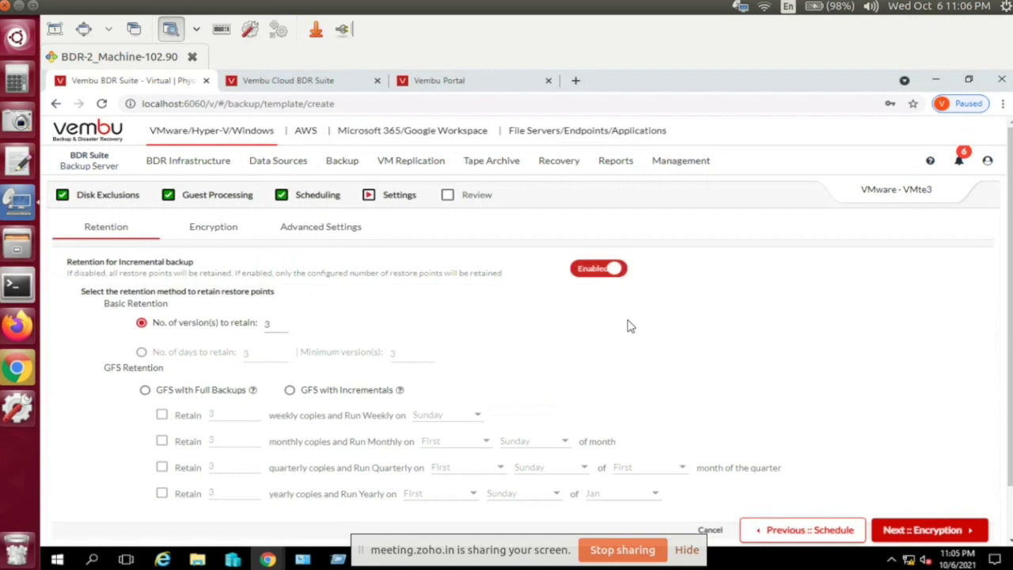
click(576, 271)
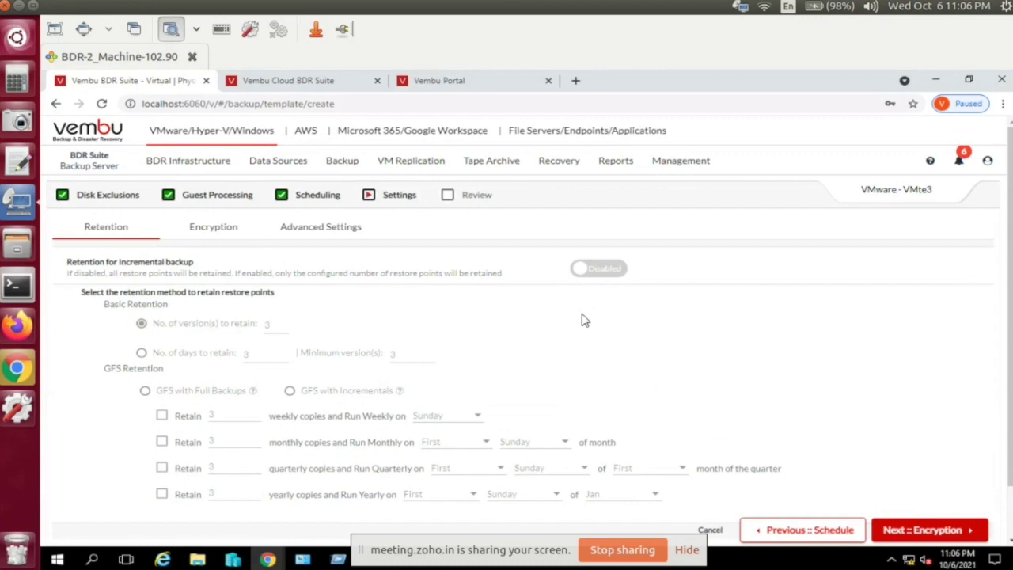
click(617, 271)
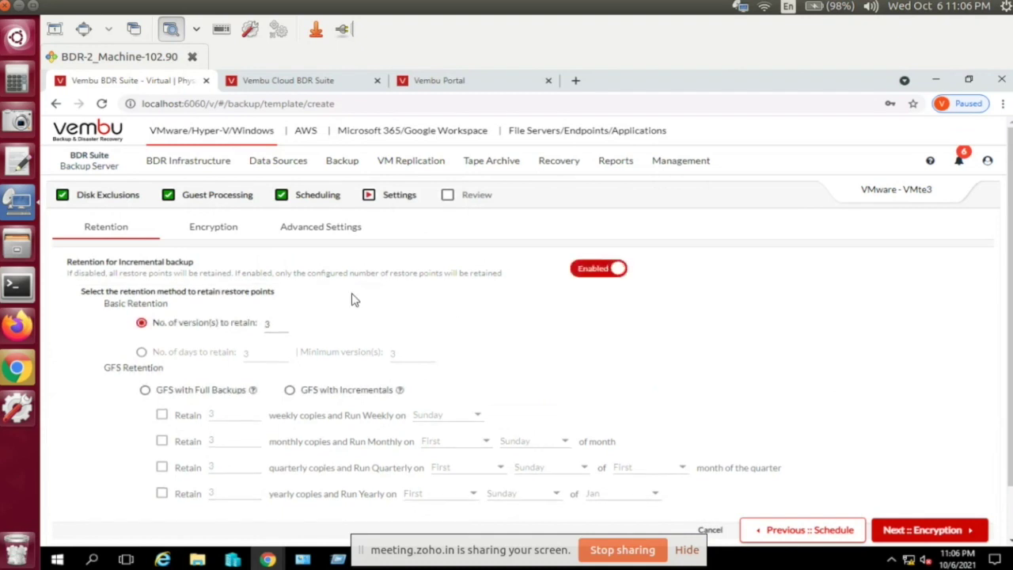
scroll(349, 299, down, 1)
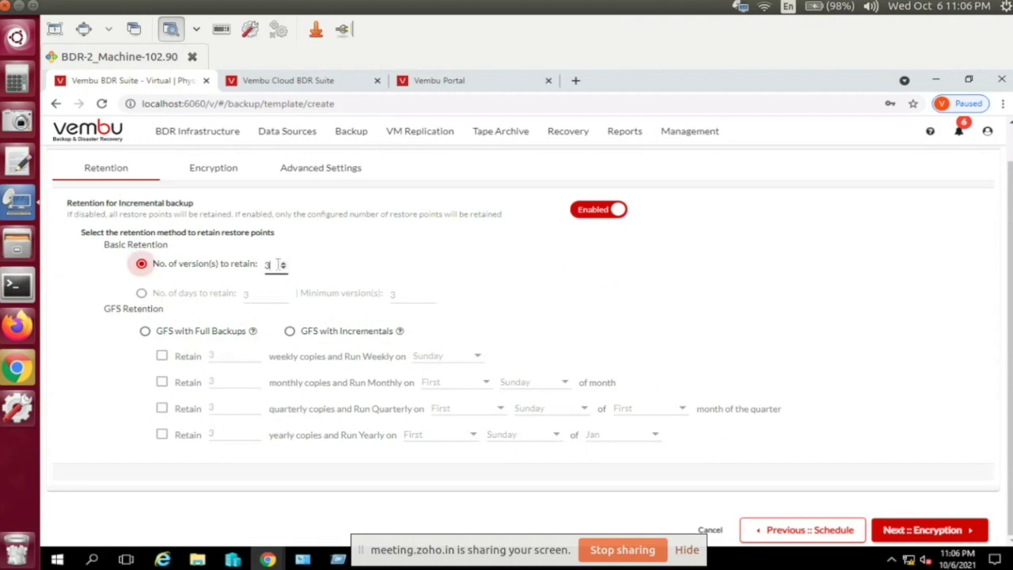
Step: Retain by number of versions, nudging the count up to 4 and back down
click(259, 267)
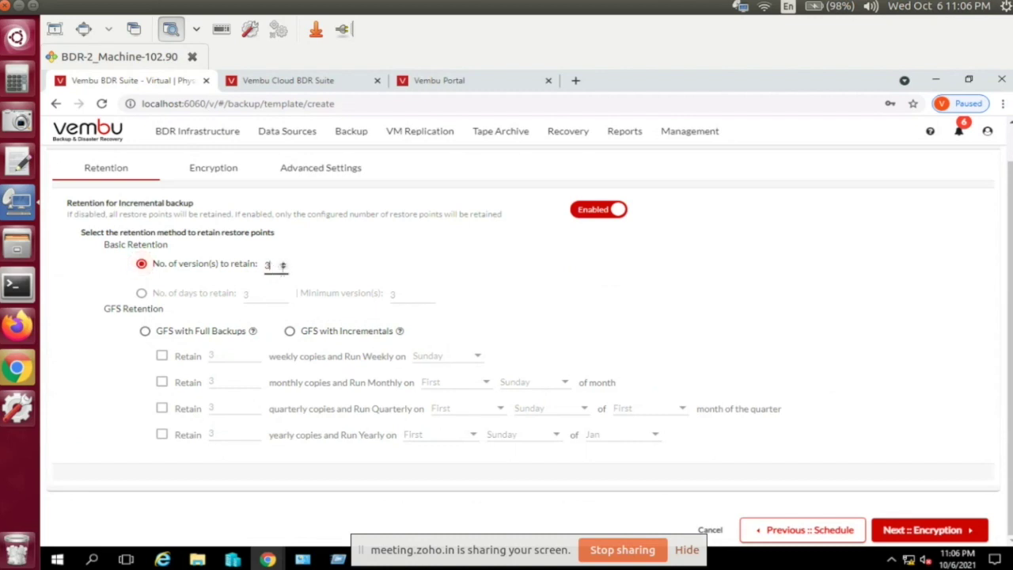
click(284, 265)
click(286, 269)
click(286, 269)
click(286, 270)
Step: Enter 999 versions, then clear the value and choose GFS with Full Backups
key(BackSpace)
text(999)
drag(286, 269, 261, 270)
click(262, 270)
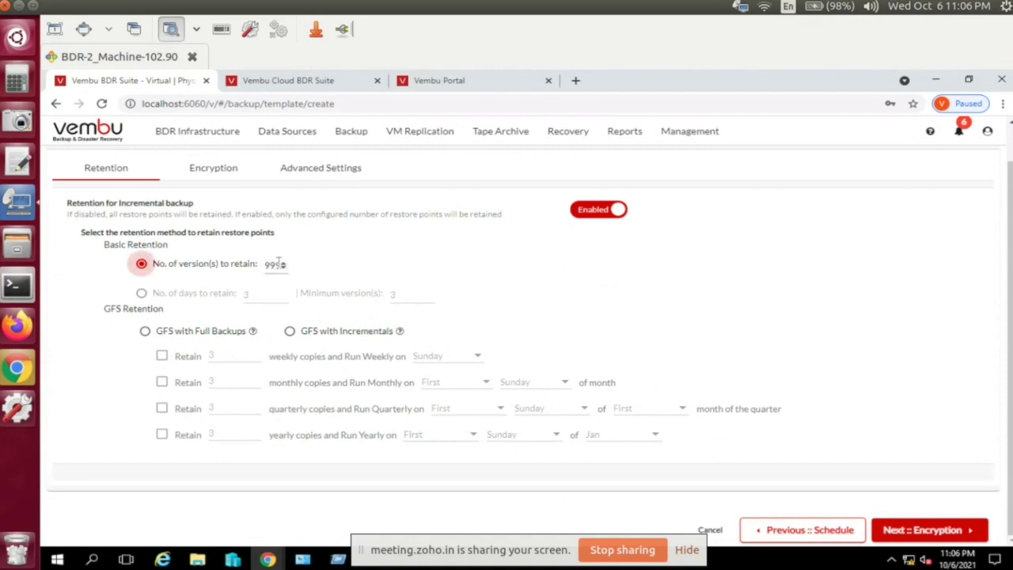
double_click(278, 263)
key(BackSpace)
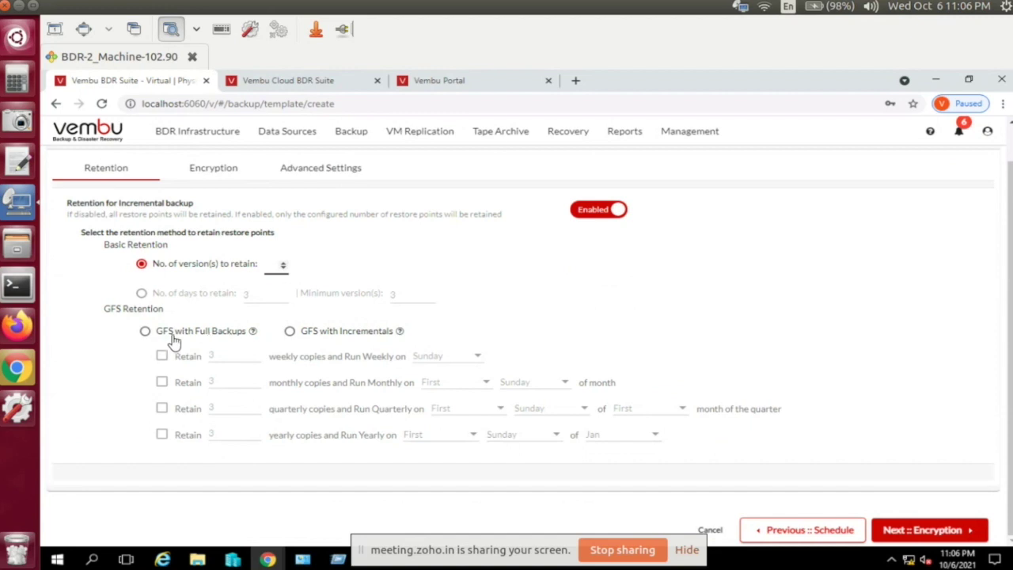
click(146, 333)
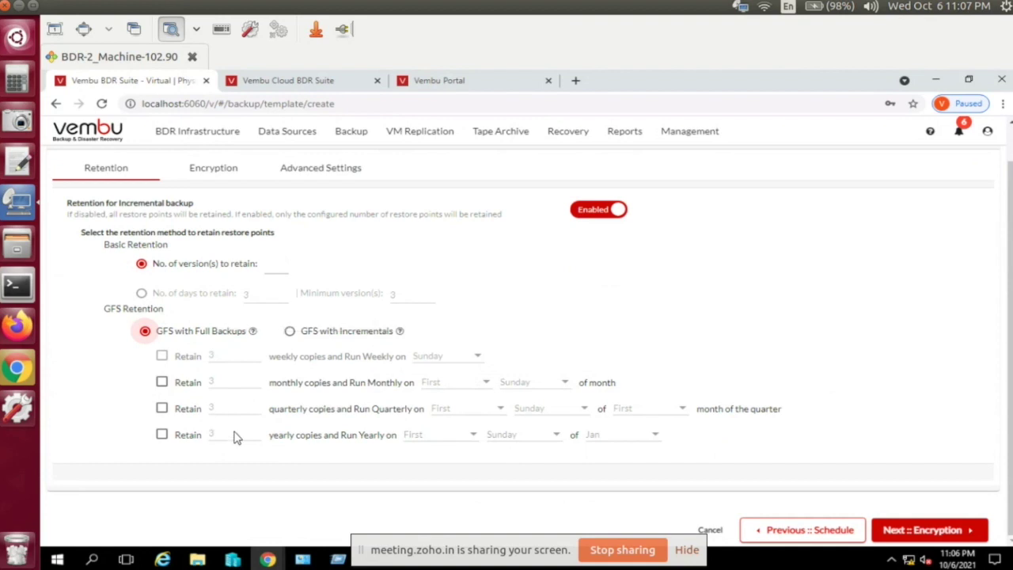
Step: Change the schedule to run every few hours or minutes, then return to Settings
click(806, 530)
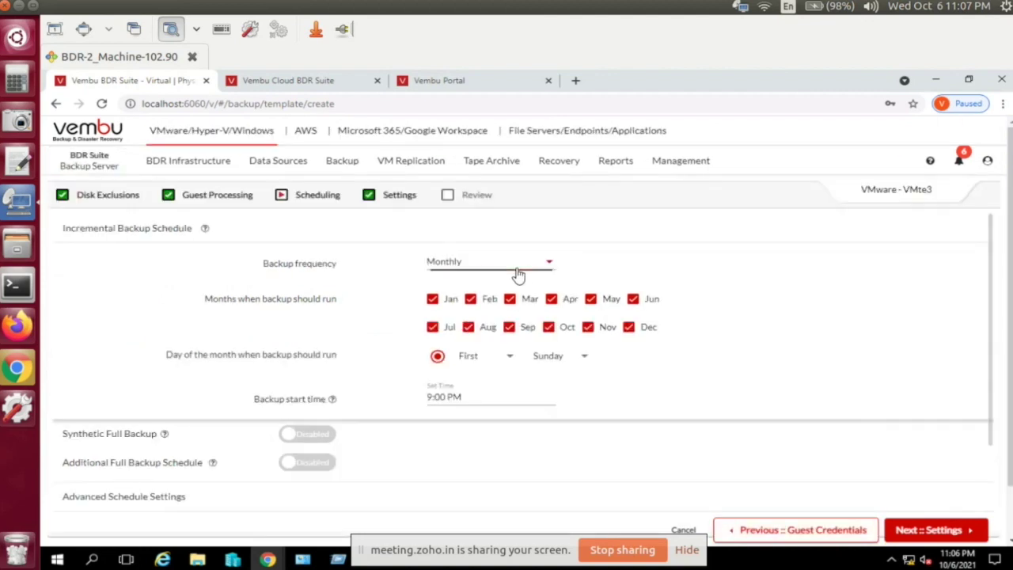
click(547, 262)
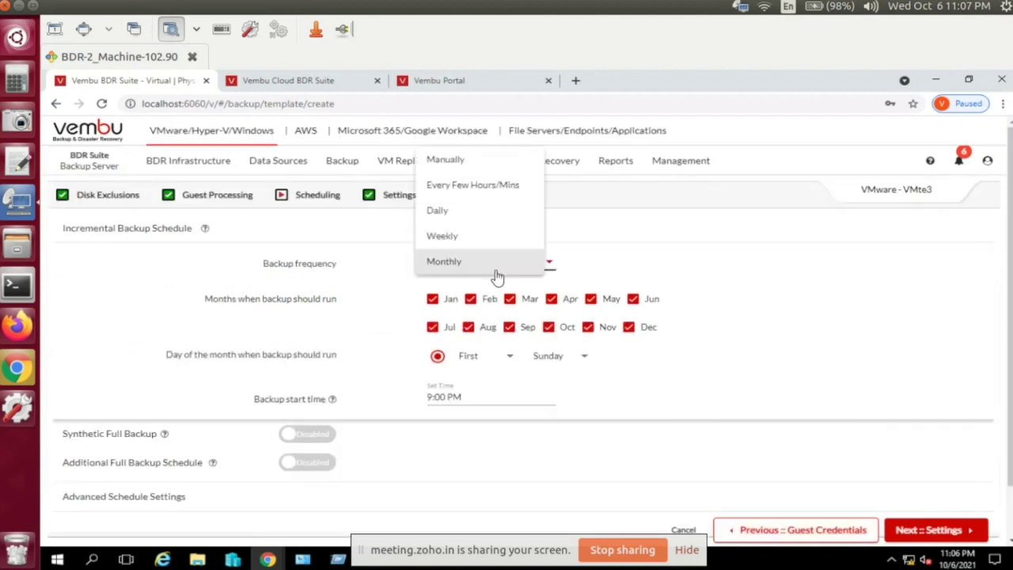
click(472, 194)
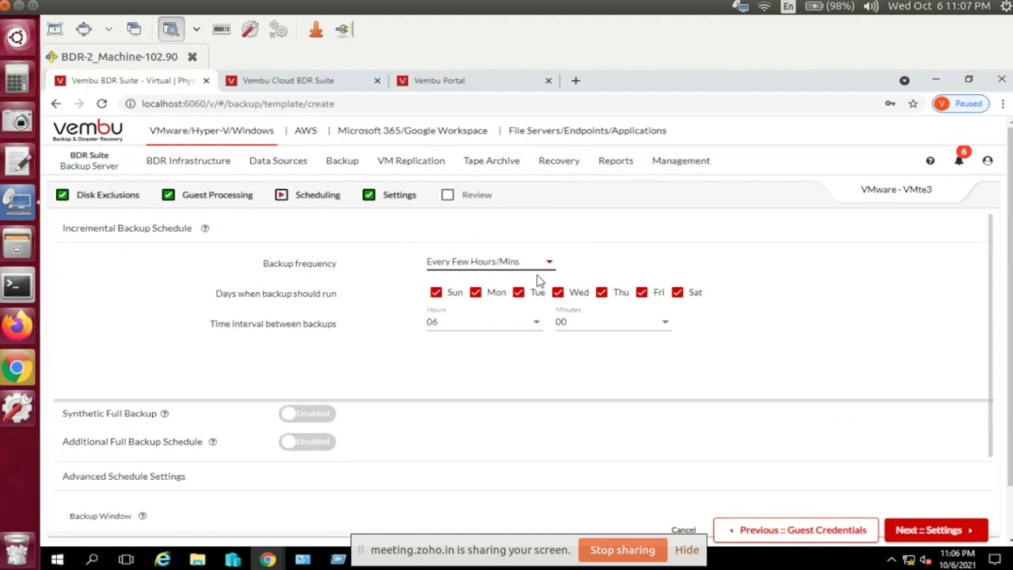
scroll(662, 327, down, 1)
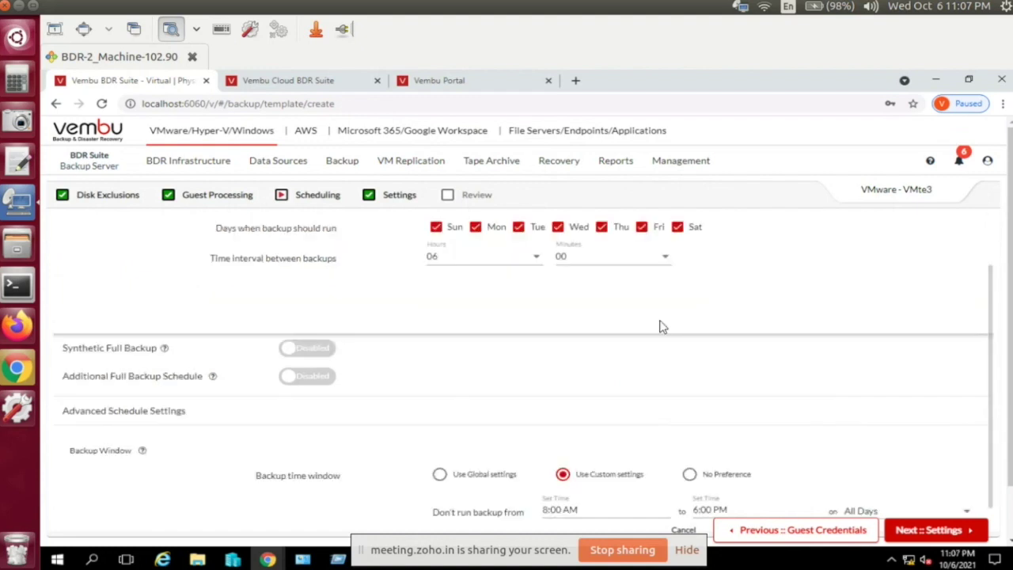
click(911, 531)
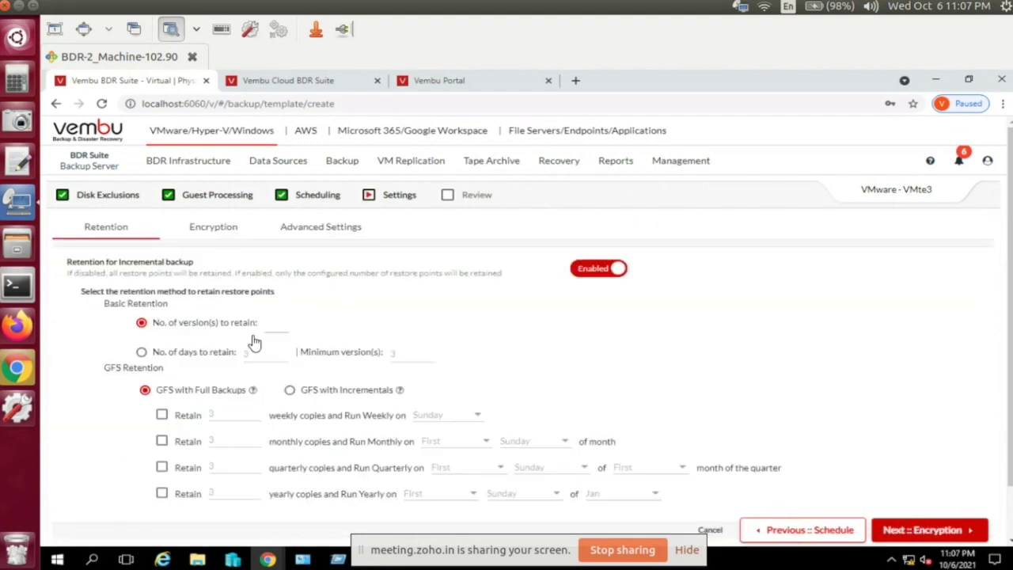
Step: Retain by versions, keep weekly GFS copies, use GFS with Incrementals, and reach Encryption
click(143, 353)
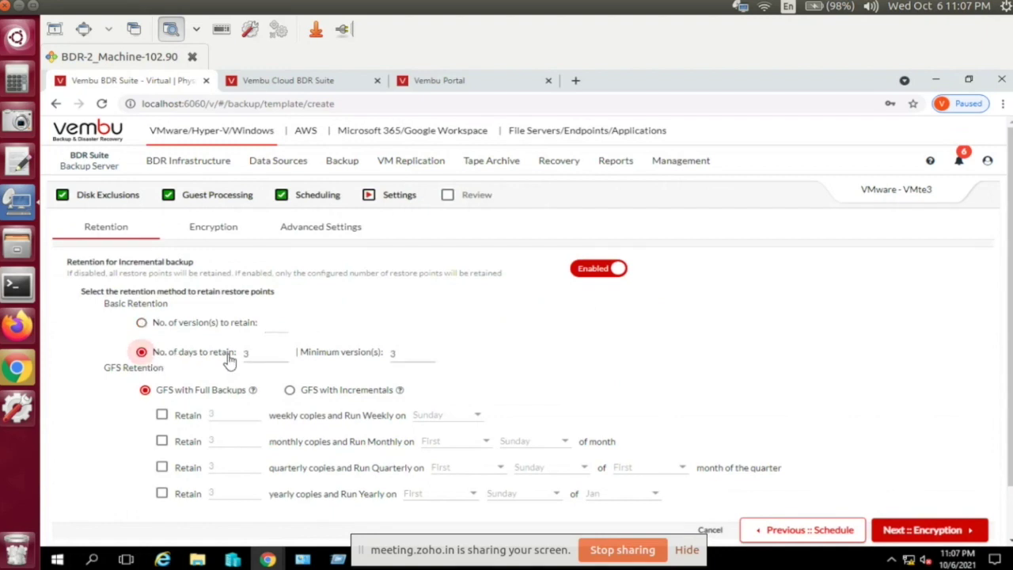
click(144, 323)
scroll(225, 400, down, 1)
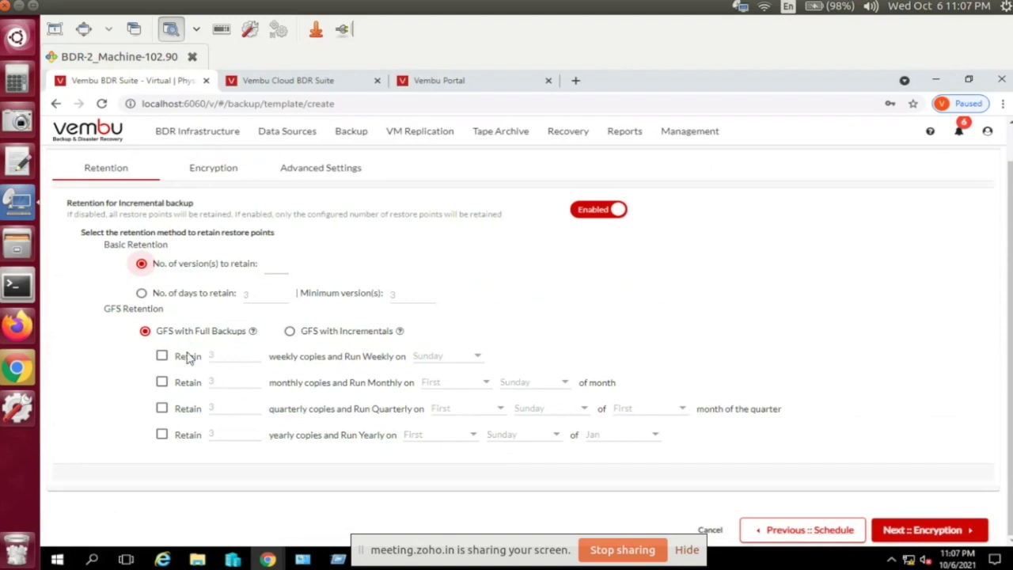
click(162, 357)
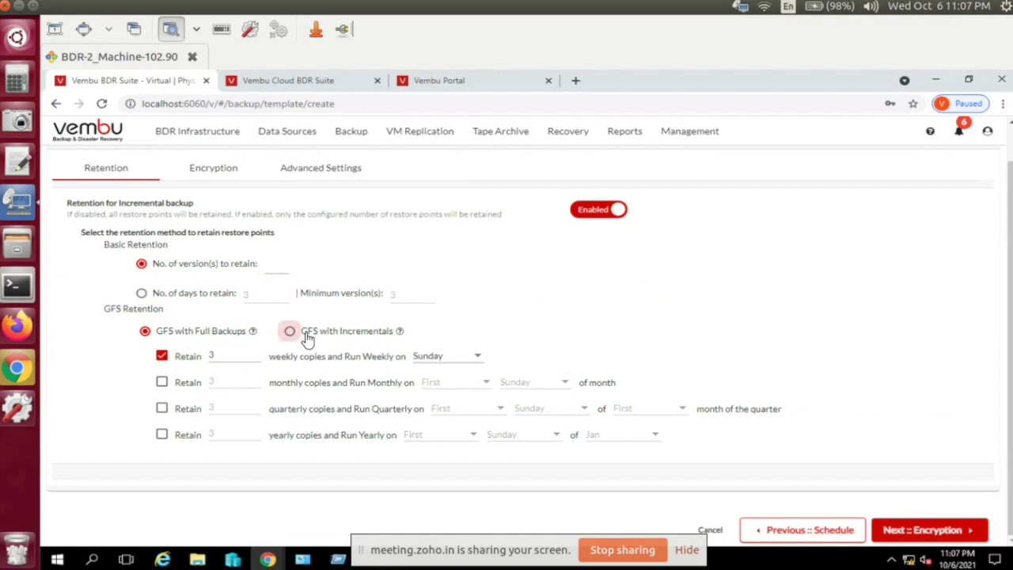
click(289, 331)
mouse_move(253, 337)
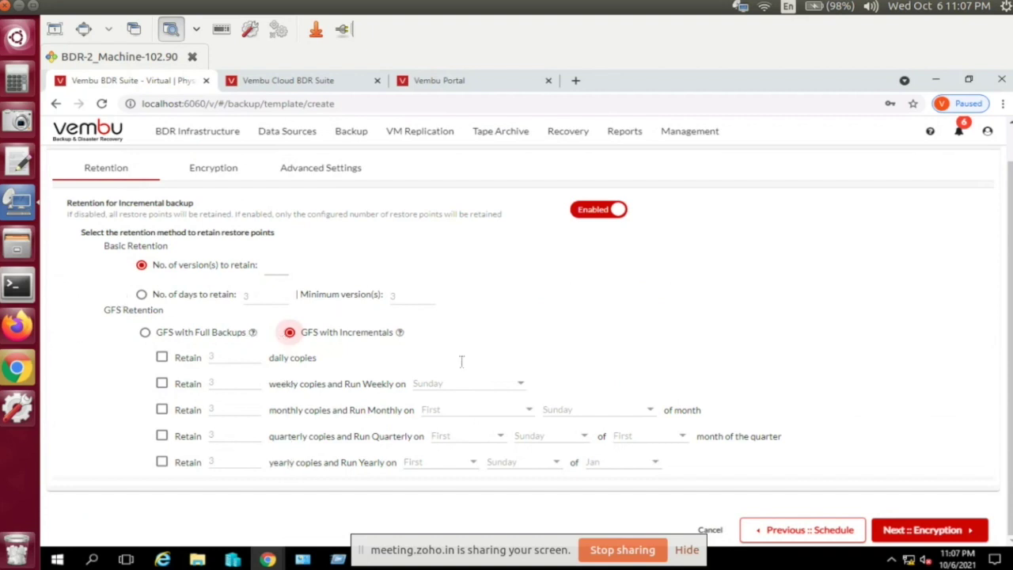
click(922, 530)
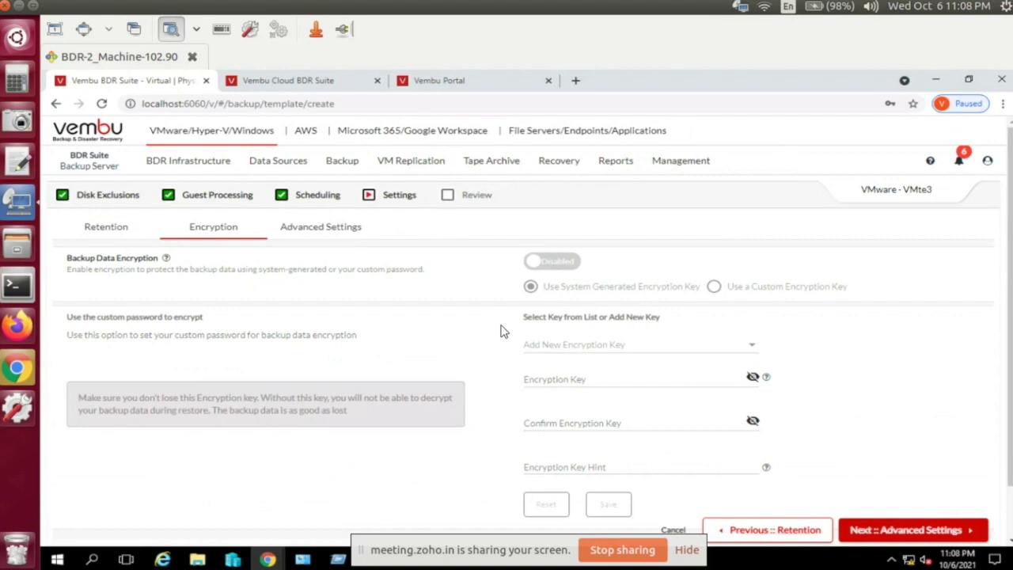
Step: Try encryption with a custom key, then leave encryption disabled and continue to Advanced Settings
click(558, 267)
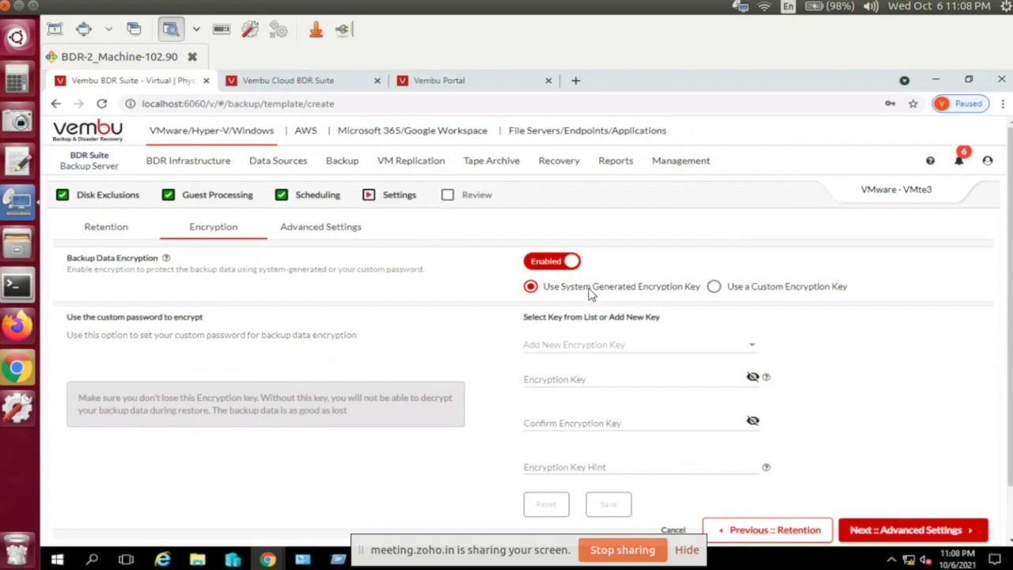
click(758, 292)
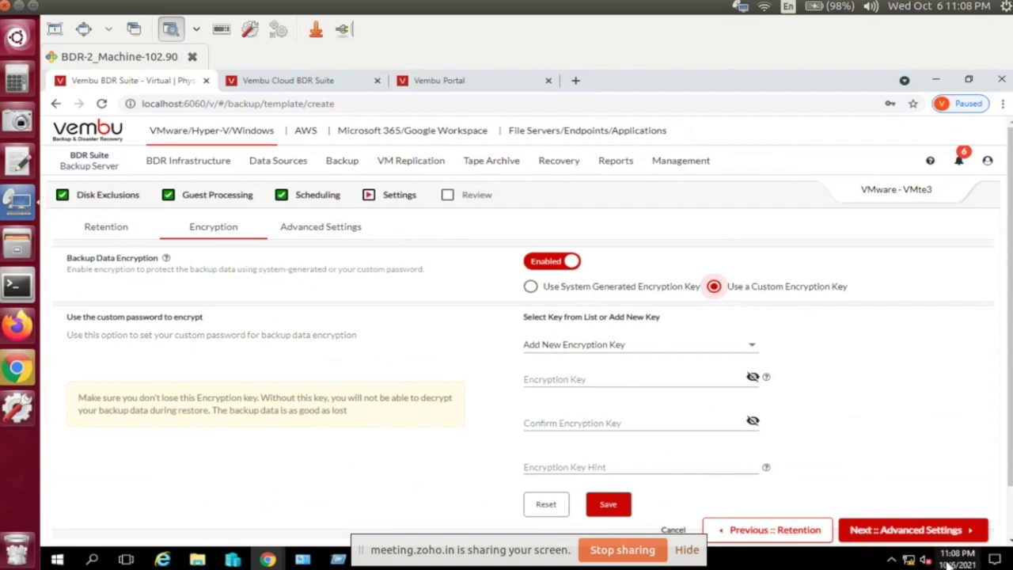
click(918, 529)
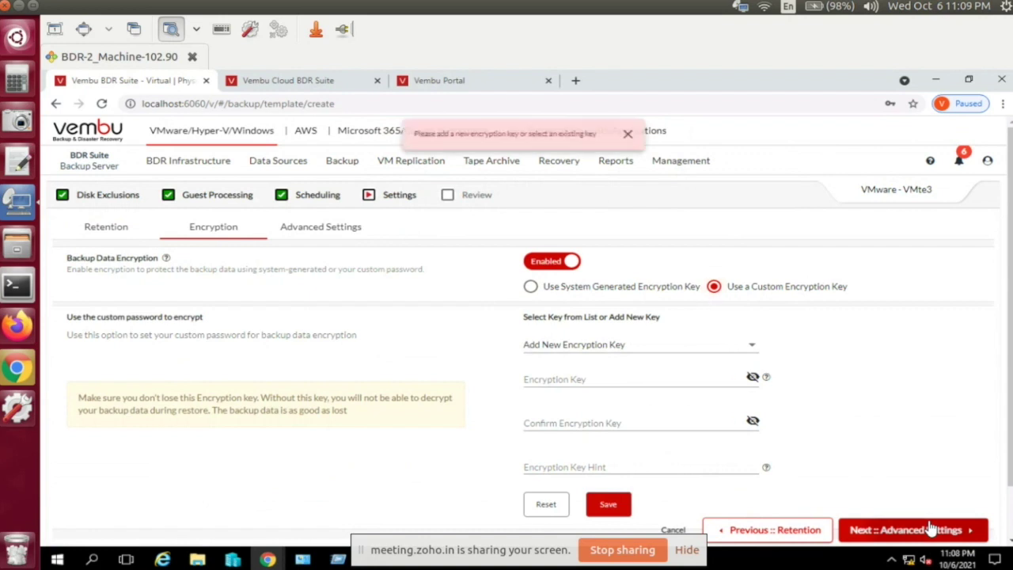
click(629, 134)
click(548, 262)
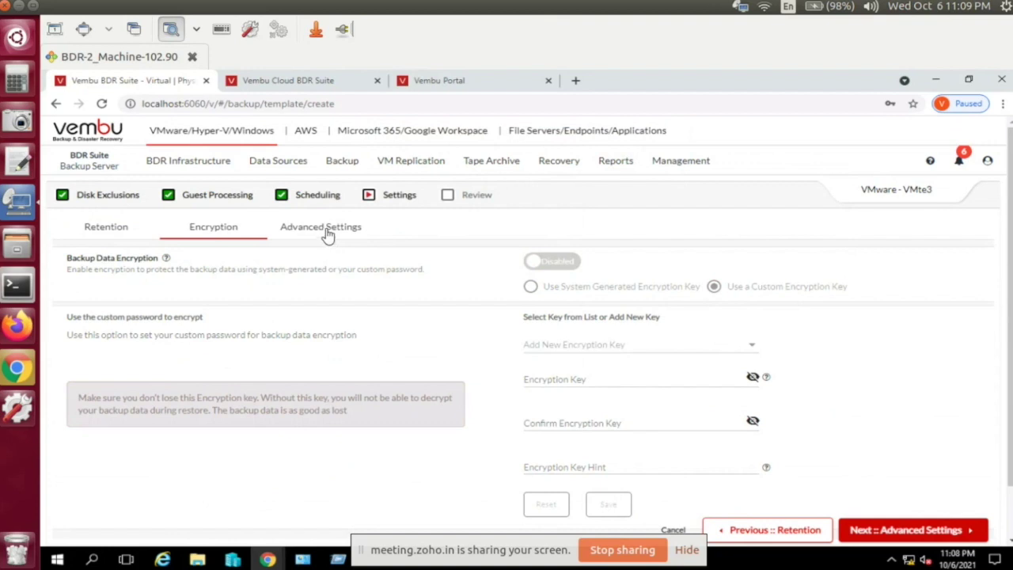
click(905, 530)
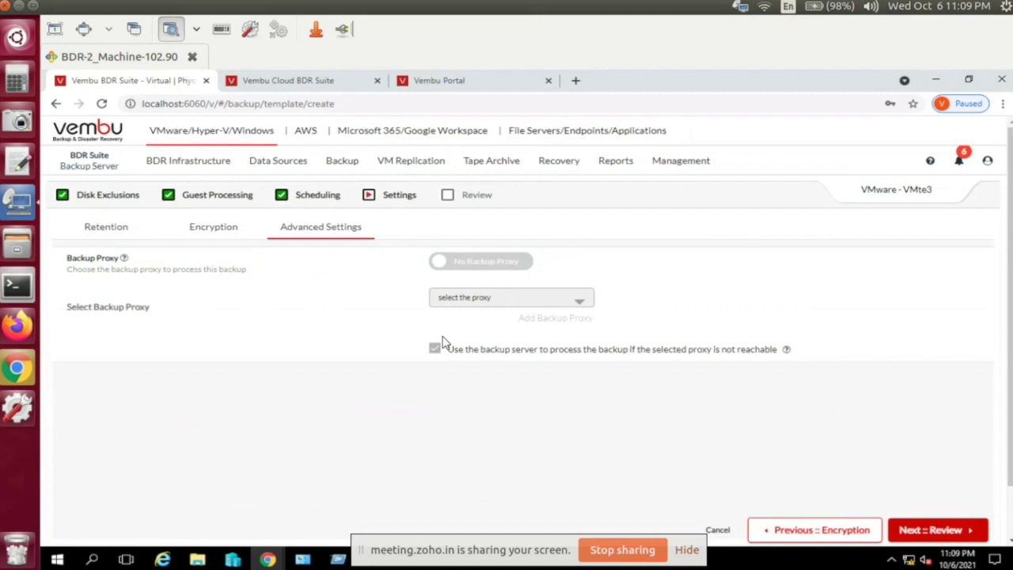
Step: Advance to the Review step summarizing the VMte3 template configuration
click(279, 160)
mouse_move(307, 222)
click(960, 529)
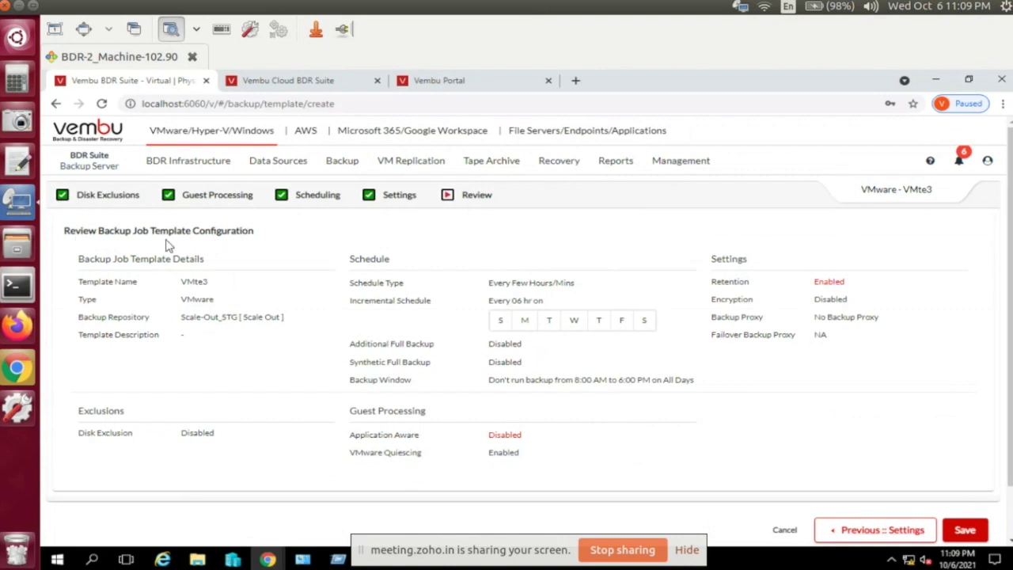
Step: Cancel the VMte3 template wizard, returning to the list of five backup job templates
mouse_move(342, 166)
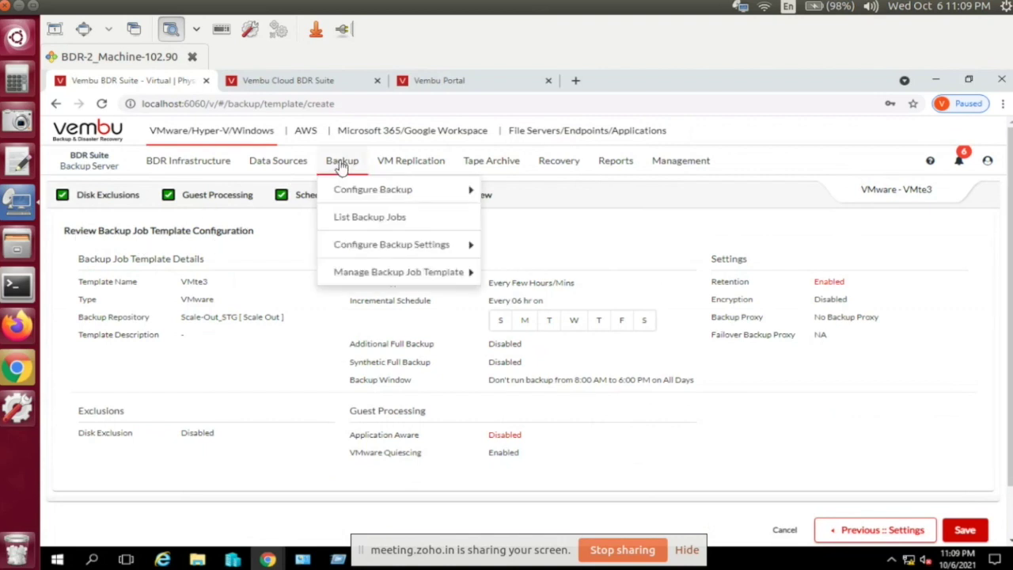
mouse_move(339, 192)
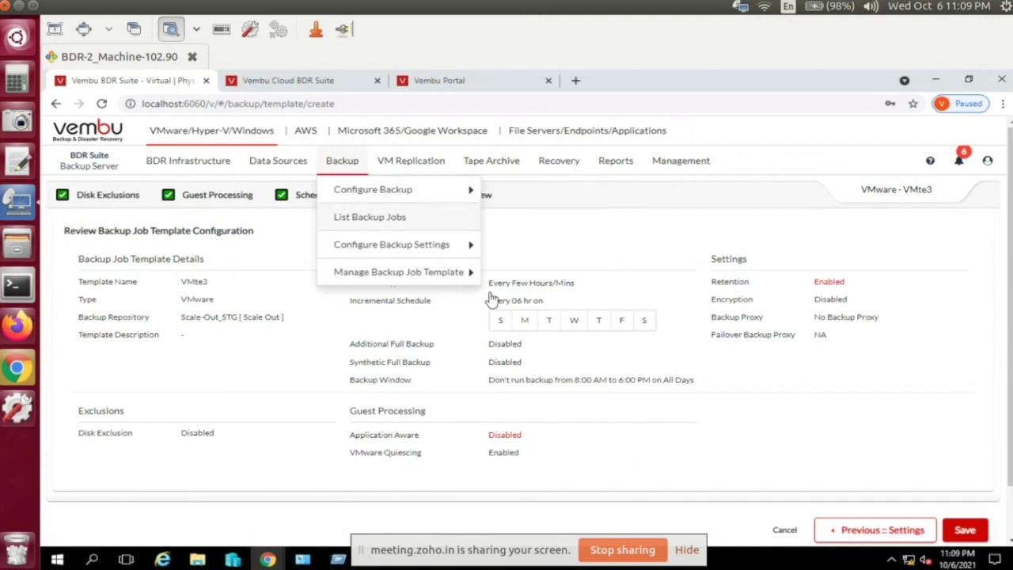
click(782, 531)
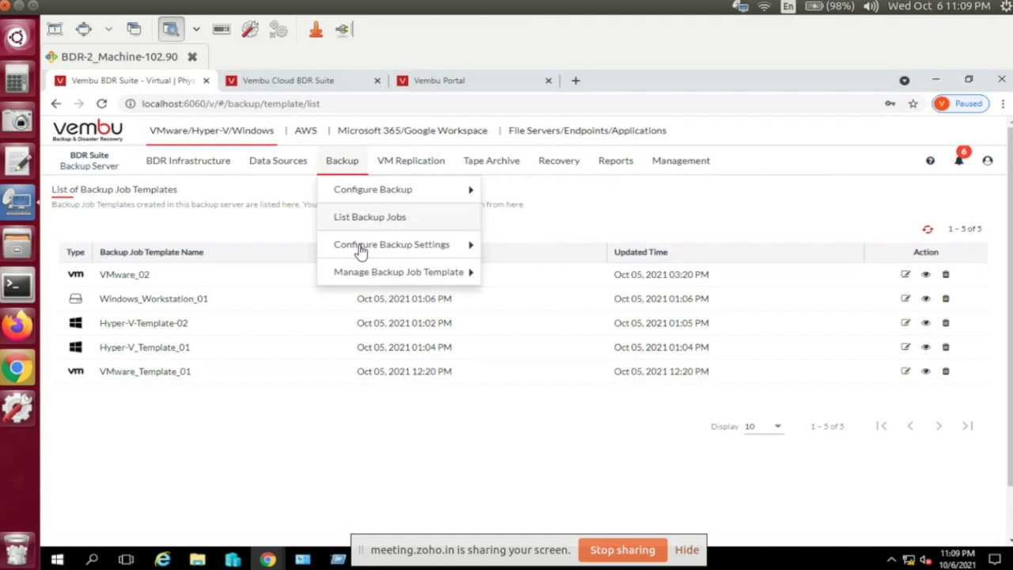
mouse_move(360, 251)
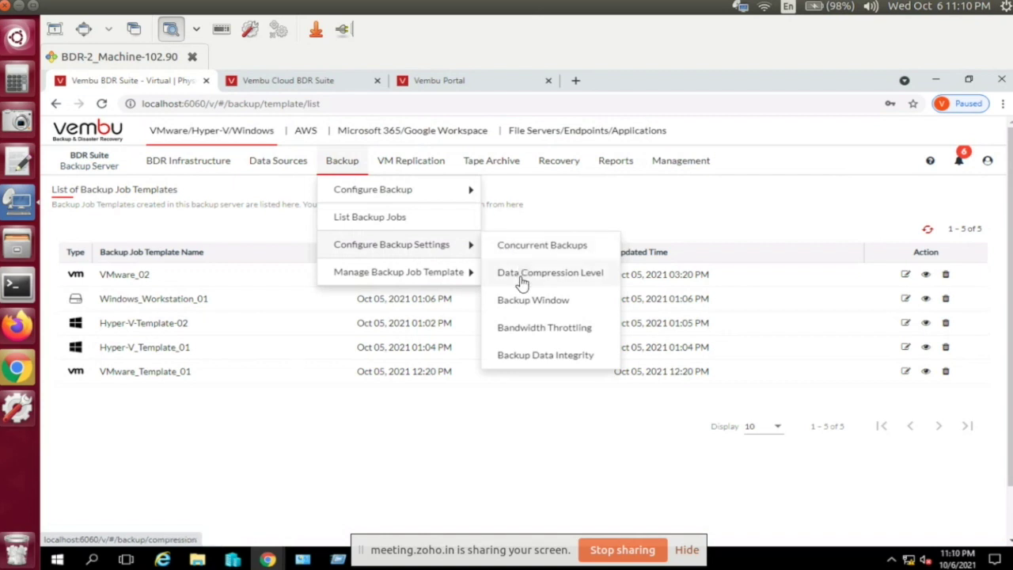
Step: Open Data Compression Level settings, review the levels, keep High, and cancel the edit
click(521, 283)
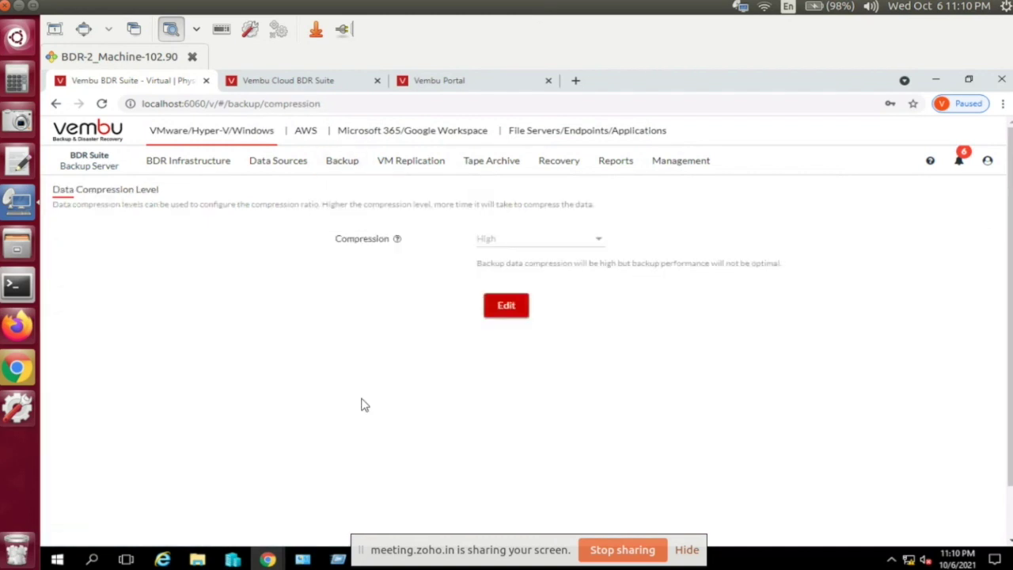
click(492, 310)
click(524, 247)
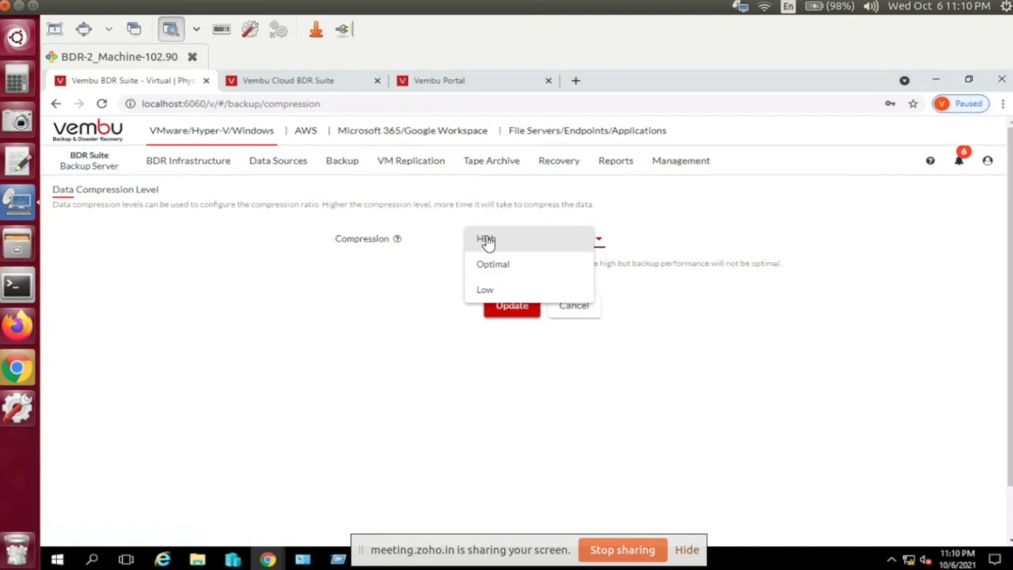
click(564, 319)
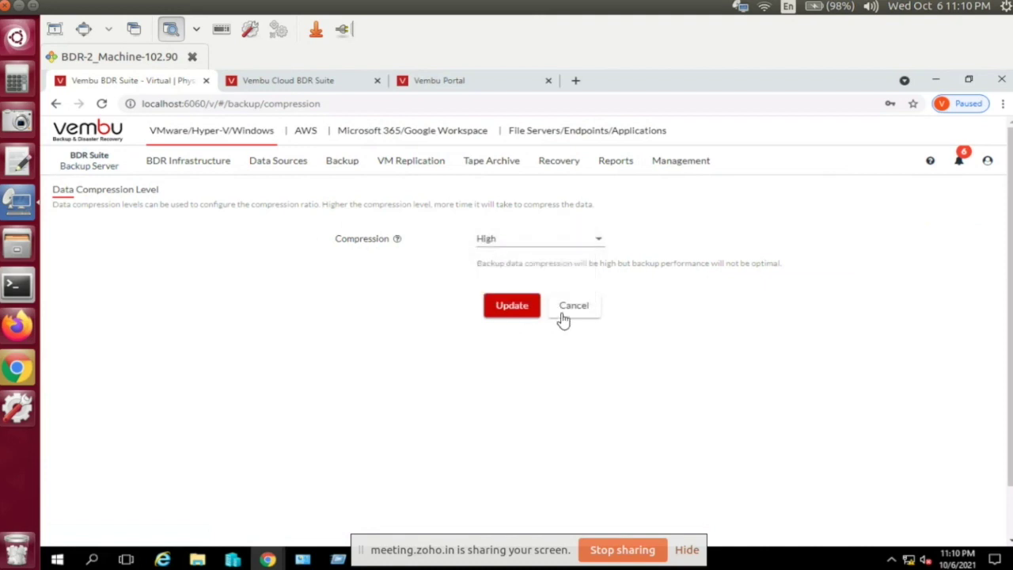
click(563, 315)
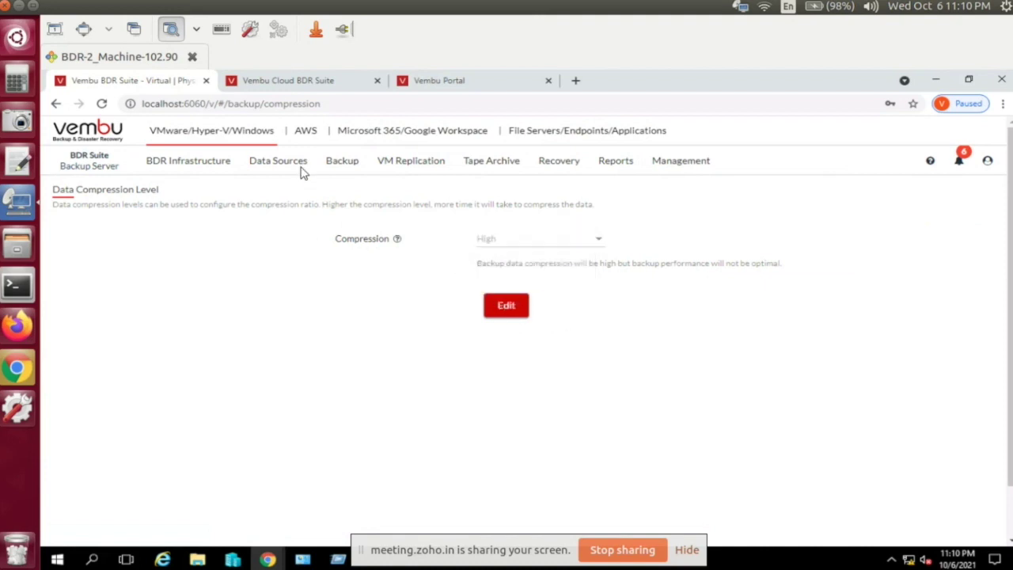
click(342, 161)
mouse_move(475, 245)
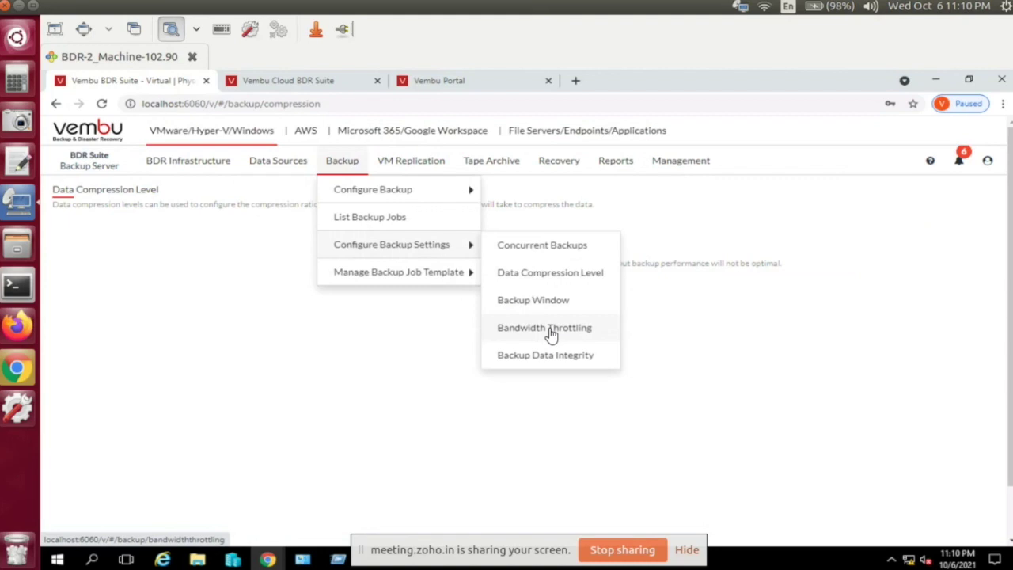
Step: Open Bandwidth Throttling settings in edit mode and toggle throttling on, then back off
click(552, 334)
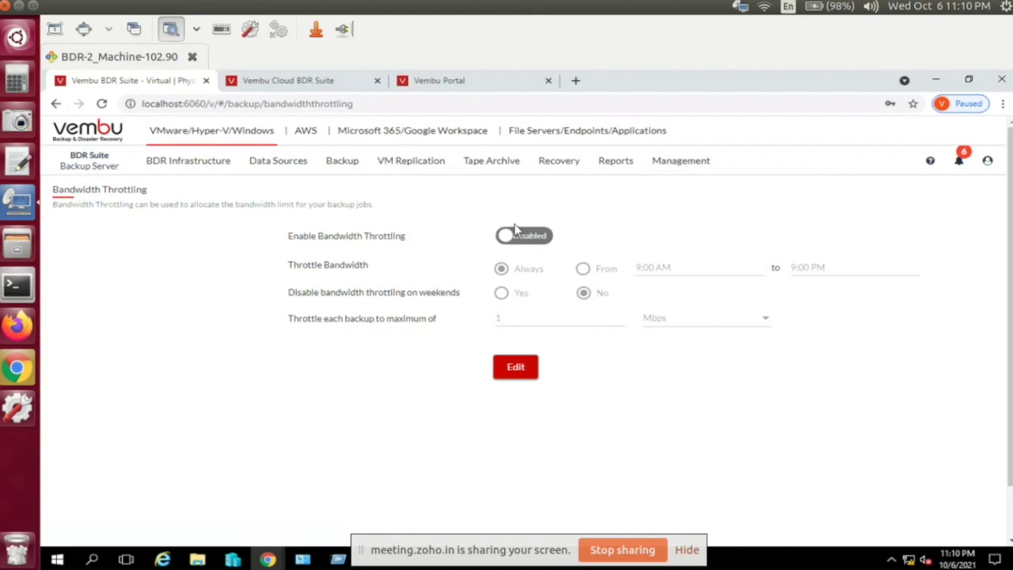
click(525, 366)
click(533, 242)
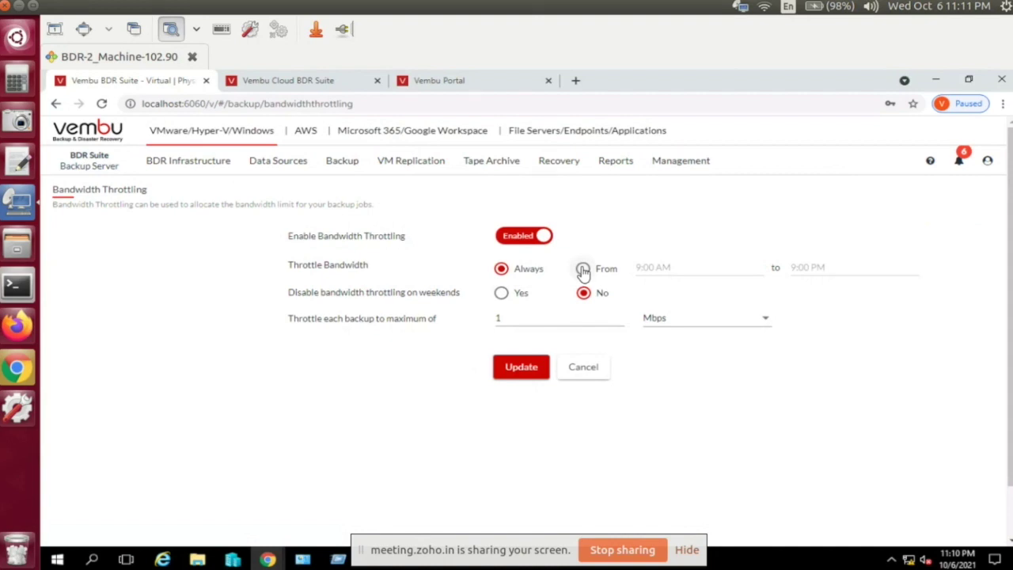
click(522, 241)
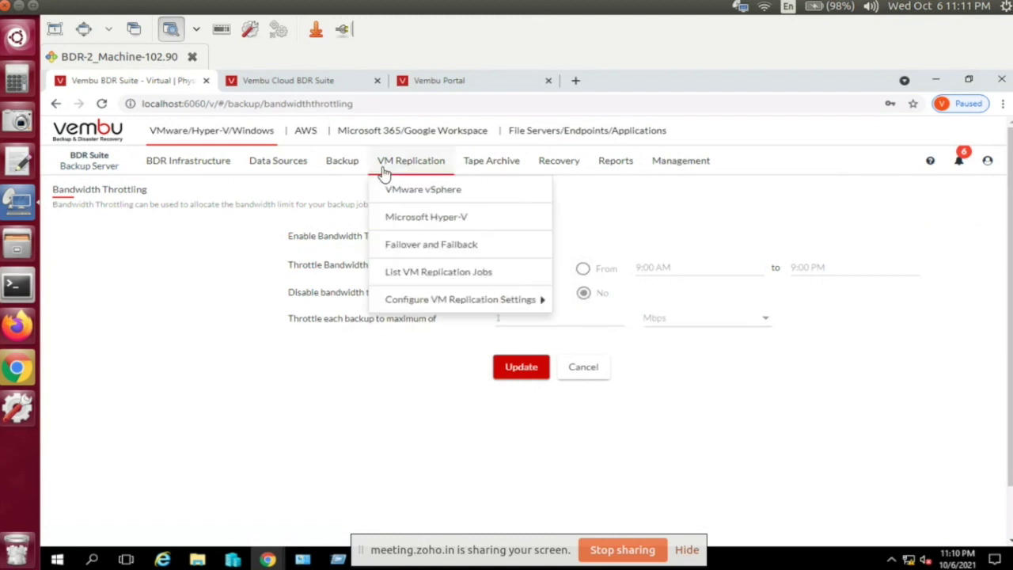
mouse_move(354, 170)
mouse_move(357, 281)
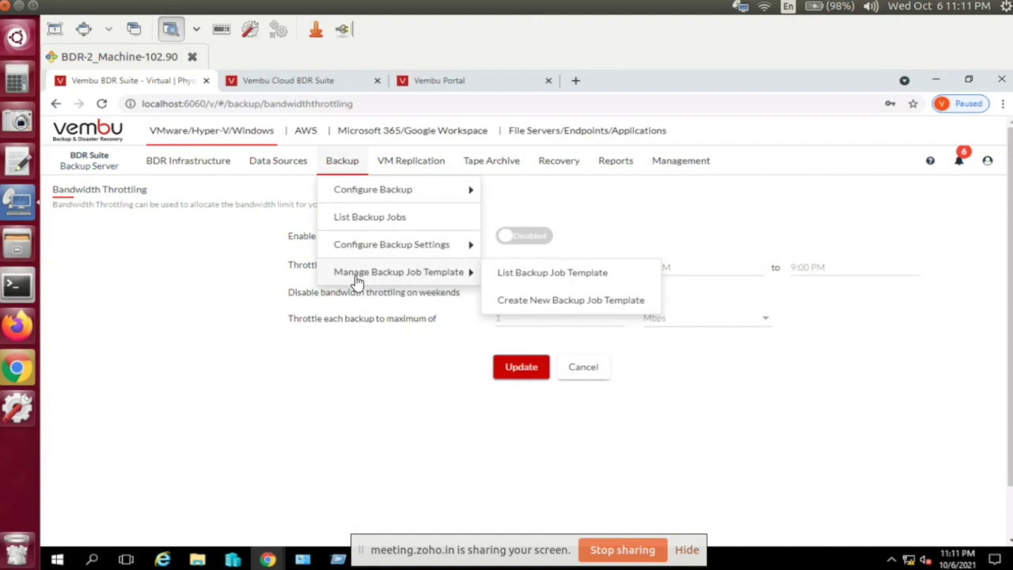
mouse_move(360, 251)
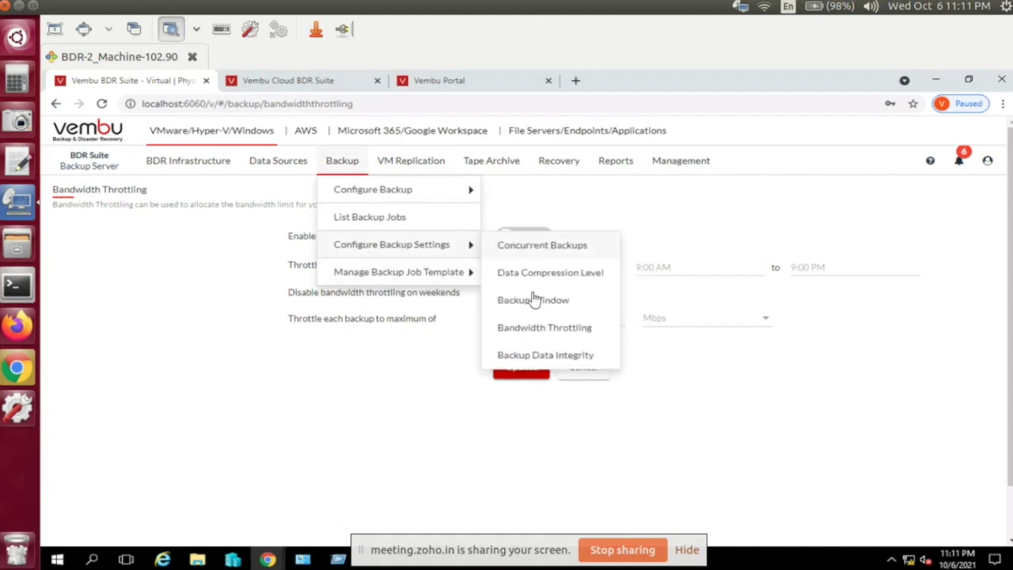
click(538, 358)
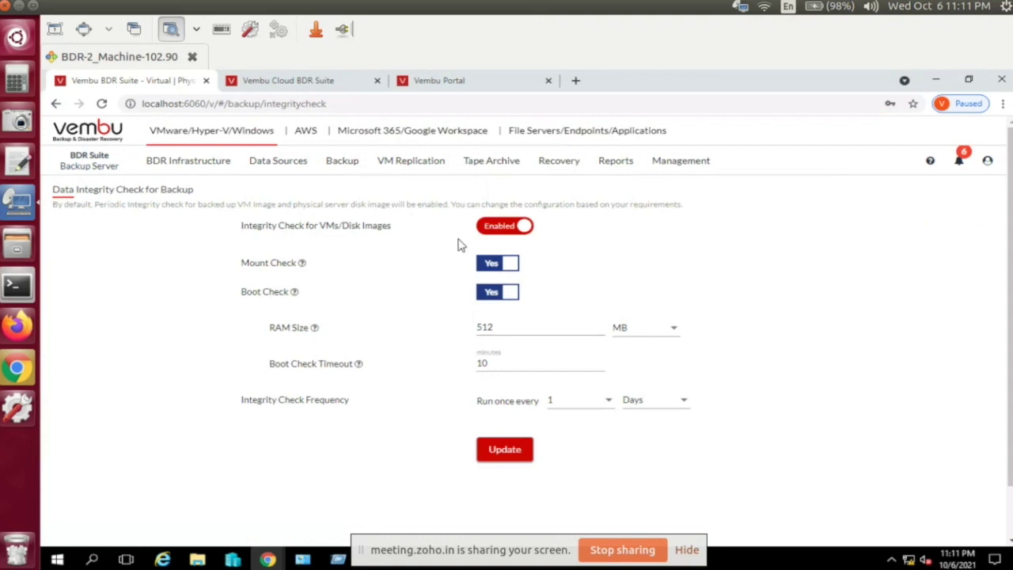
click(341, 162)
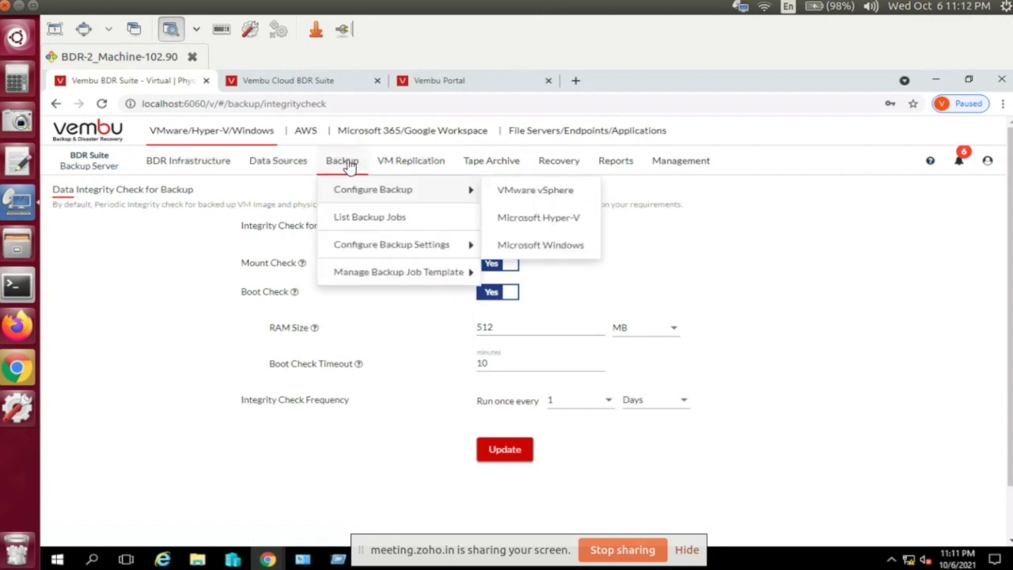
click(582, 404)
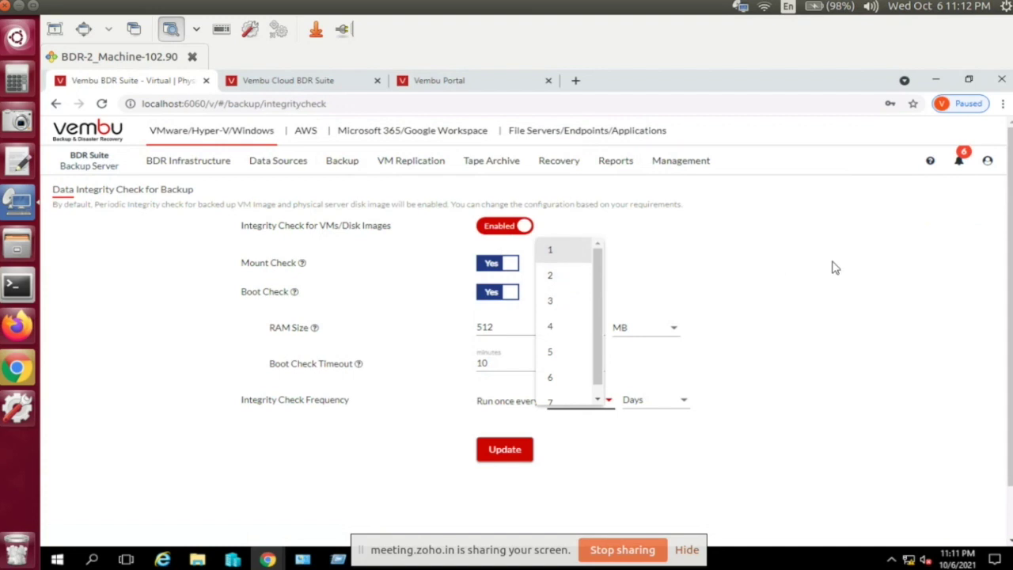
click(796, 287)
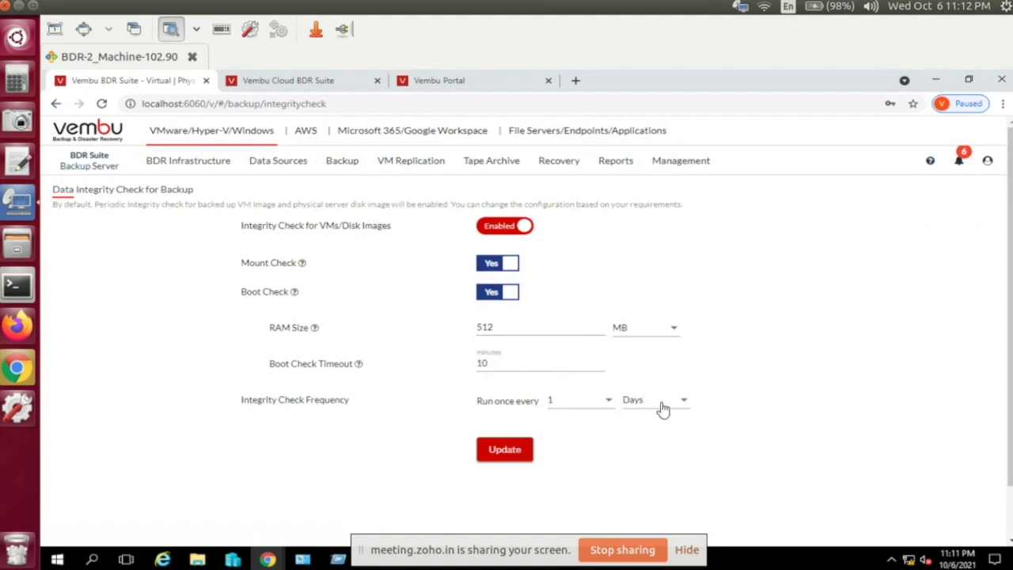
mouse_move(382, 140)
mouse_move(344, 166)
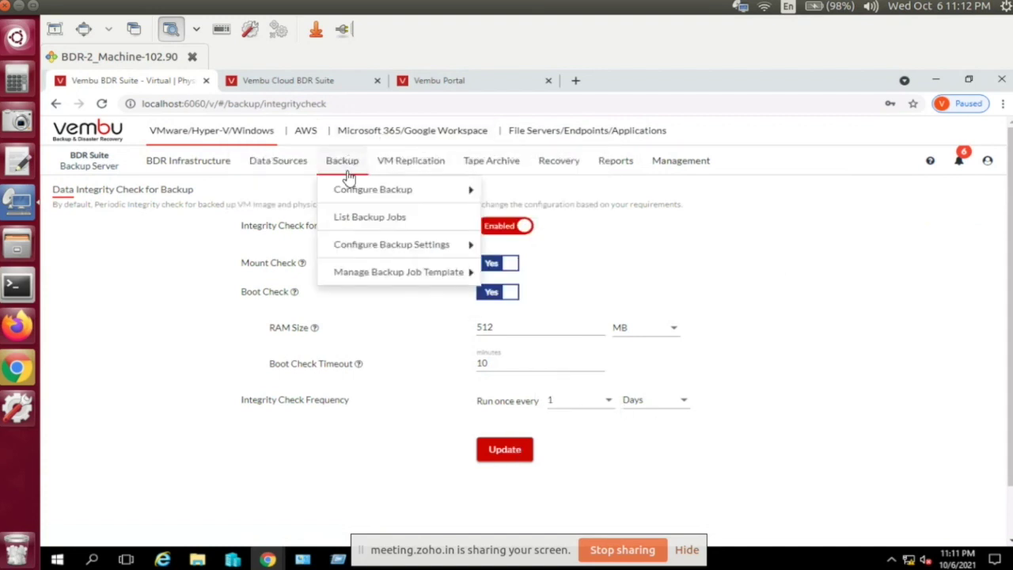
mouse_move(355, 250)
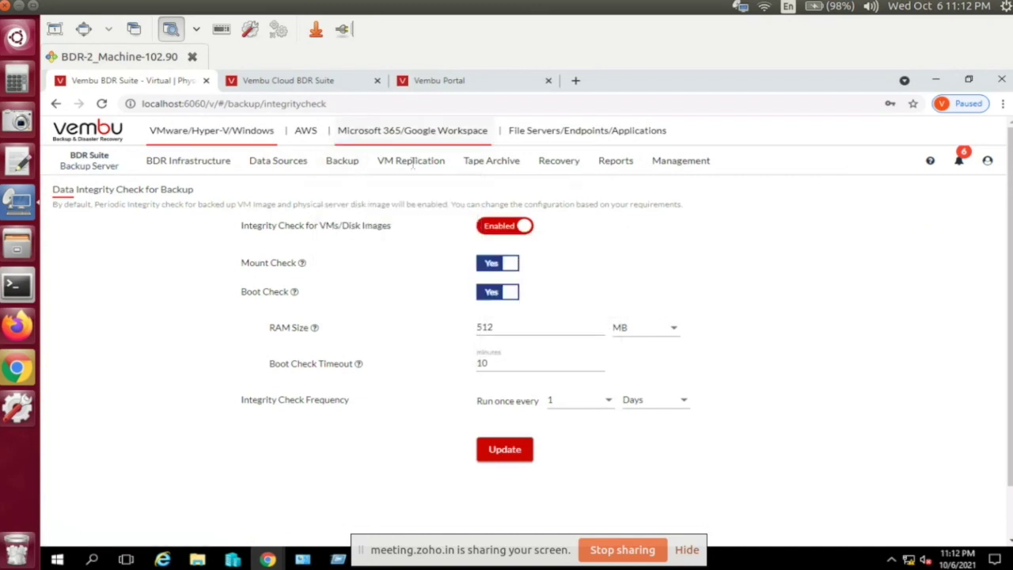
mouse_move(405, 168)
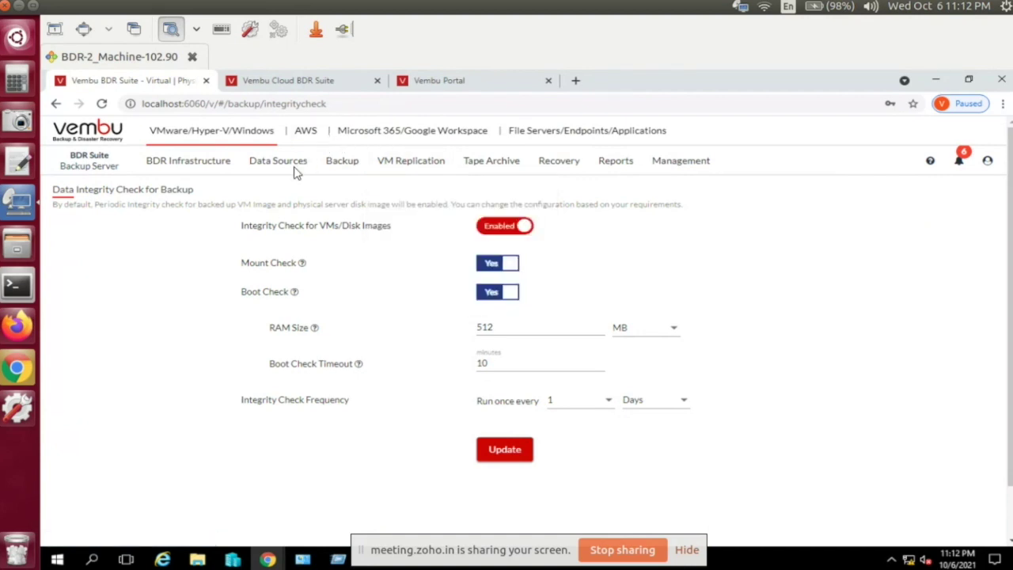
mouse_move(291, 172)
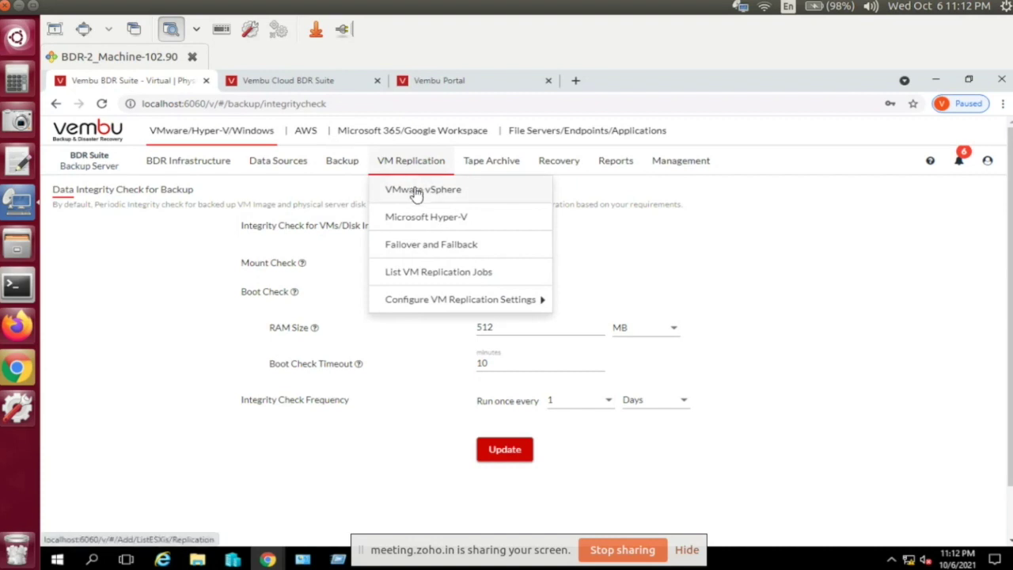
Step: Show the VMware vSphere replication servers, hosts 192.168.102.85 and 192.168.102.27
click(417, 194)
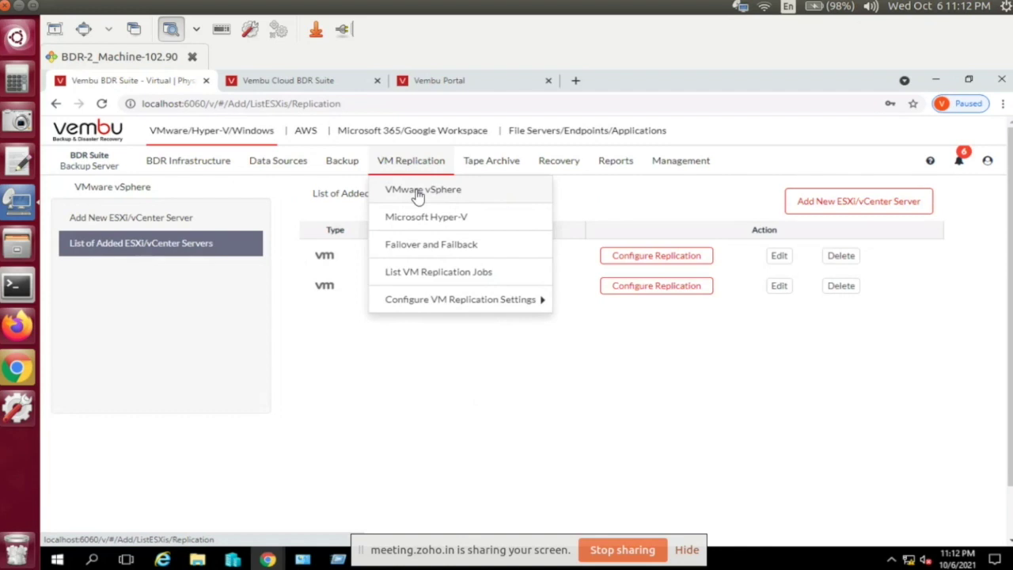
click(638, 268)
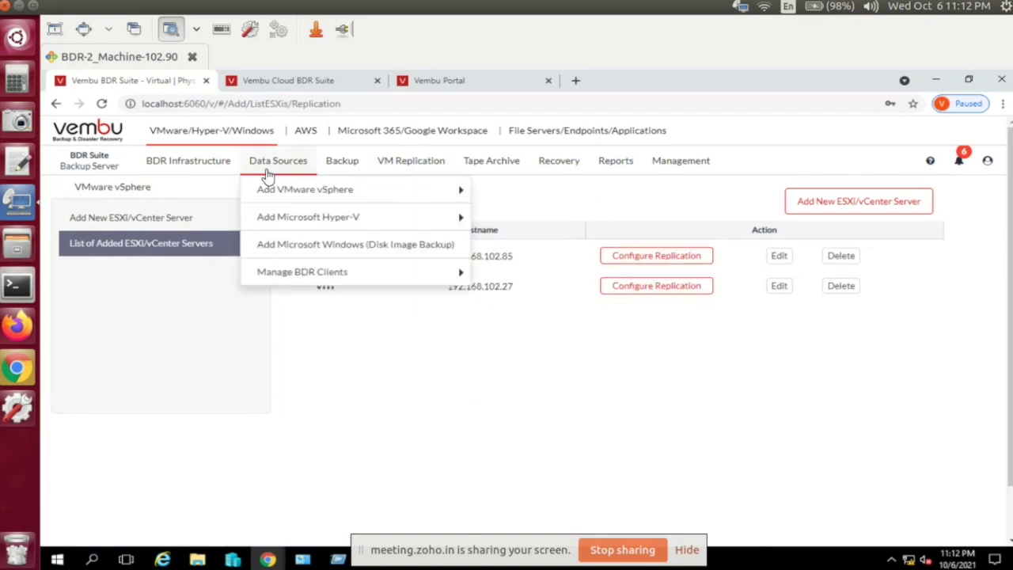
mouse_move(282, 198)
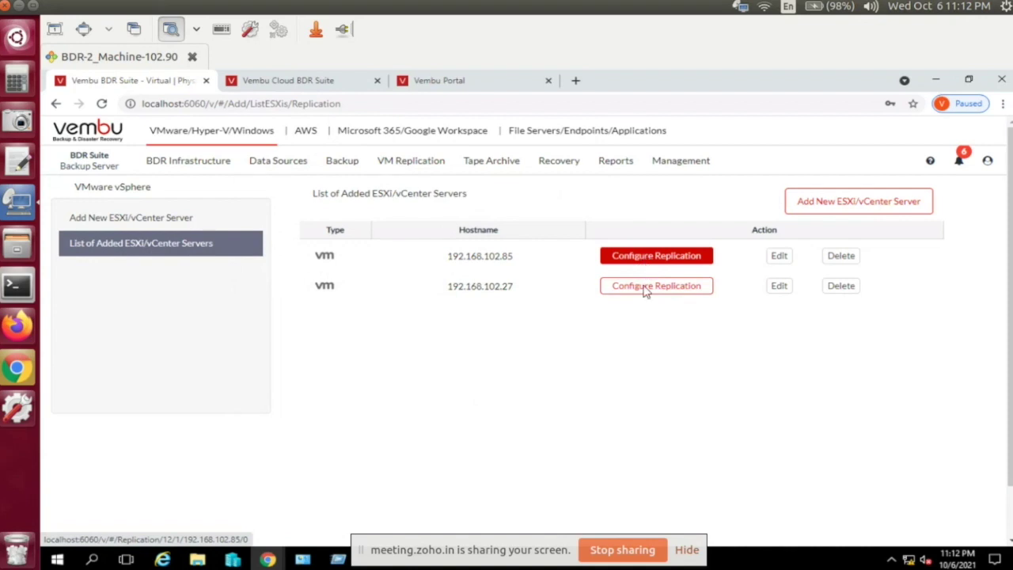
mouse_move(417, 169)
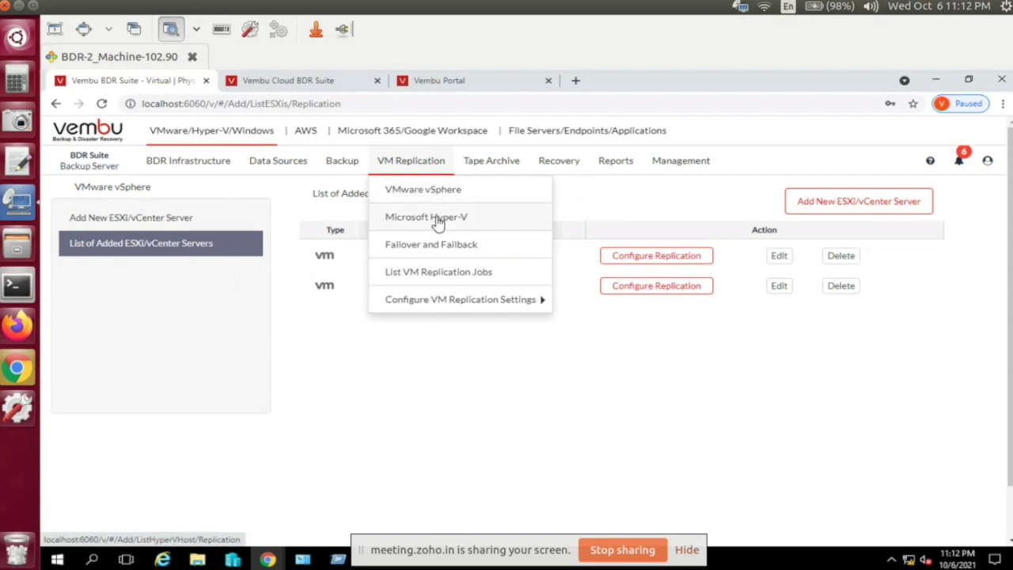
Step: View Hyper-V replication servers, then start restoring the VMW-Rep-to-27Host replica from Failover and Failback
click(438, 220)
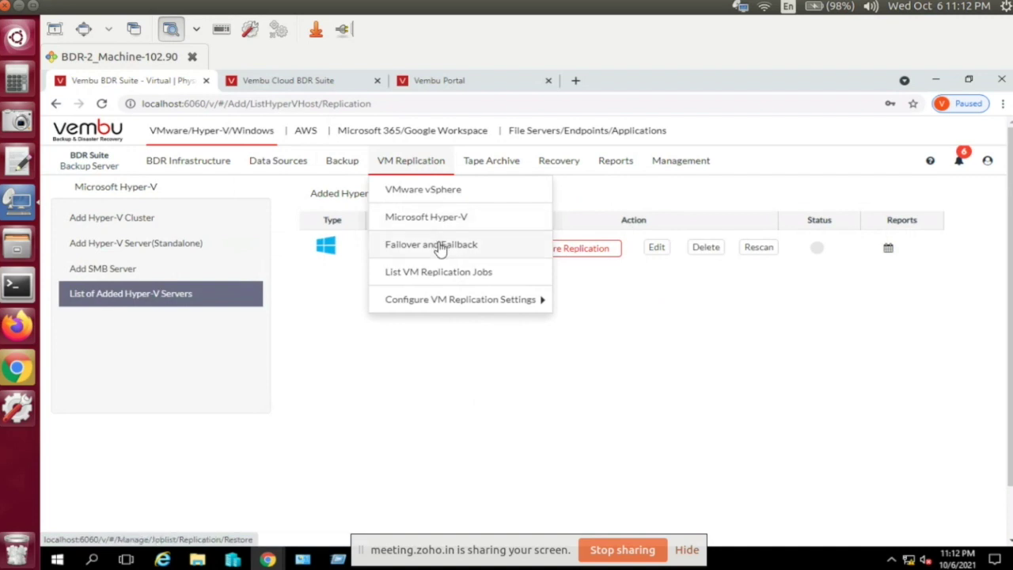
click(441, 248)
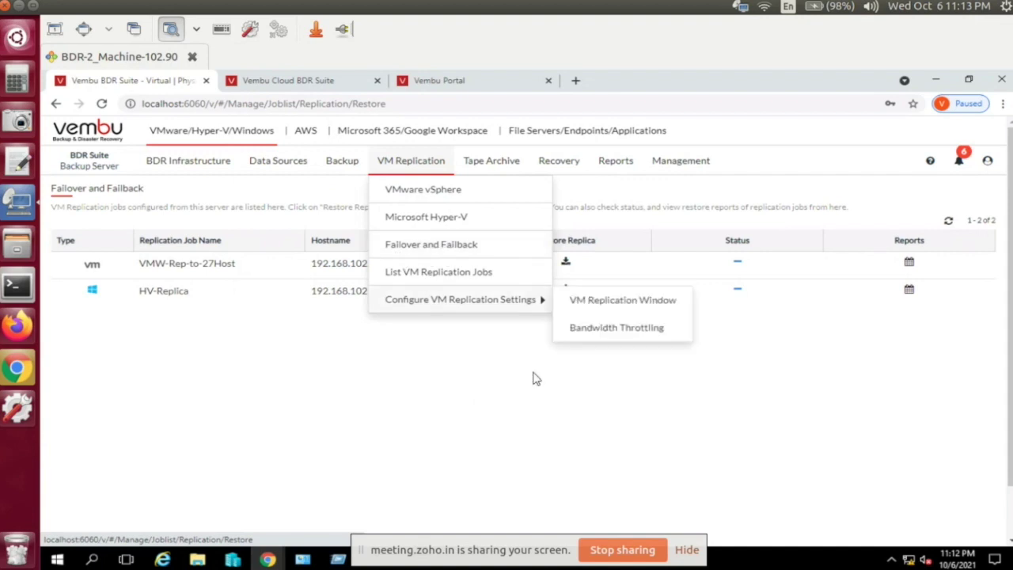
click(566, 266)
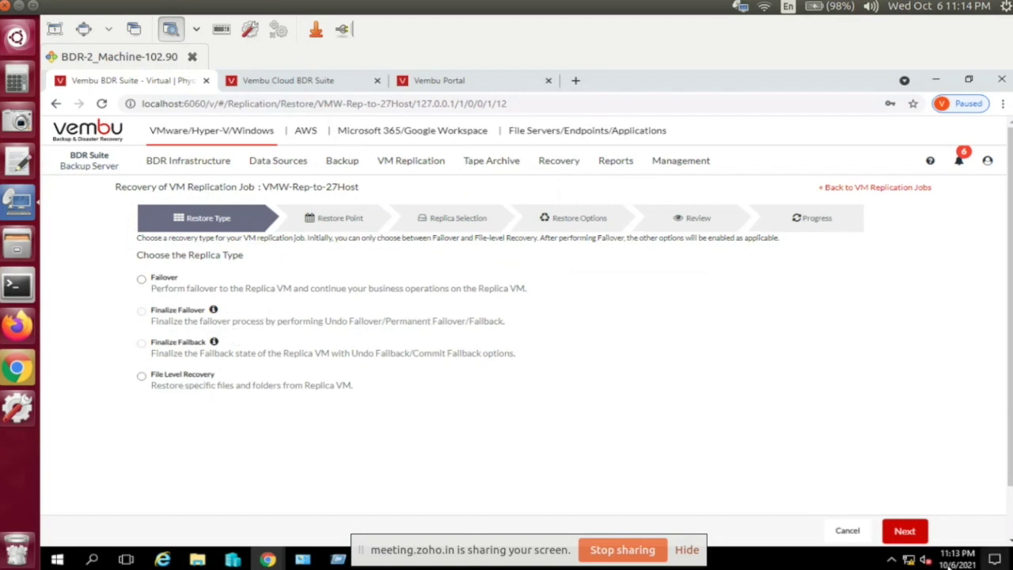
Step: Cancel the VMW-Rep-to-27Host recovery, then open and cancel the HV-Replica recovery wizard
click(844, 531)
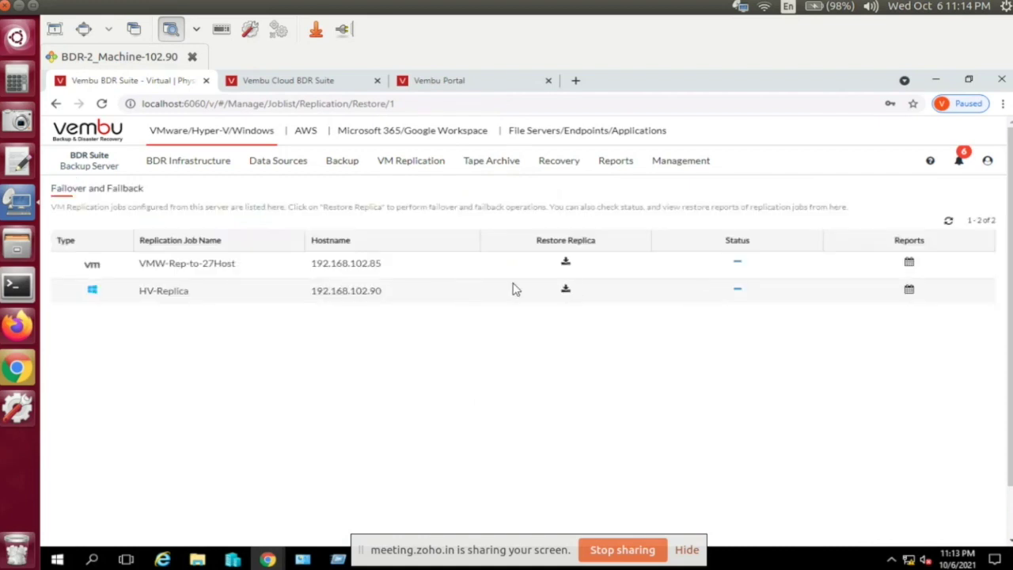
click(566, 289)
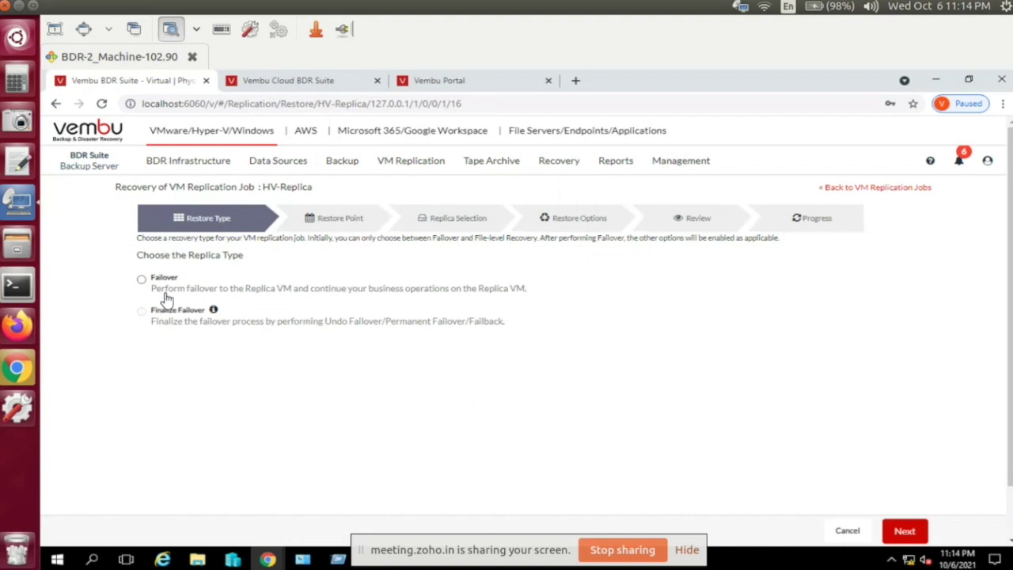
click(846, 532)
mouse_move(432, 172)
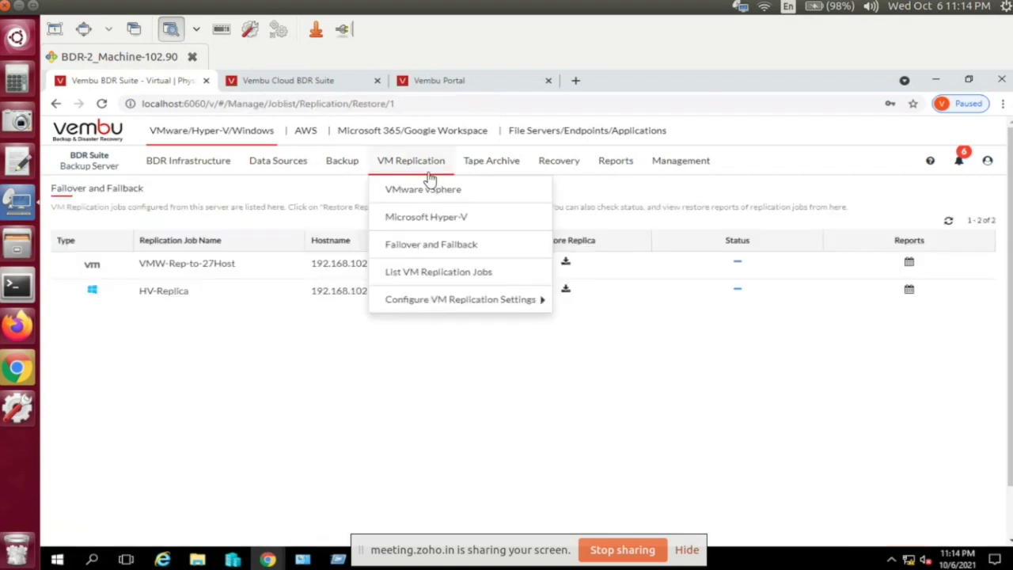
mouse_move(497, 161)
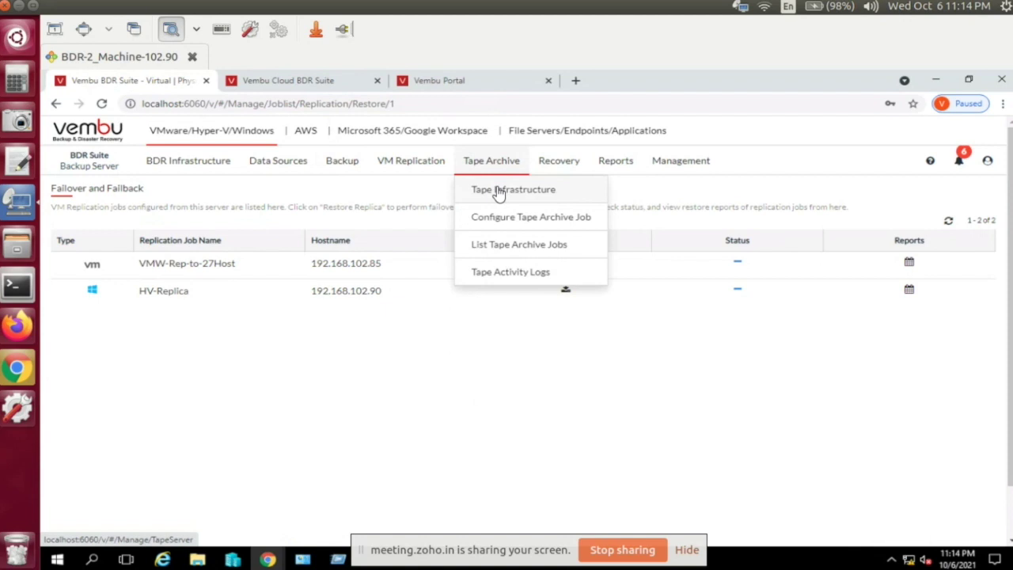
Step: Open Tape Archive > Tape Infrastructure, which shows no tape server added yet
click(499, 191)
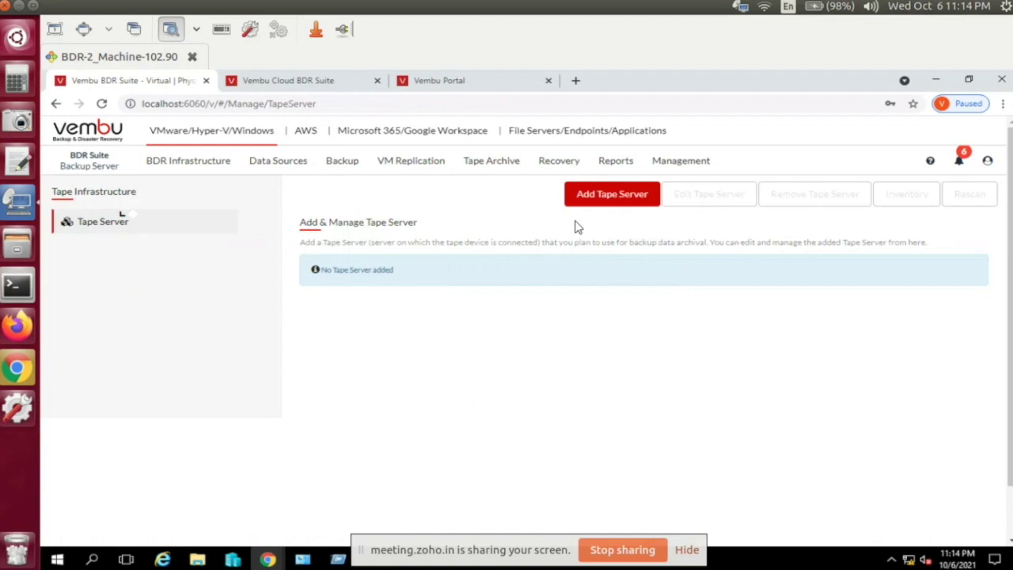
click(557, 161)
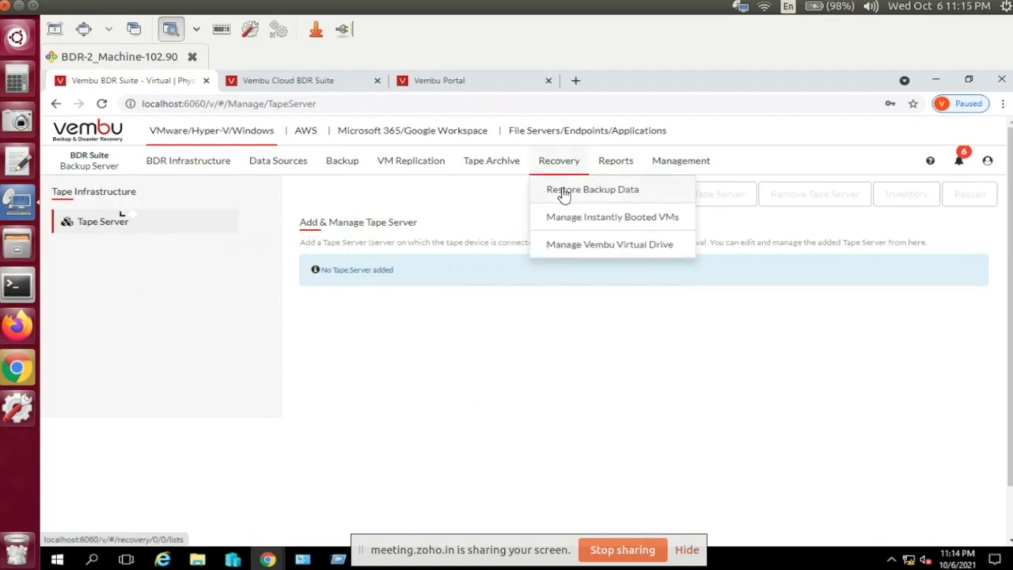
Step: Begin a Win-Srvr-BCK restore from Restore Backup Data, then cancel it and confirm Yes
click(564, 194)
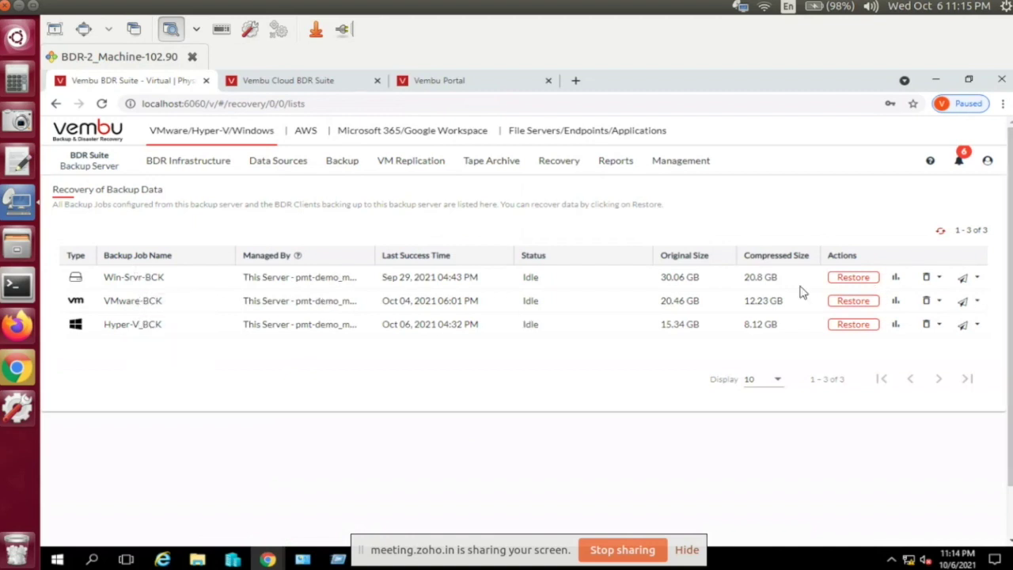
click(847, 282)
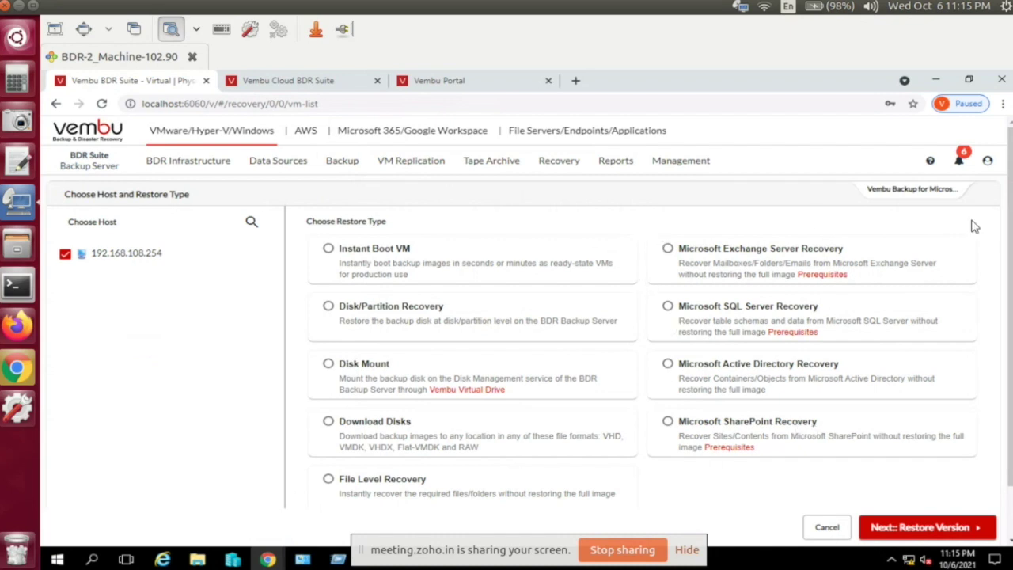
click(828, 528)
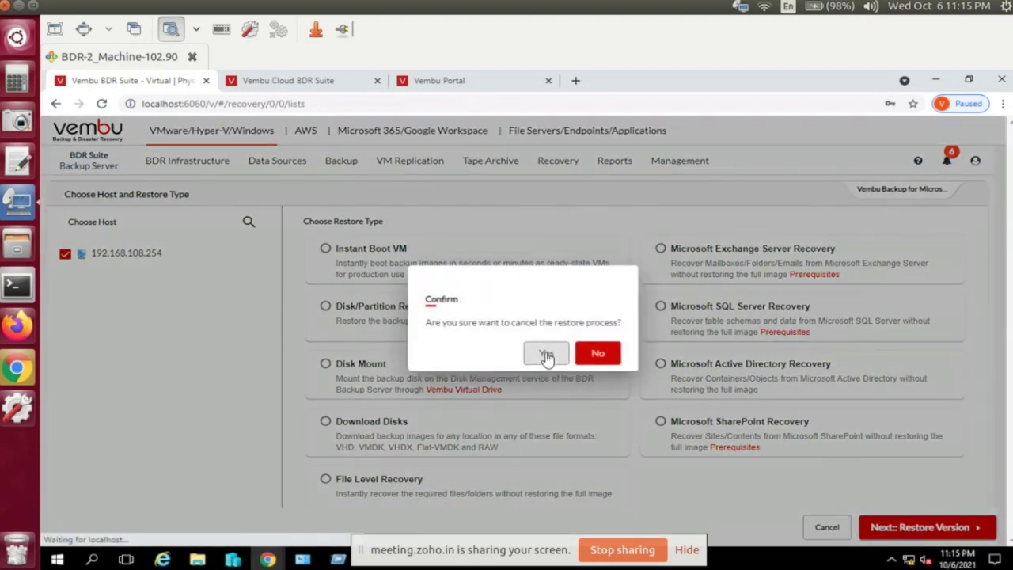
click(545, 355)
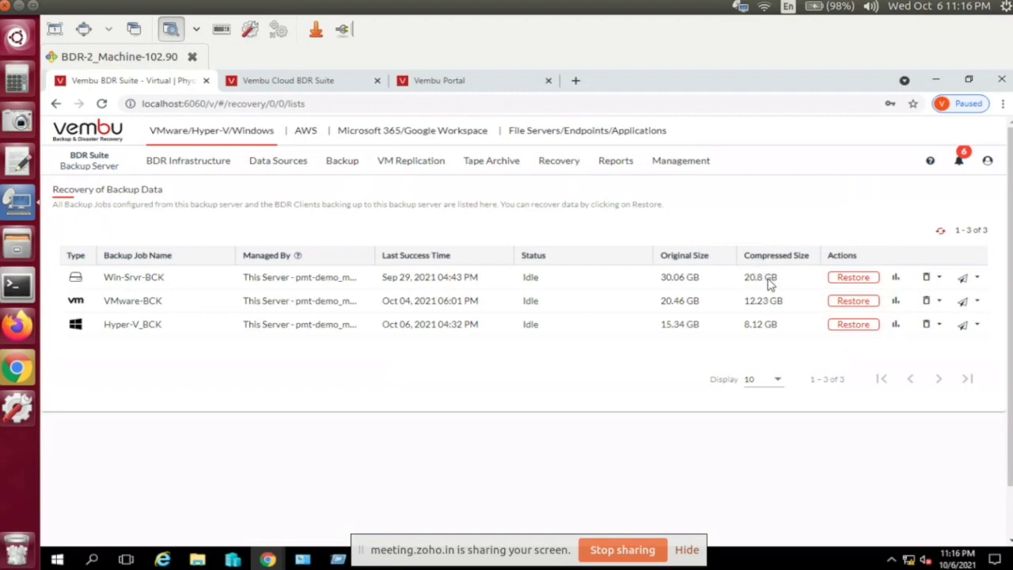
click(837, 283)
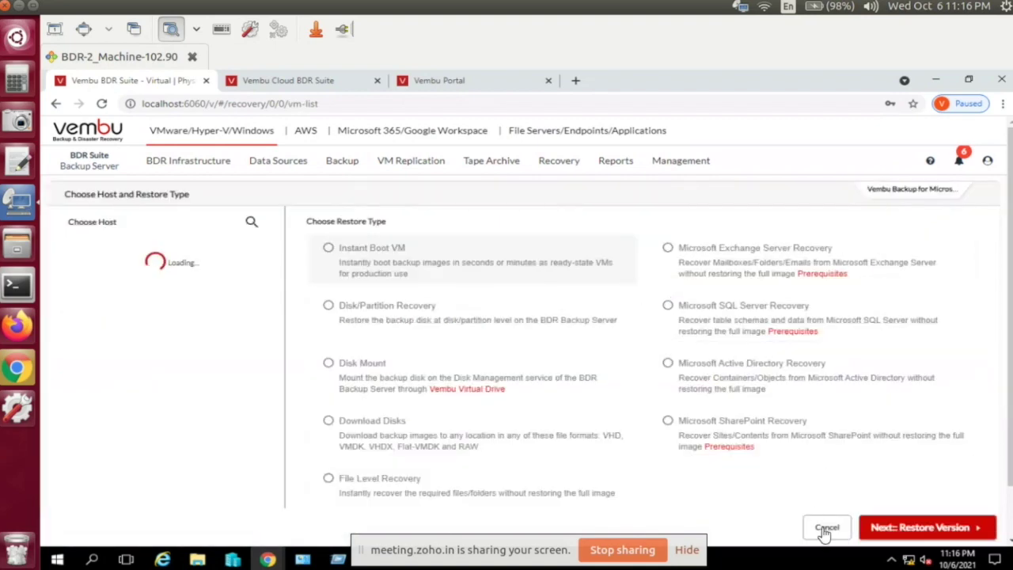
click(826, 528)
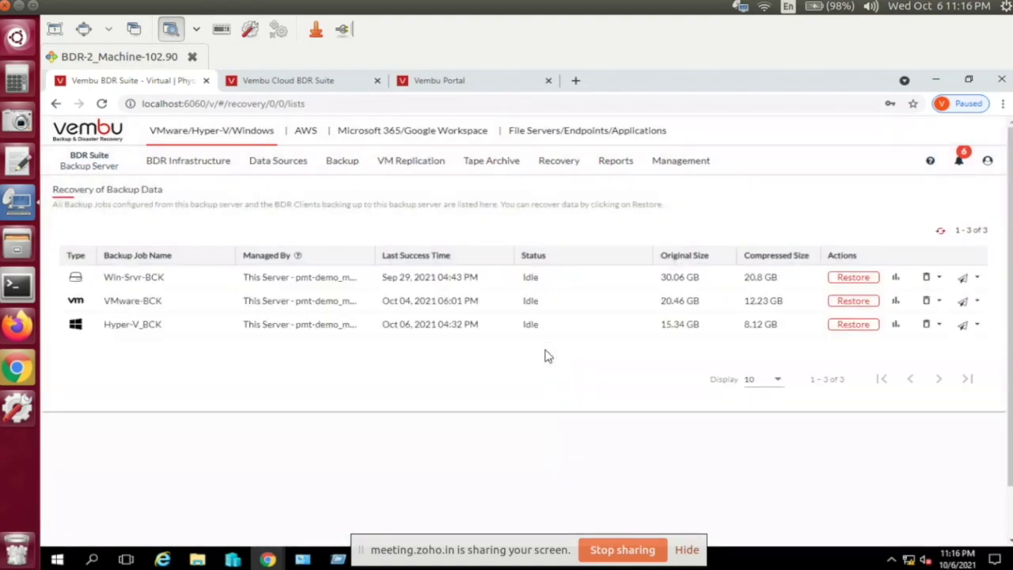
click(838, 304)
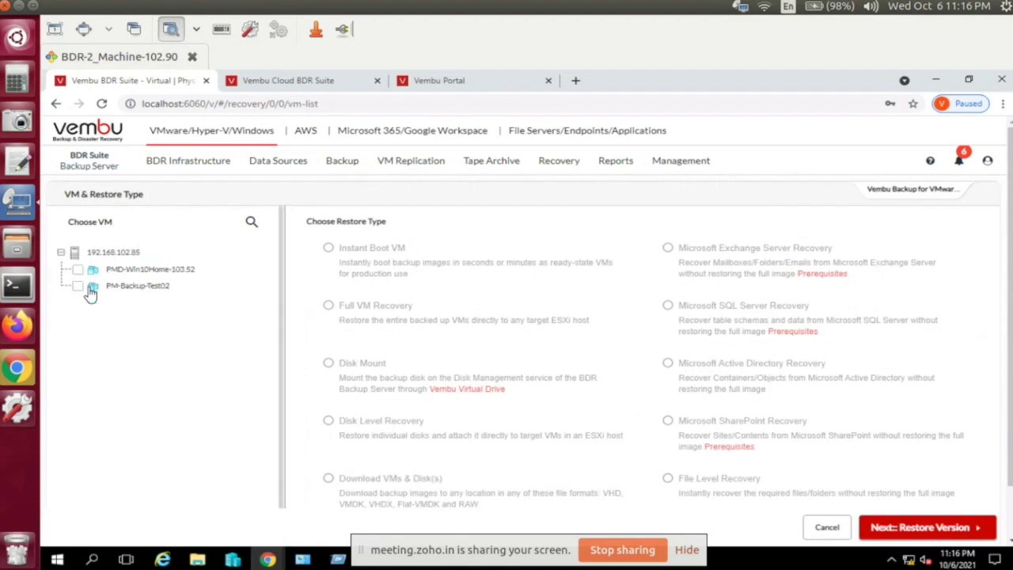
click(77, 270)
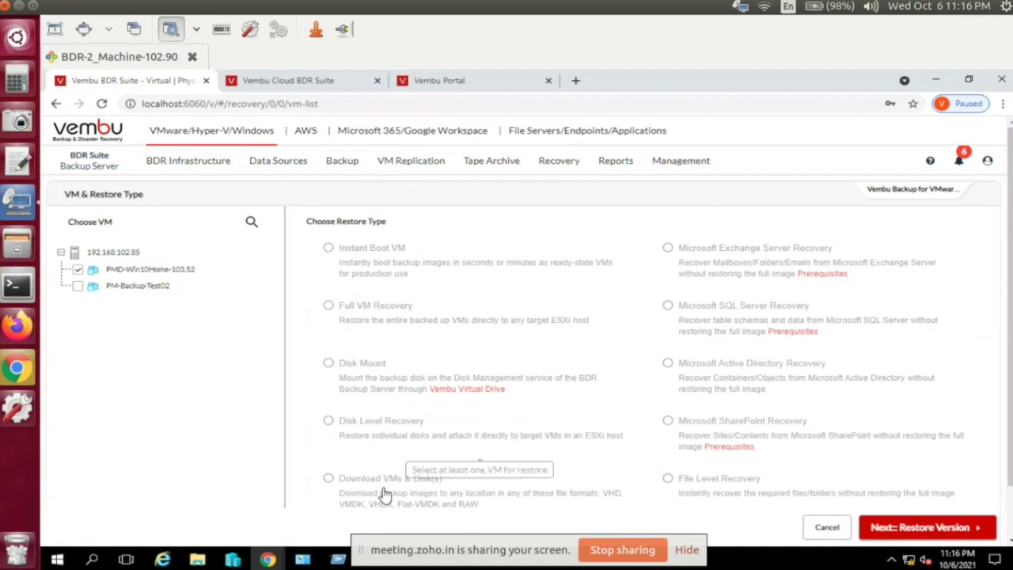
click(826, 527)
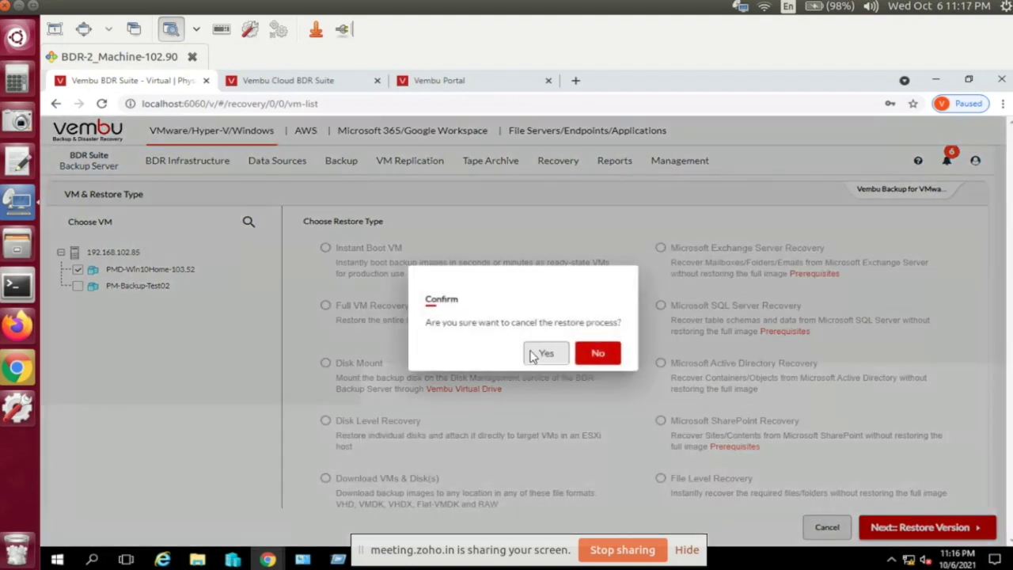
click(541, 350)
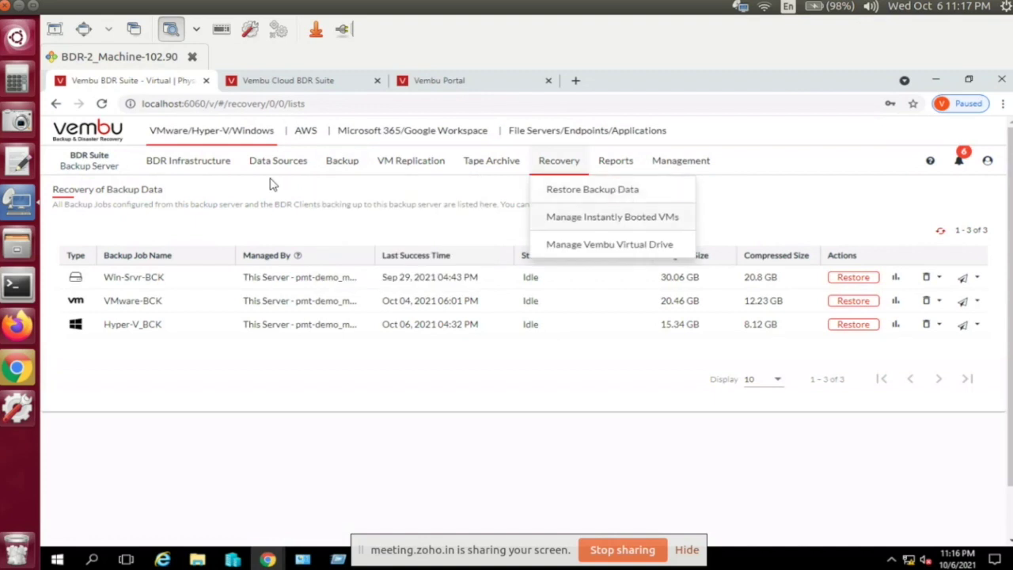
Step: Bring up the Reports > Backup Jobs submenu of report choices
mouse_move(261, 152)
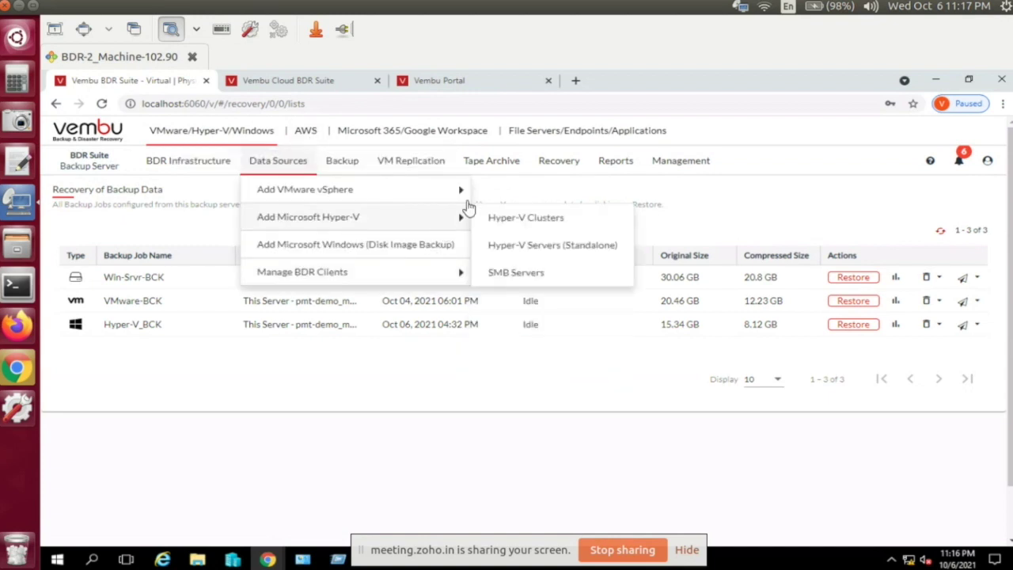
mouse_move(463, 190)
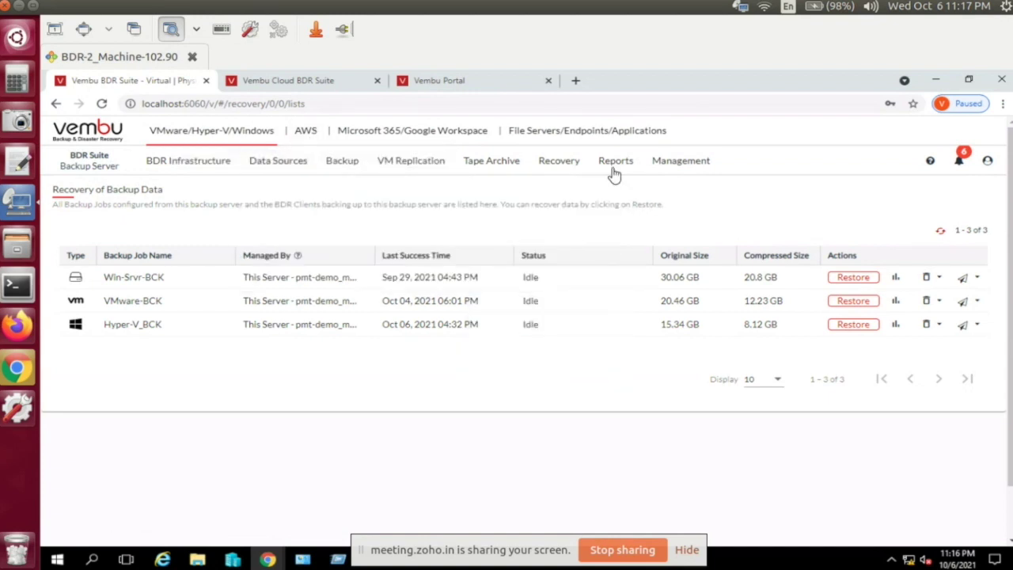
mouse_move(614, 167)
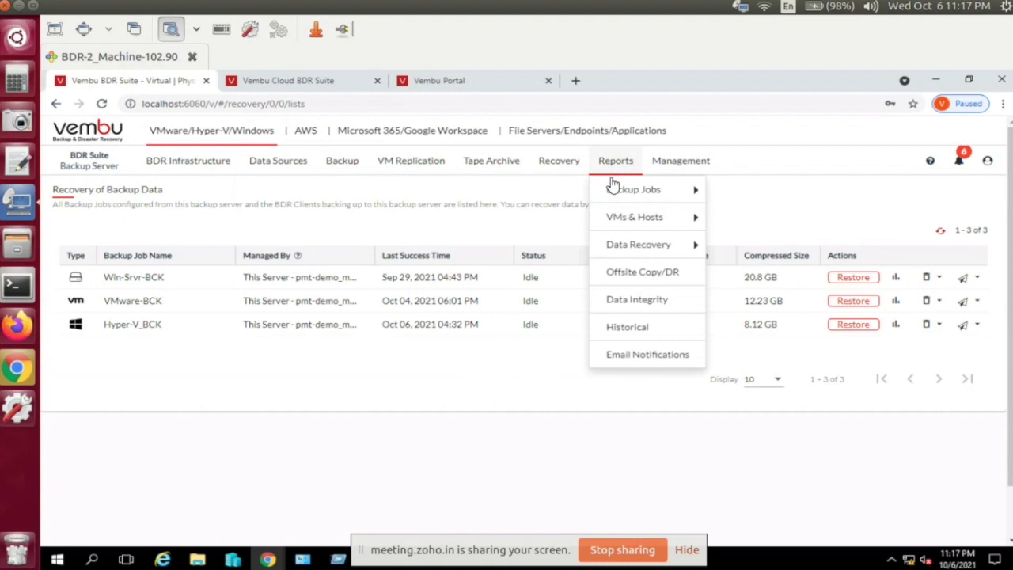
mouse_move(613, 193)
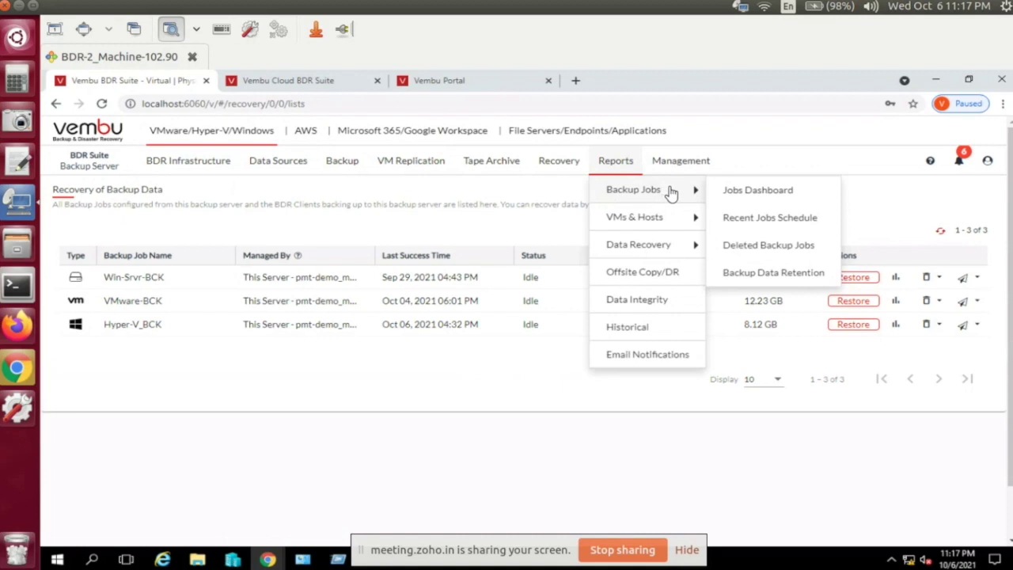
Step: Open the Recent Jobs Schedule report and scroll through the backup job cards
click(733, 228)
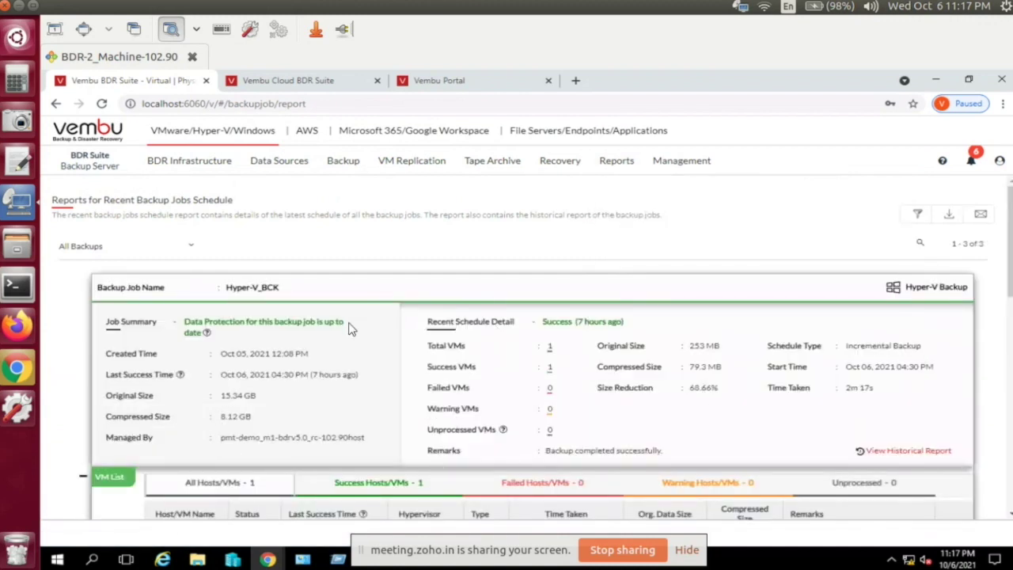
scroll(351, 329, down, 1)
scroll(351, 329, up, 1)
scroll(677, 285, down, 3)
scroll(671, 290, up, 2)
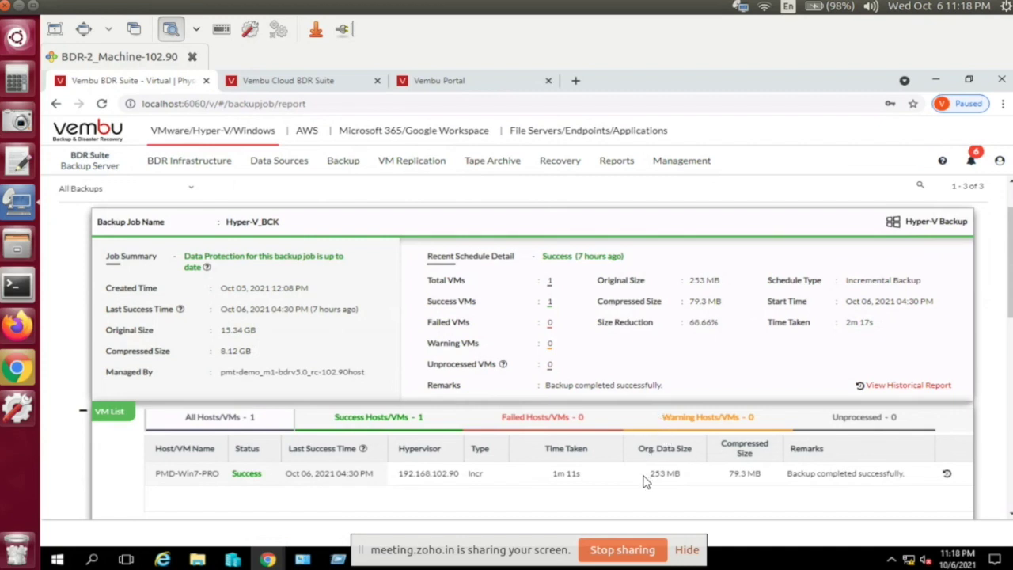
scroll(643, 479, down, 1)
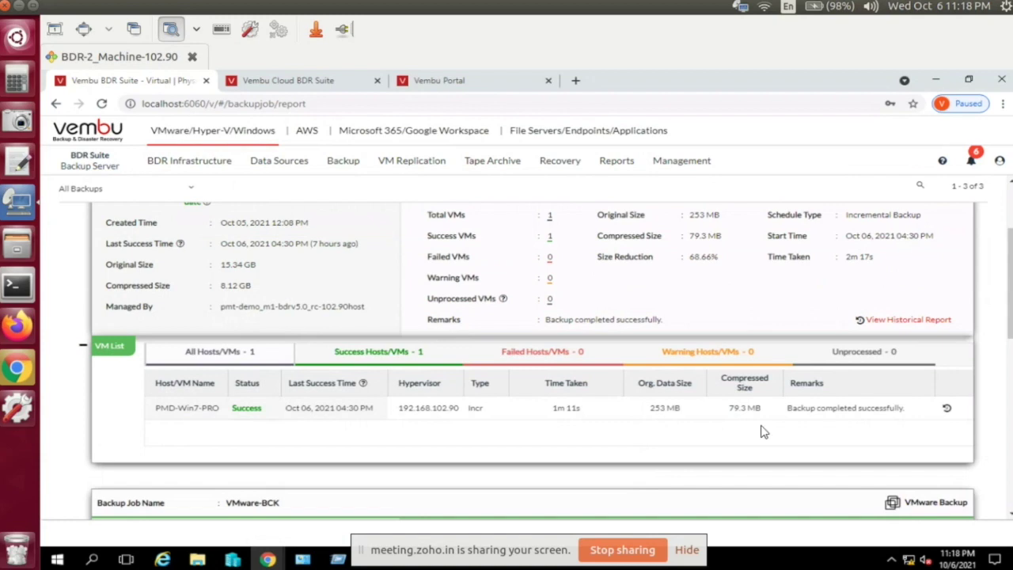
scroll(764, 437, down, 4)
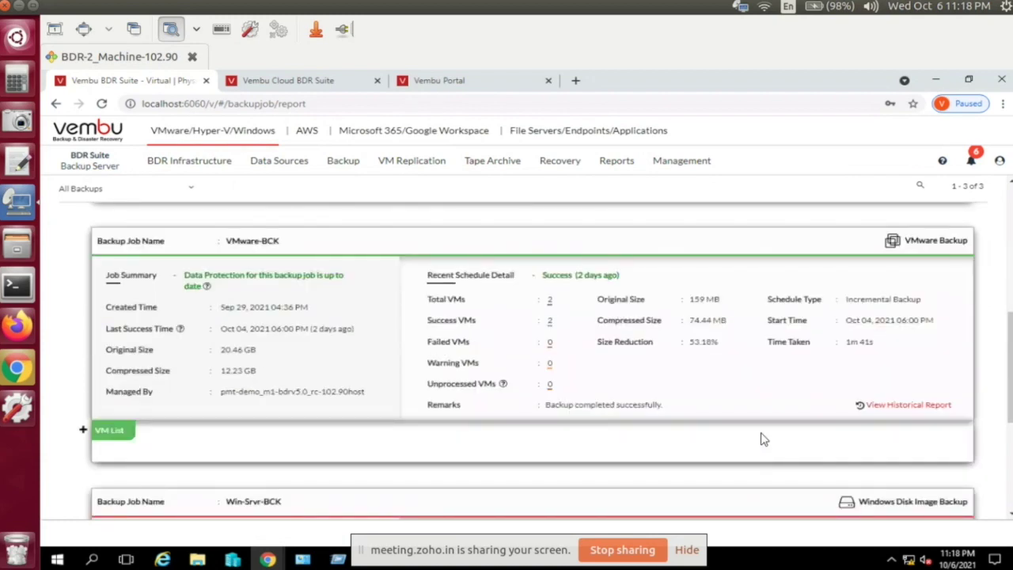
scroll(764, 439, down, 3)
scroll(757, 442, down, 1)
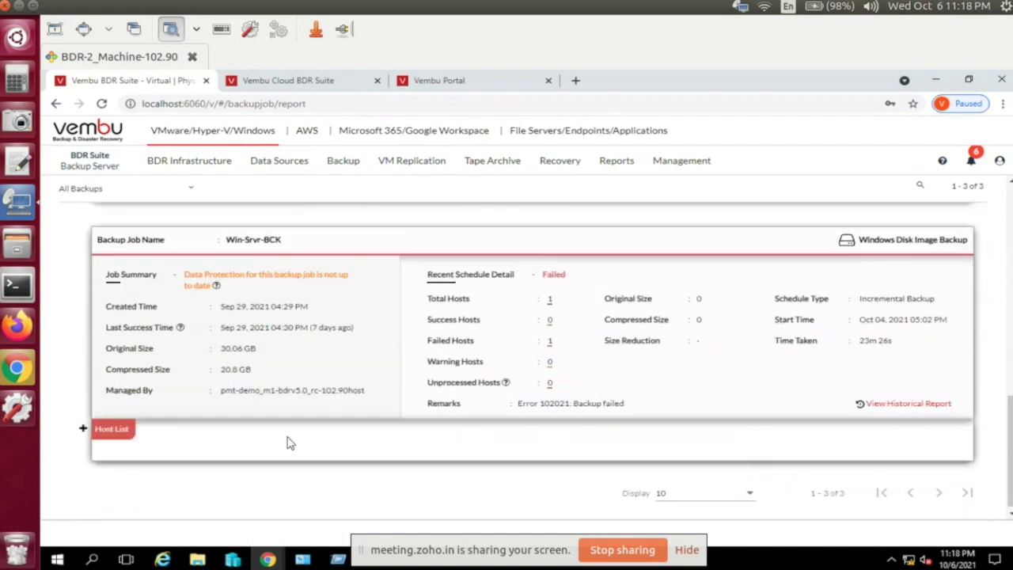
Step: Expand Win-Srvr-BCK's host list, showing 192.168.108.254 failed with Error 103015
click(106, 431)
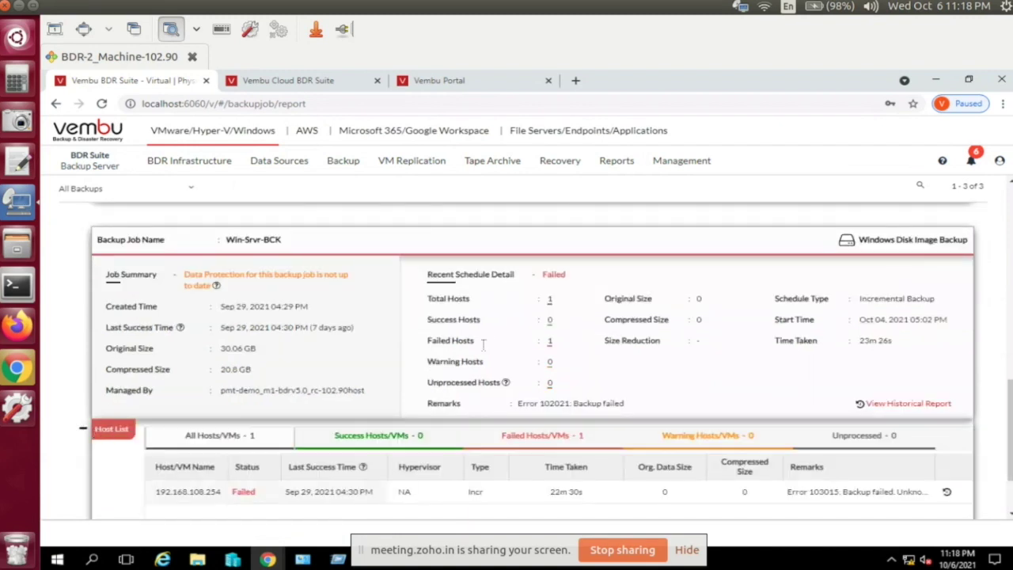
scroll(493, 342, down, 1)
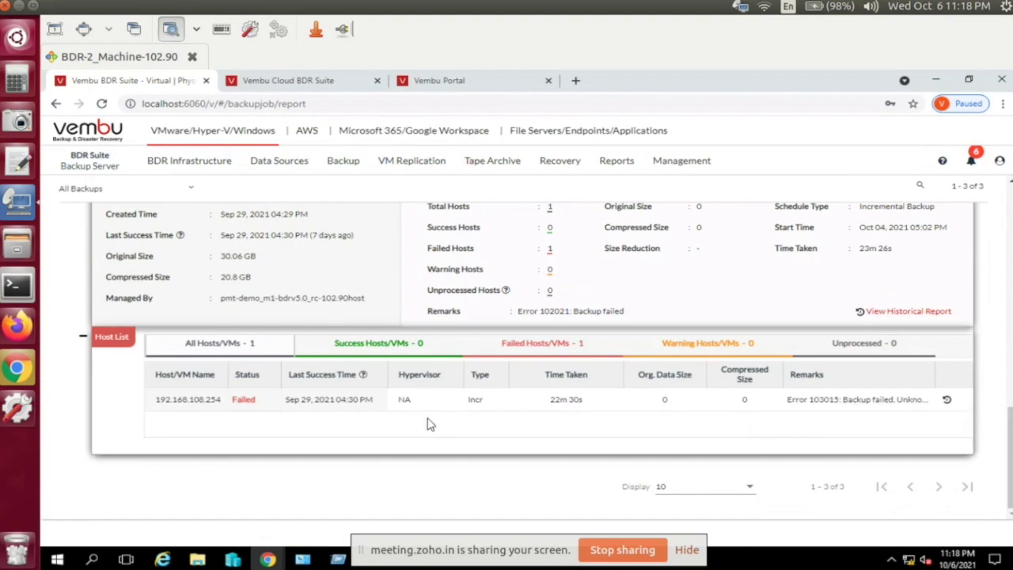
scroll(428, 424, up, 10)
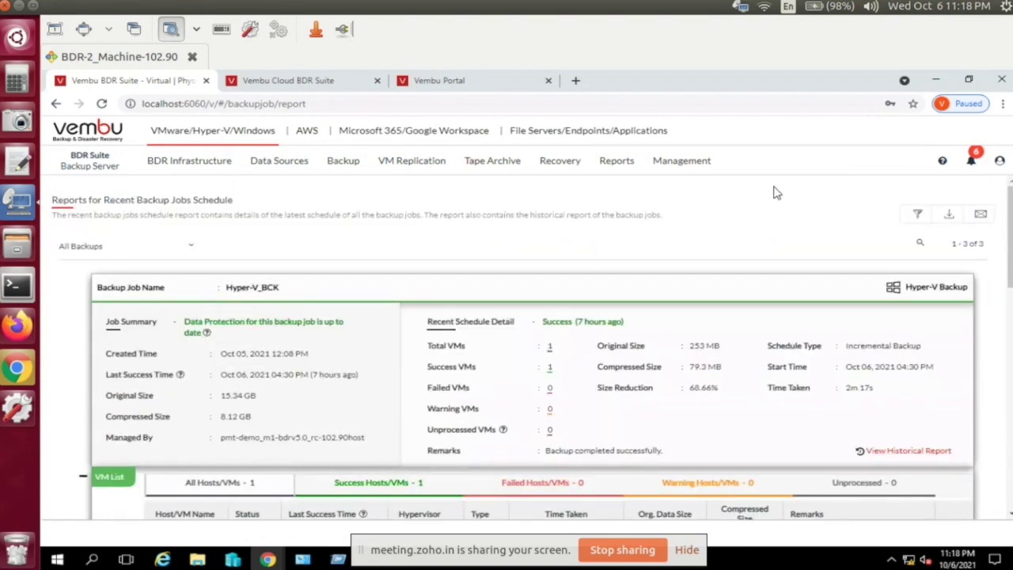
Step: Open the Backup Data Retention report listing two successful VMware-BCK runs
click(638, 169)
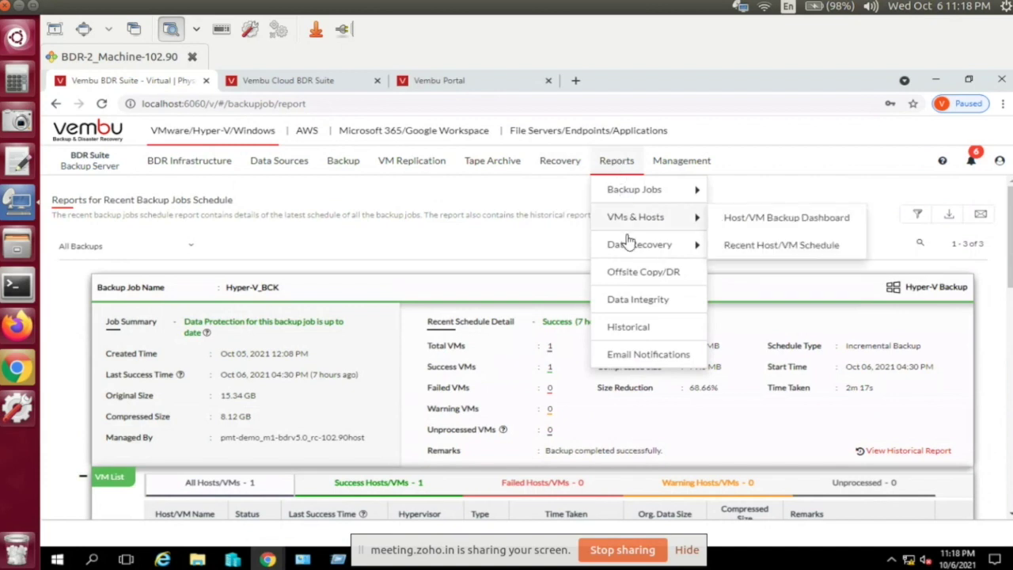
mouse_move(643, 191)
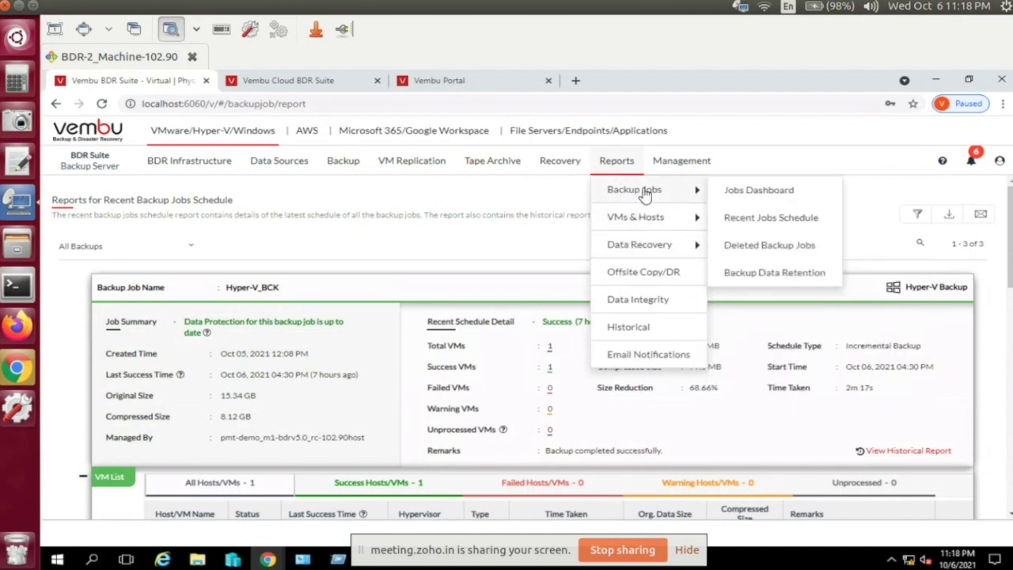
click(745, 273)
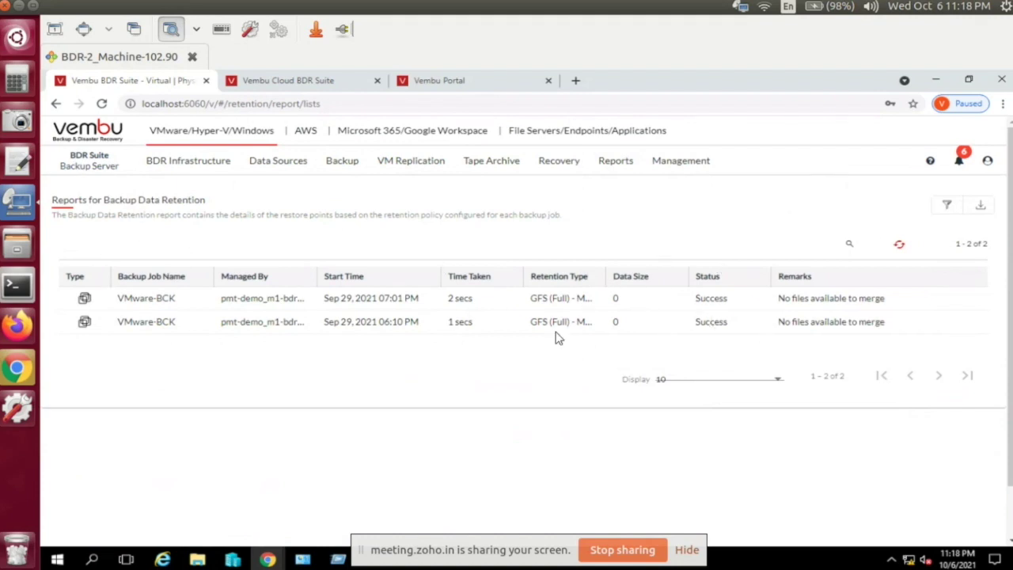
mouse_move(618, 171)
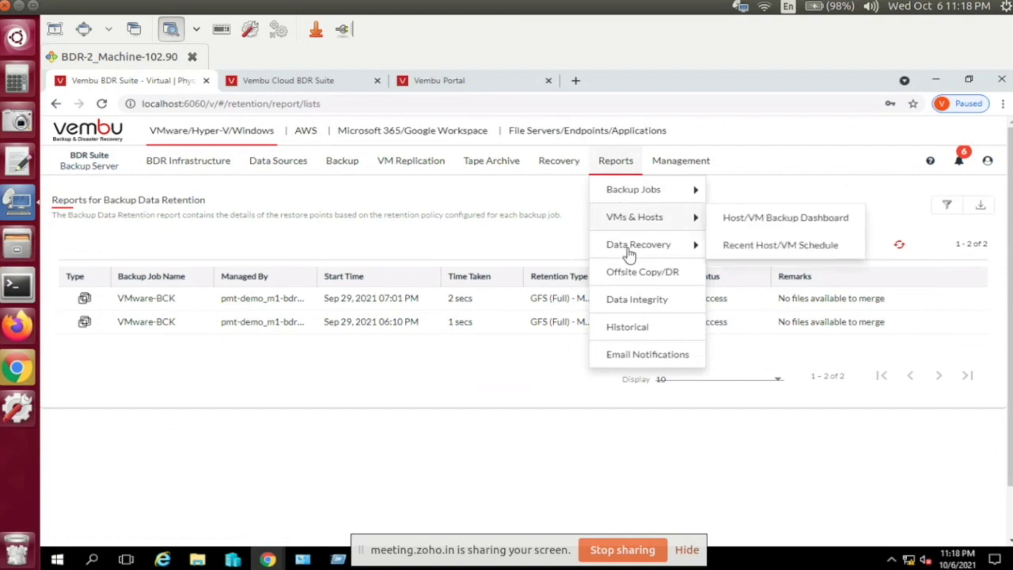
mouse_move(629, 256)
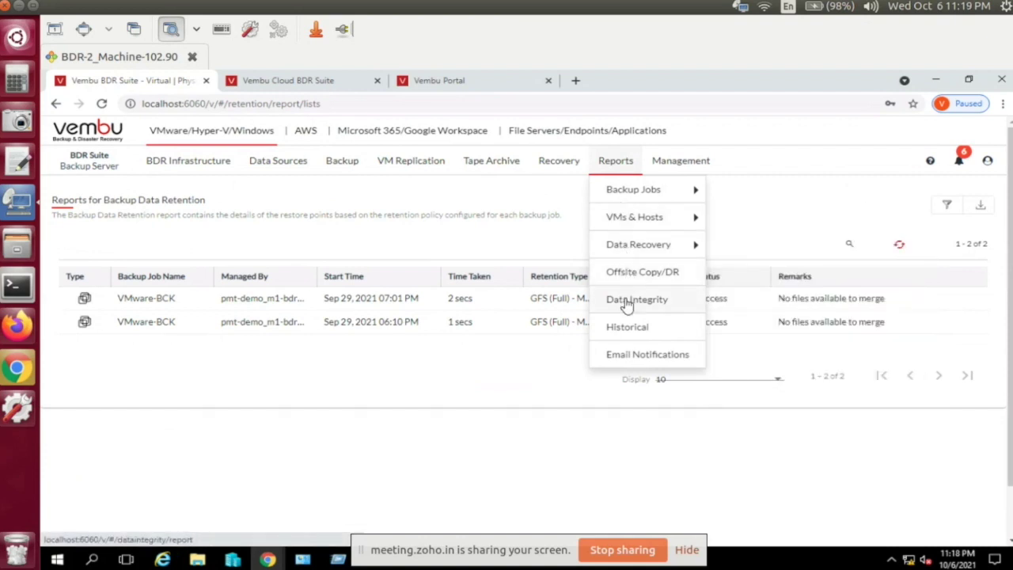
Step: Open the Data Integrity report and preview, then close, PMD-Win7-PRO's boot screenshot
click(627, 298)
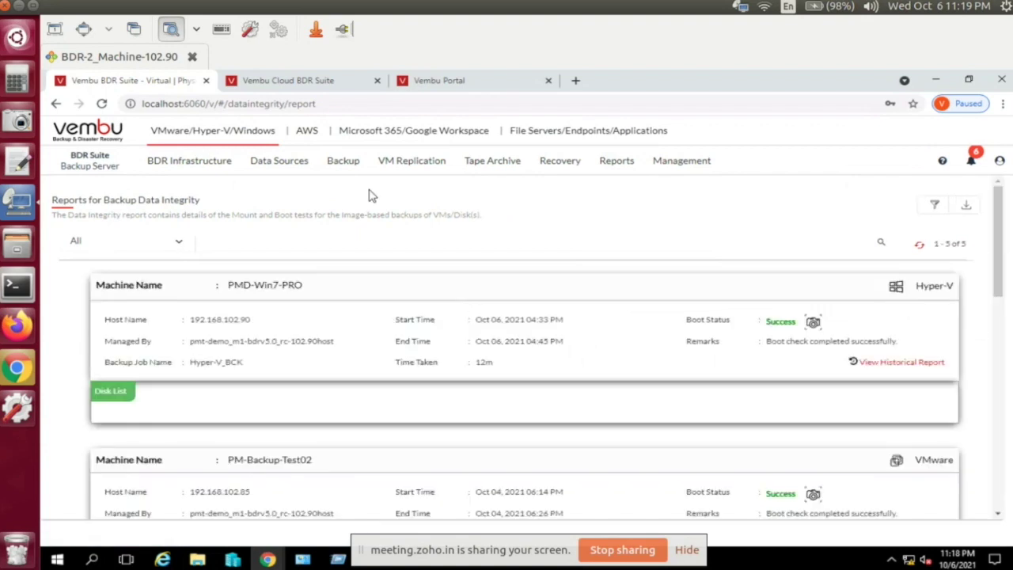
click(343, 168)
mouse_move(371, 247)
click(813, 324)
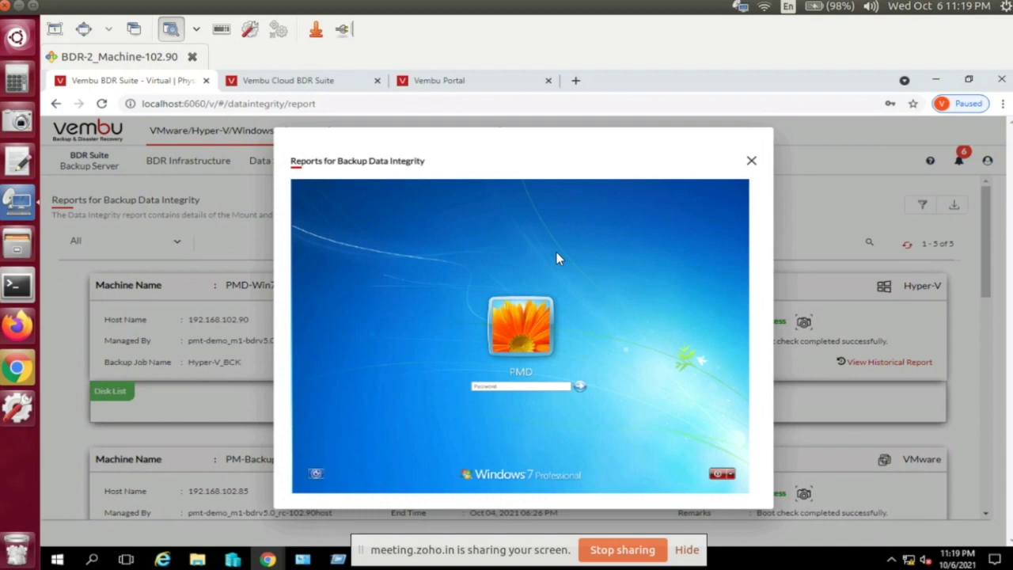
click(751, 162)
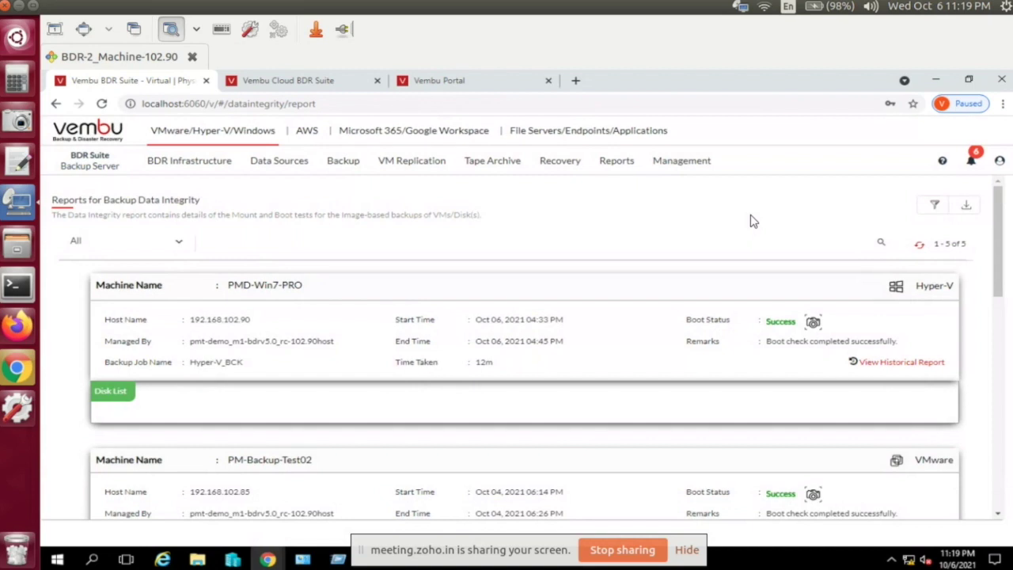
mouse_move(689, 164)
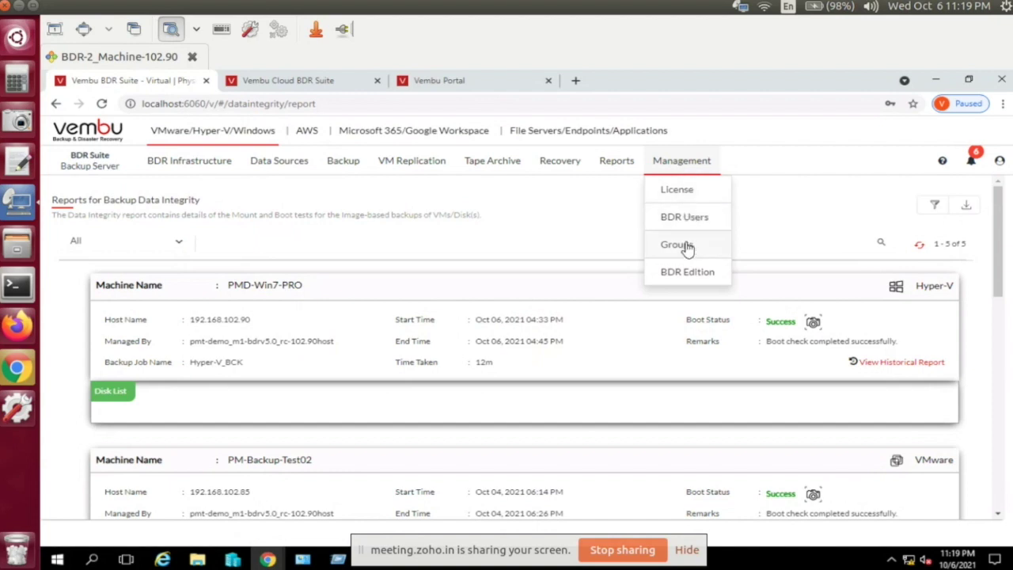
Step: From the Groups list, preview and cancel Create Group, then open PMTeam's edit wizard at Web Access
click(682, 250)
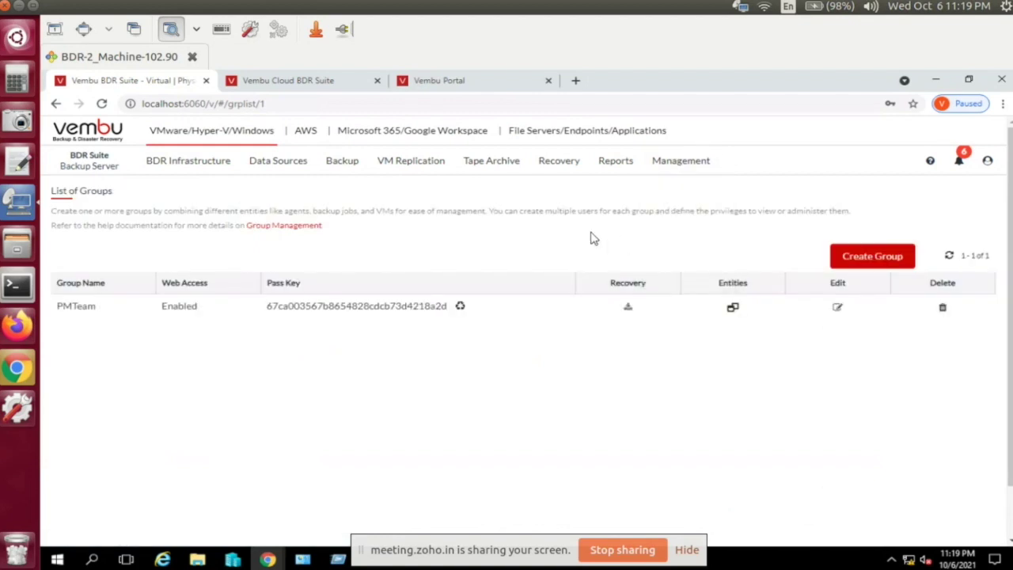
click(861, 261)
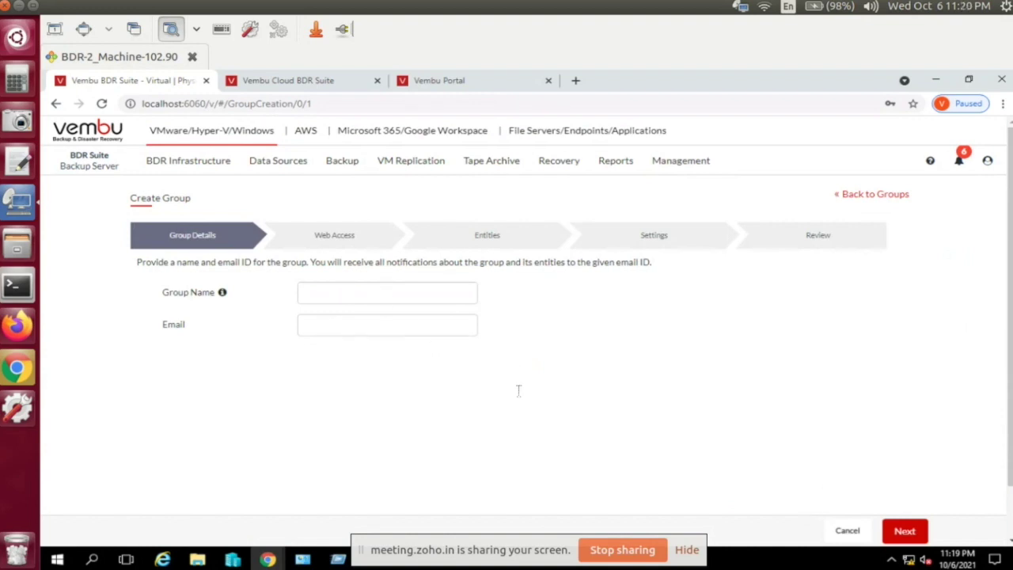
click(846, 533)
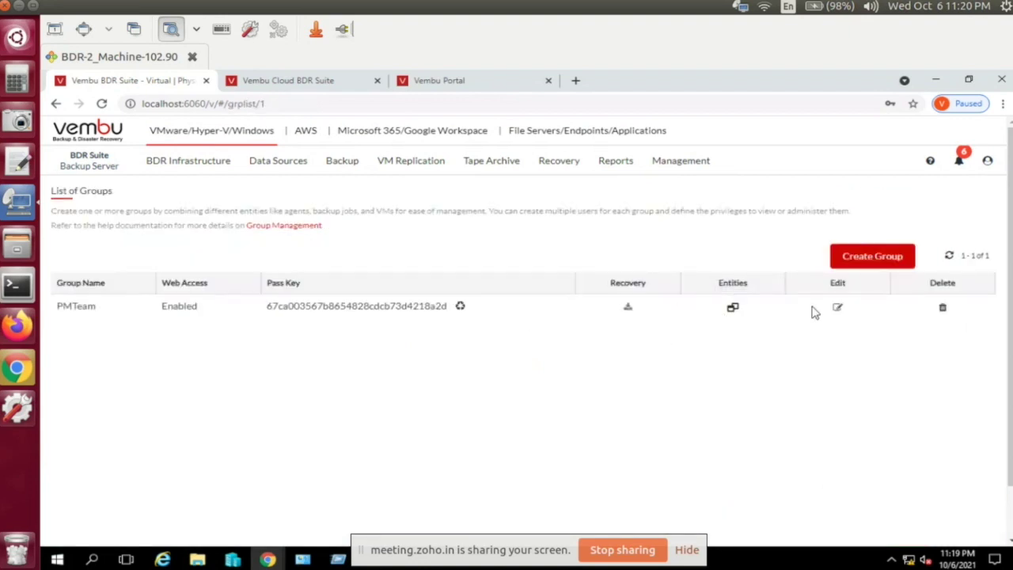
click(839, 308)
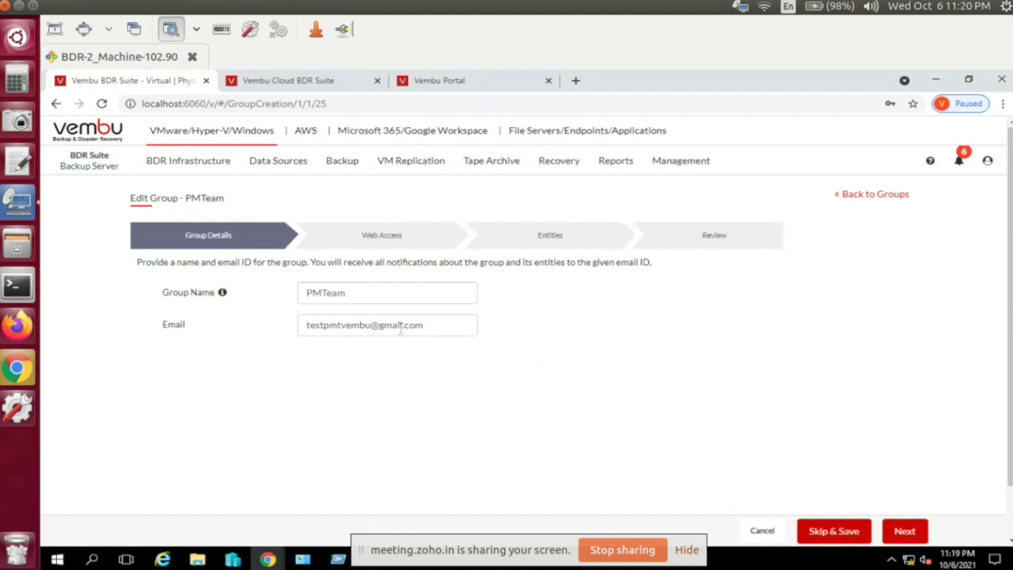
click(904, 530)
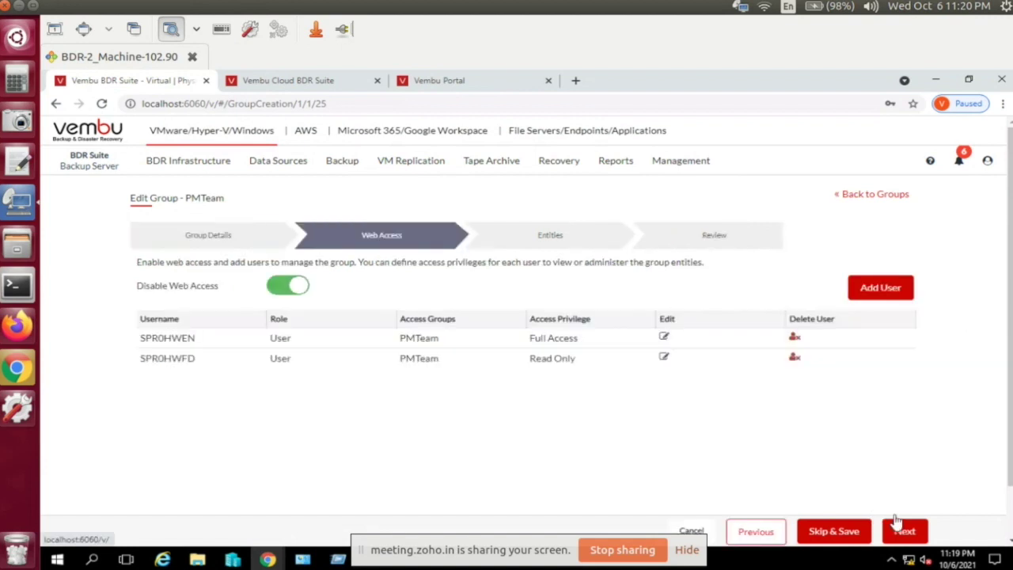
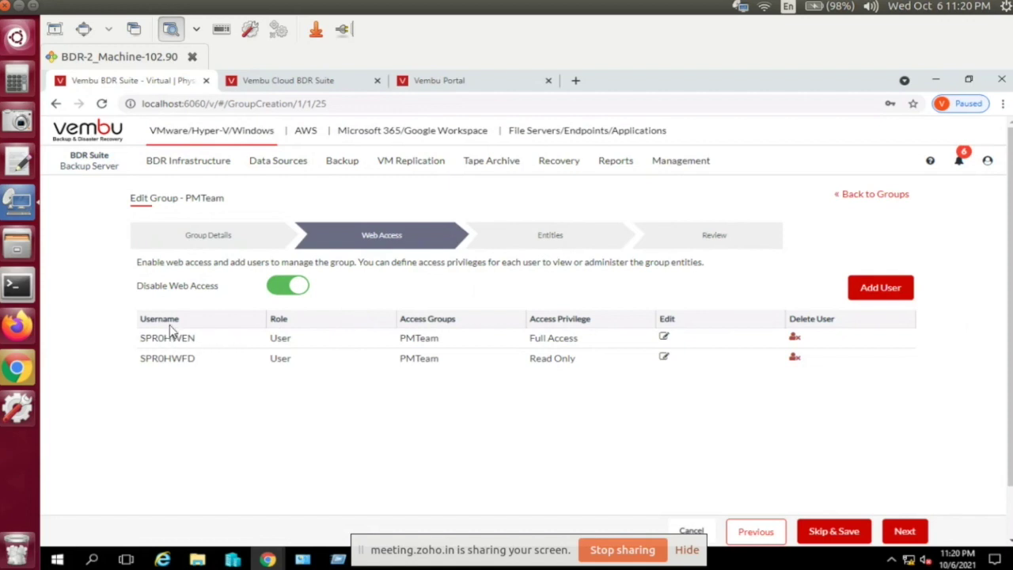
Step: Step through Entities and Review, then save the PMTeam group edits and confirm with OK
click(906, 531)
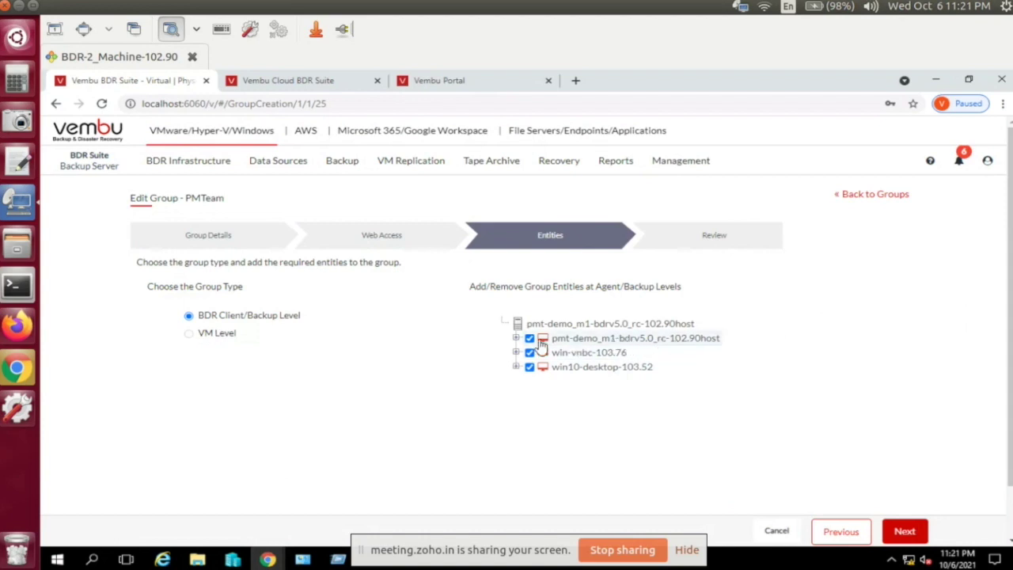
click(516, 338)
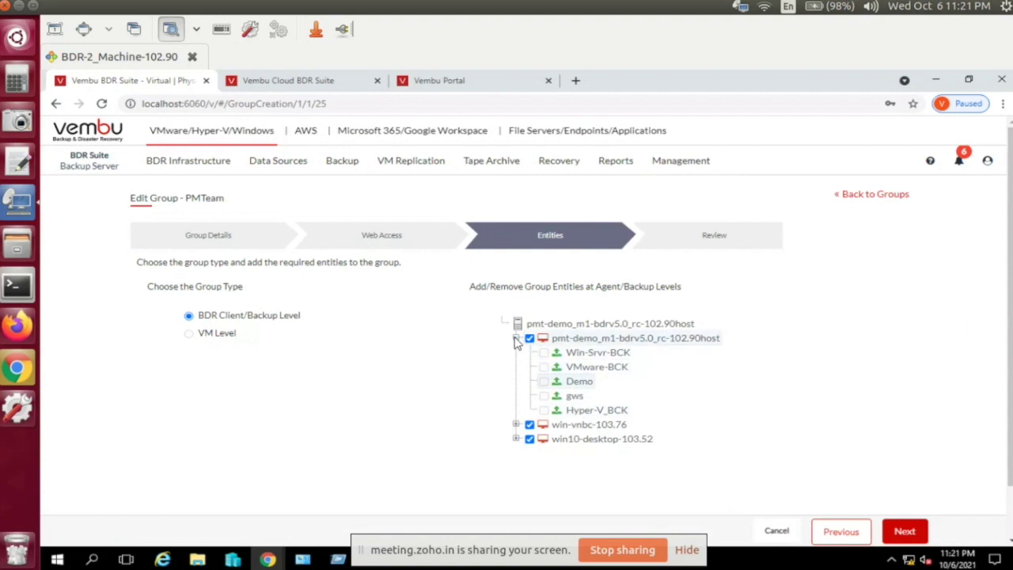
click(515, 339)
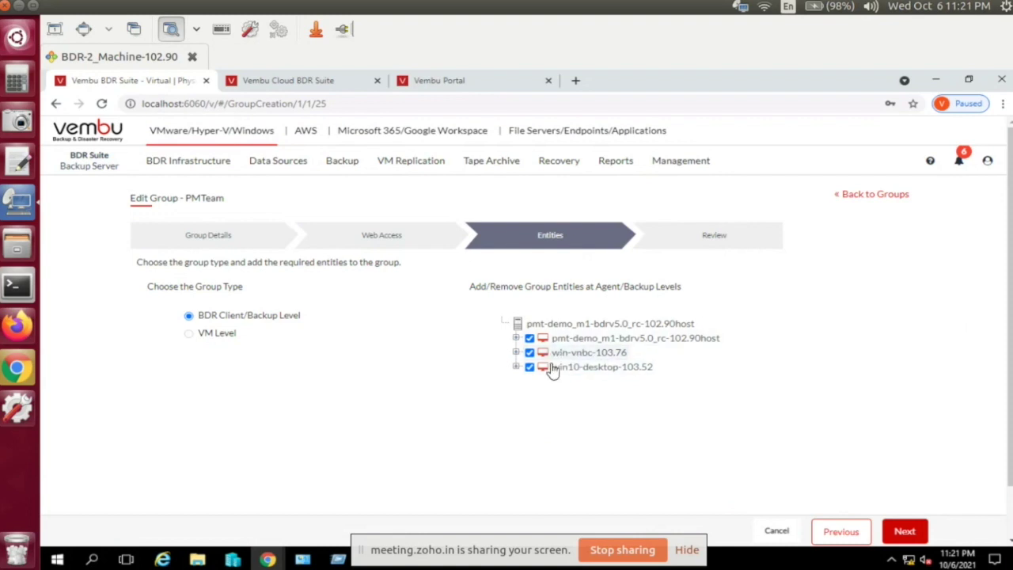
click(904, 532)
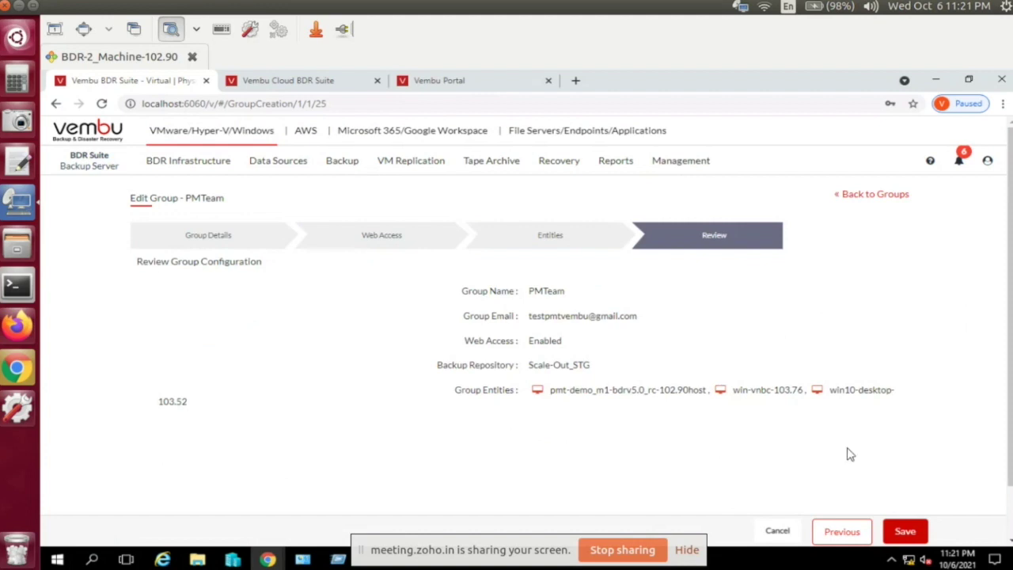
click(904, 535)
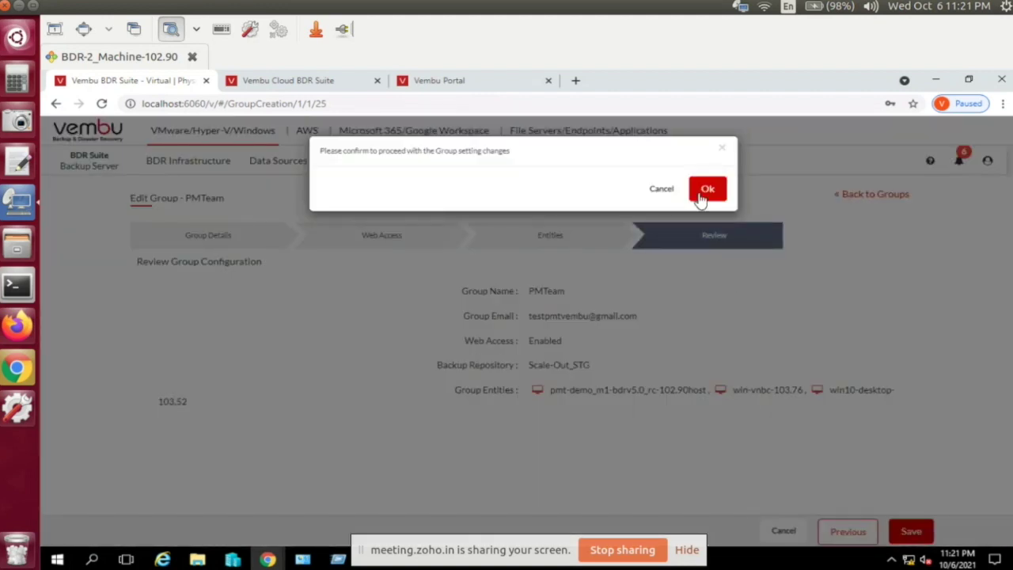
click(706, 189)
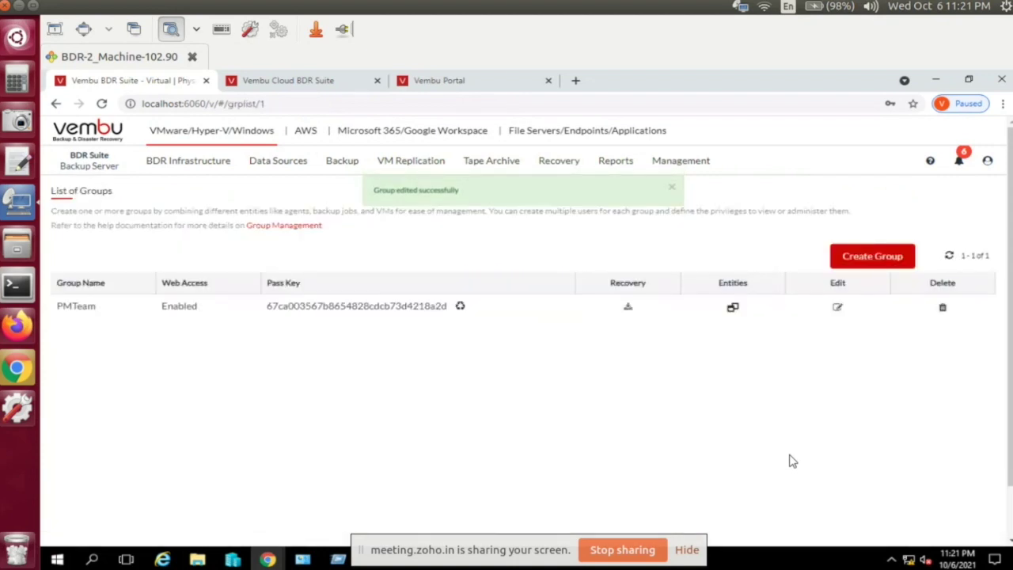
Step: Dismiss the success notice and go to Management > BDR Users to see the three users
click(672, 187)
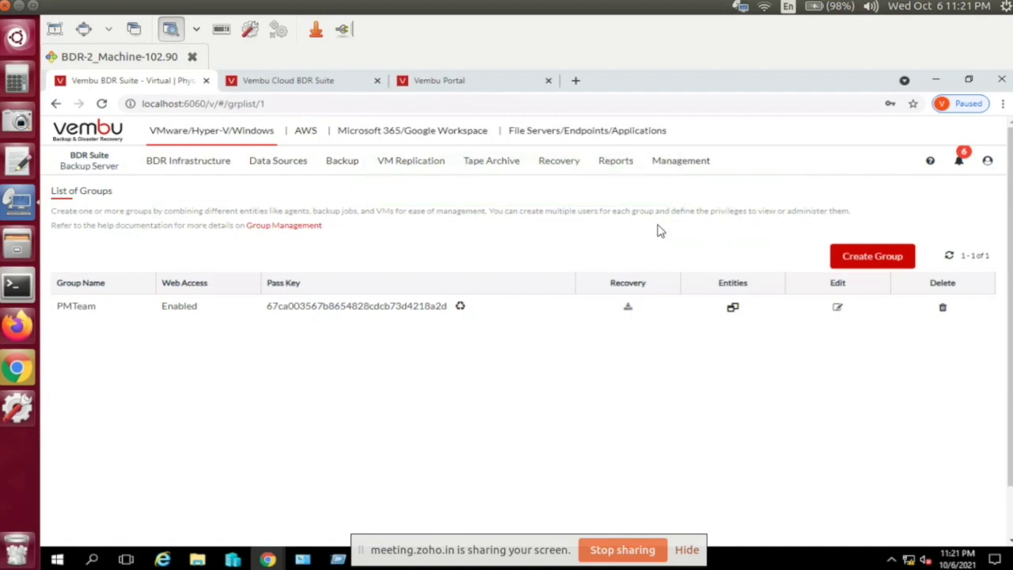
click(674, 166)
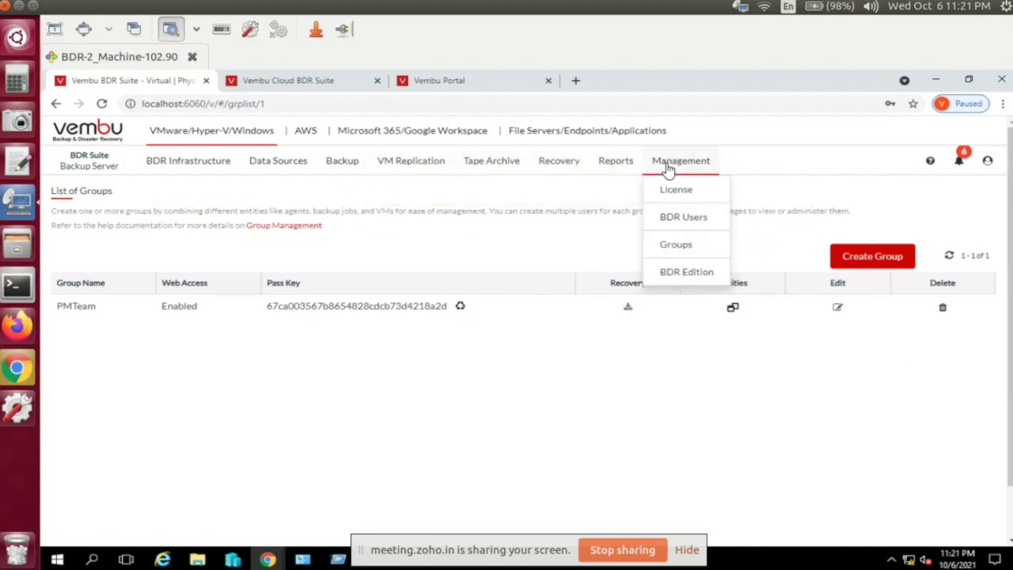
click(687, 219)
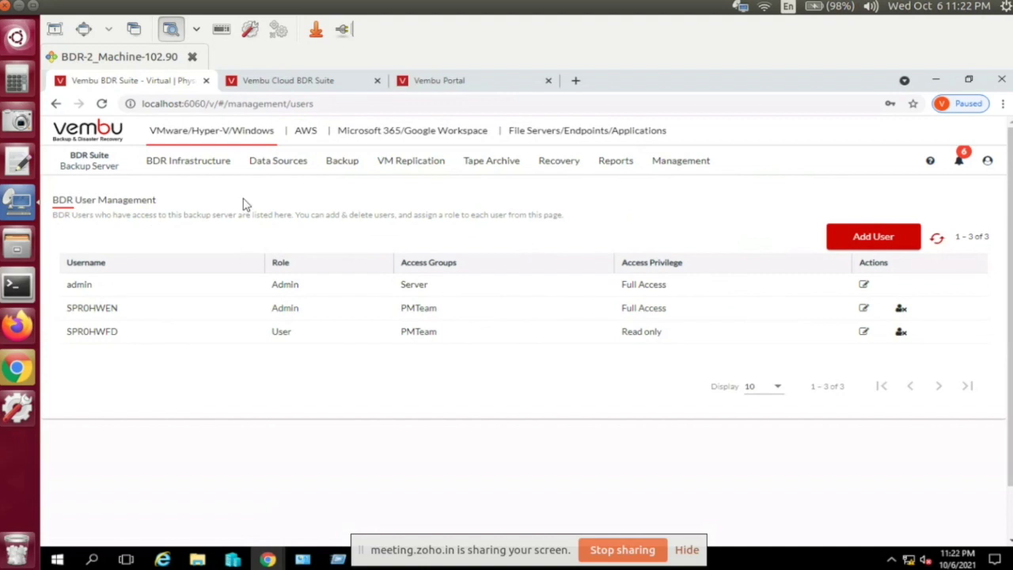
mouse_move(168, 176)
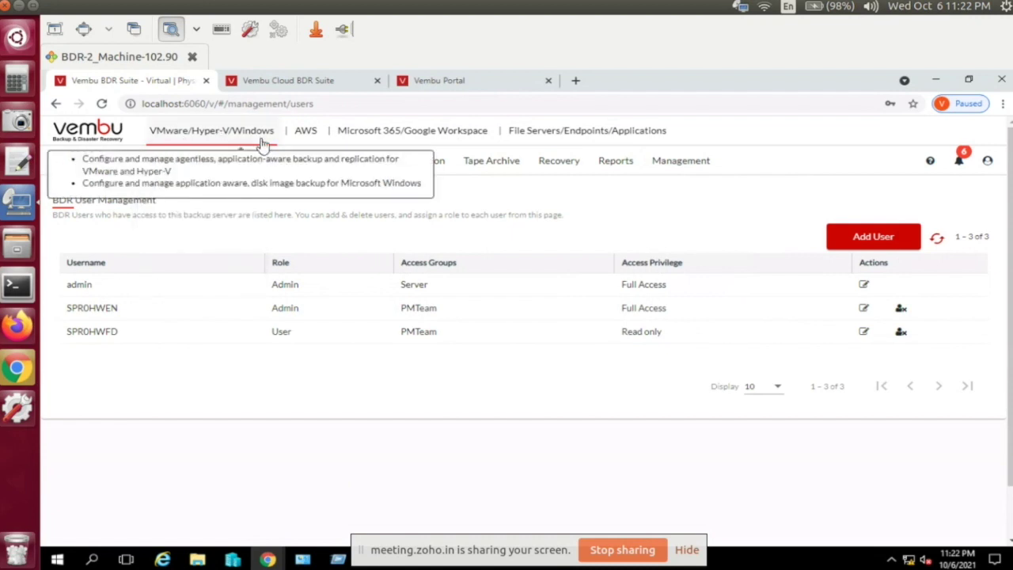
Step: Switch to the AWS tab and open Backup > Configure Backup
click(303, 133)
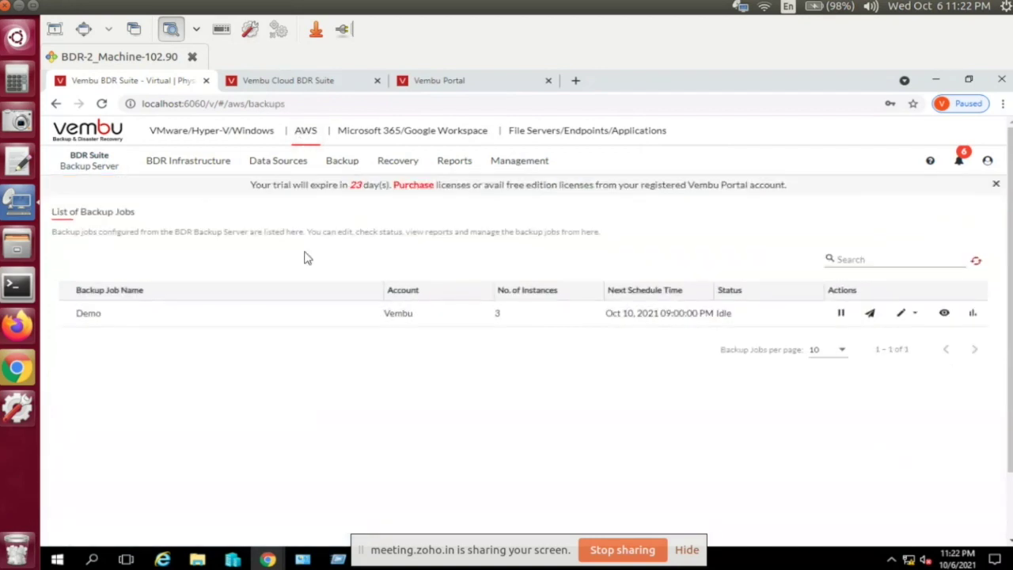
mouse_move(287, 169)
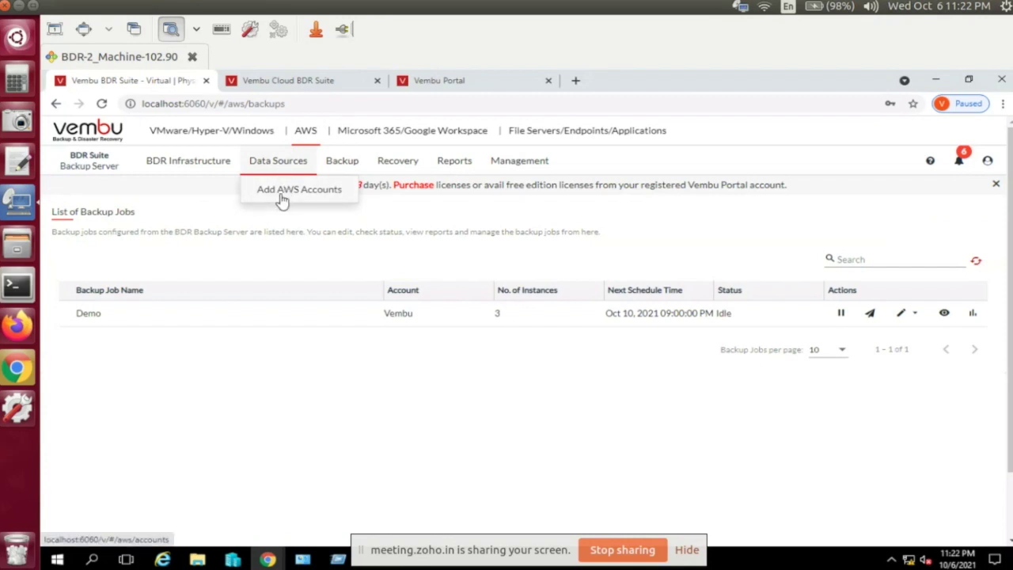
mouse_move(345, 173)
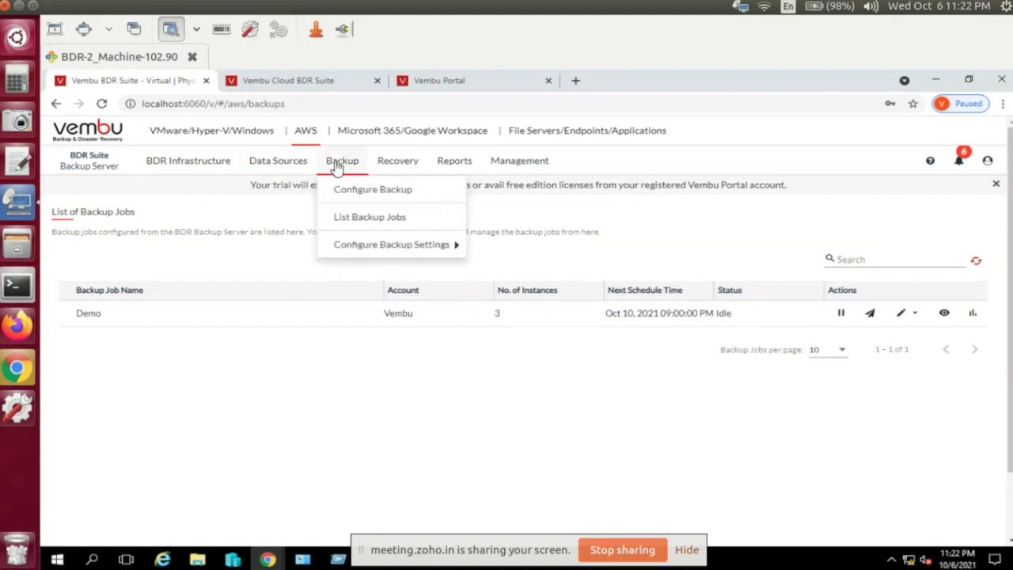
click(350, 190)
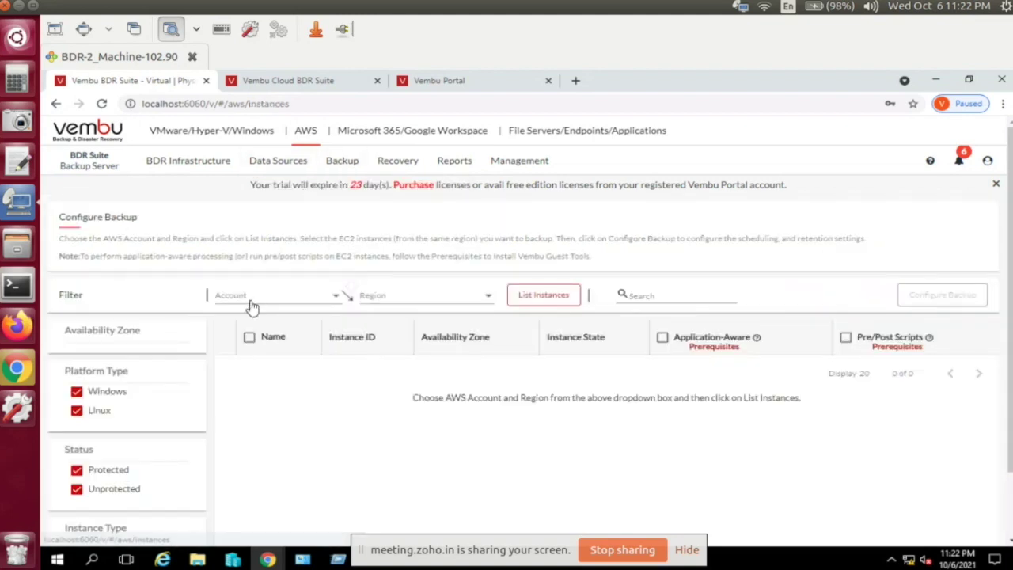
Step: Select Asia Pacific (Sydney) as the AWS region
scroll(413, 378, down, 1)
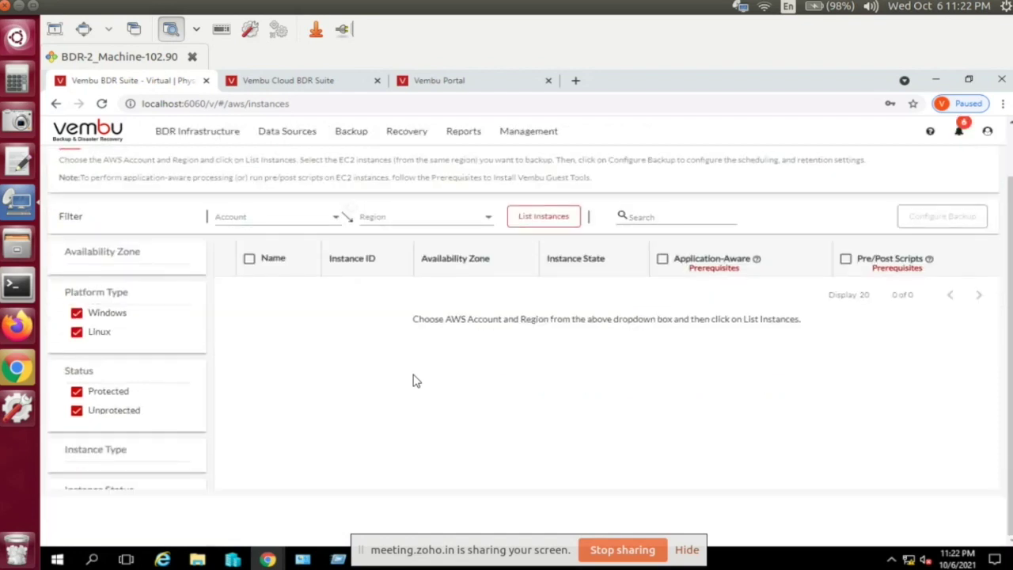
scroll(414, 375, up, 1)
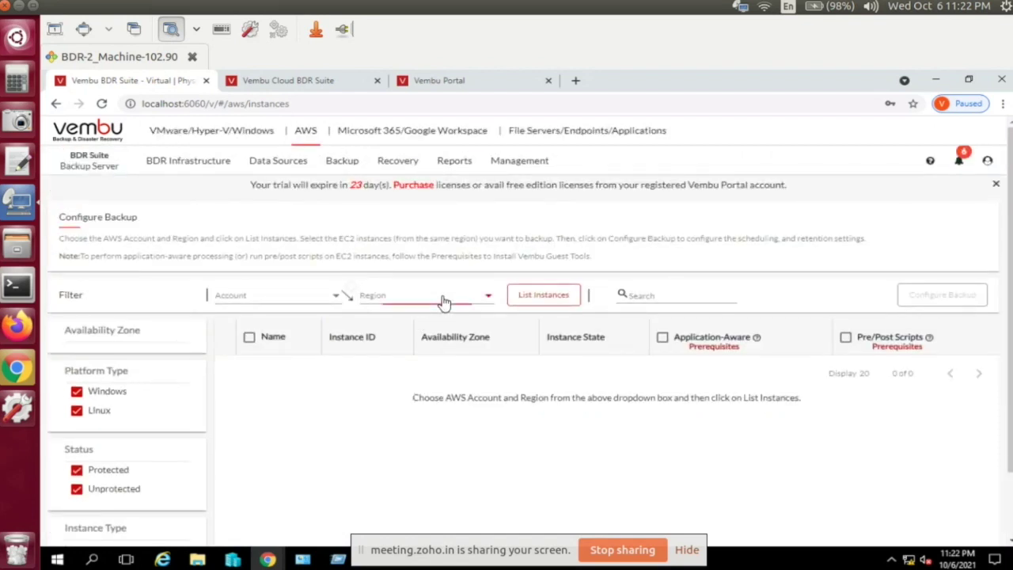
click(445, 301)
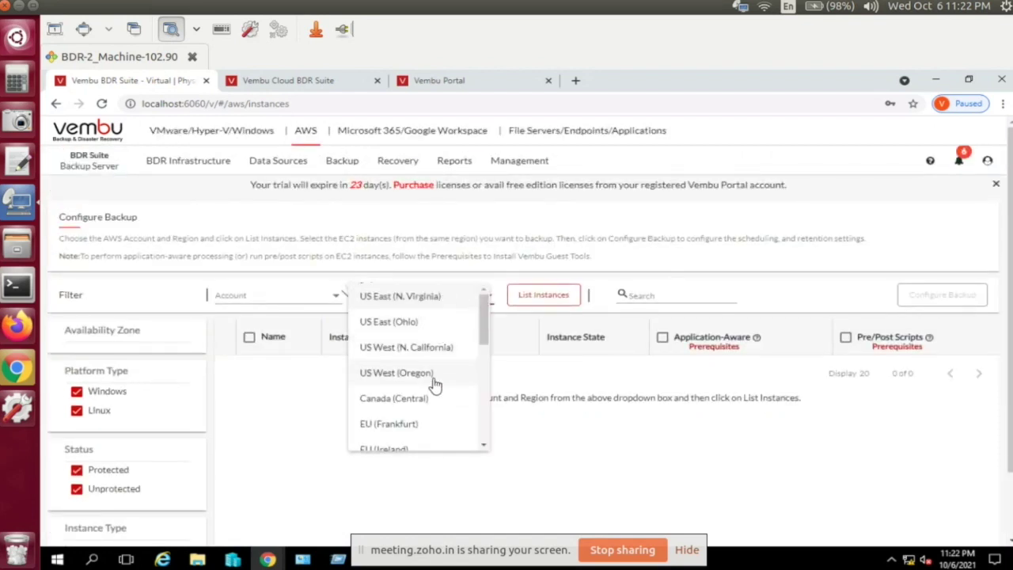
scroll(433, 400, down, 5)
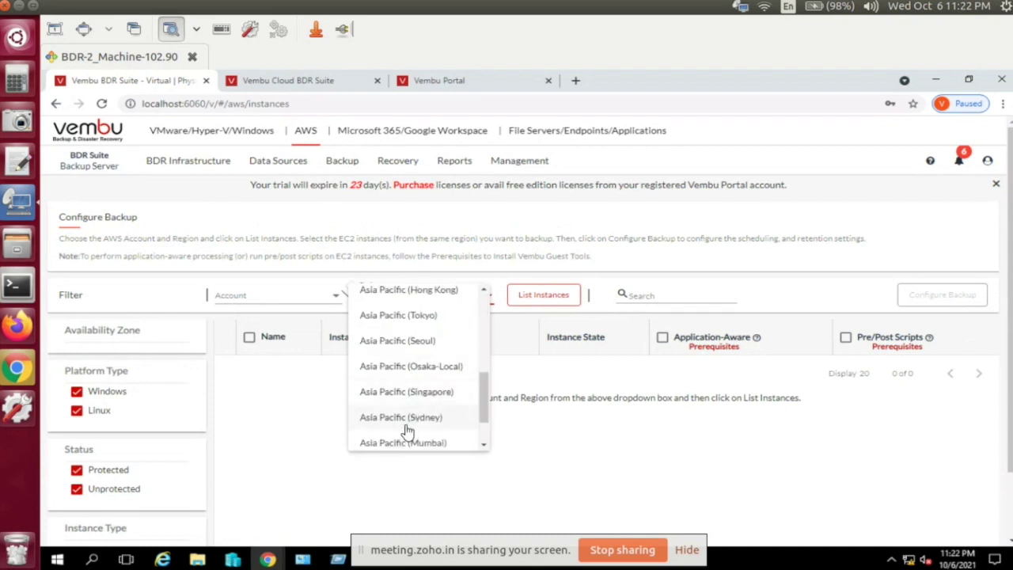
click(399, 420)
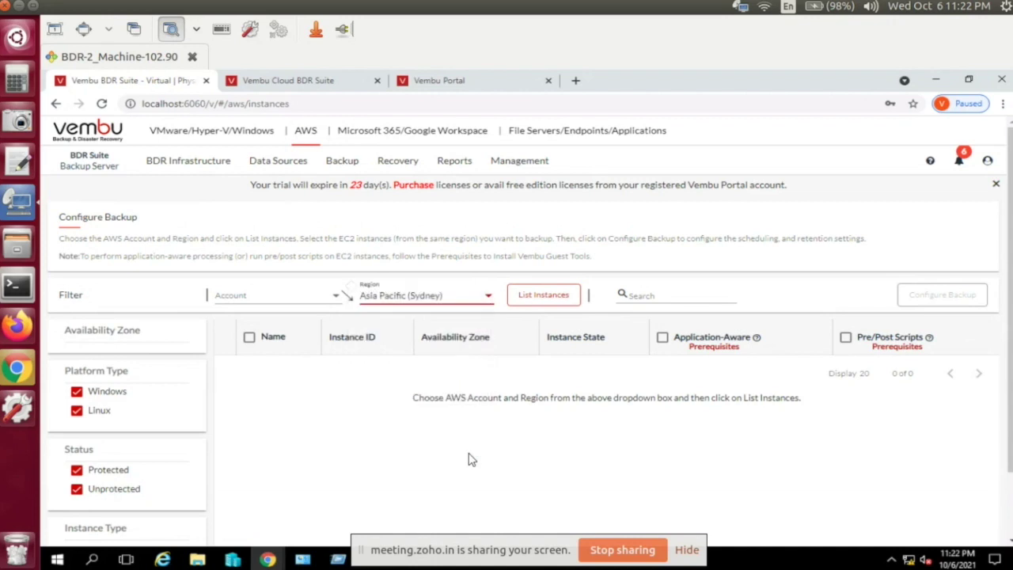
click(531, 304)
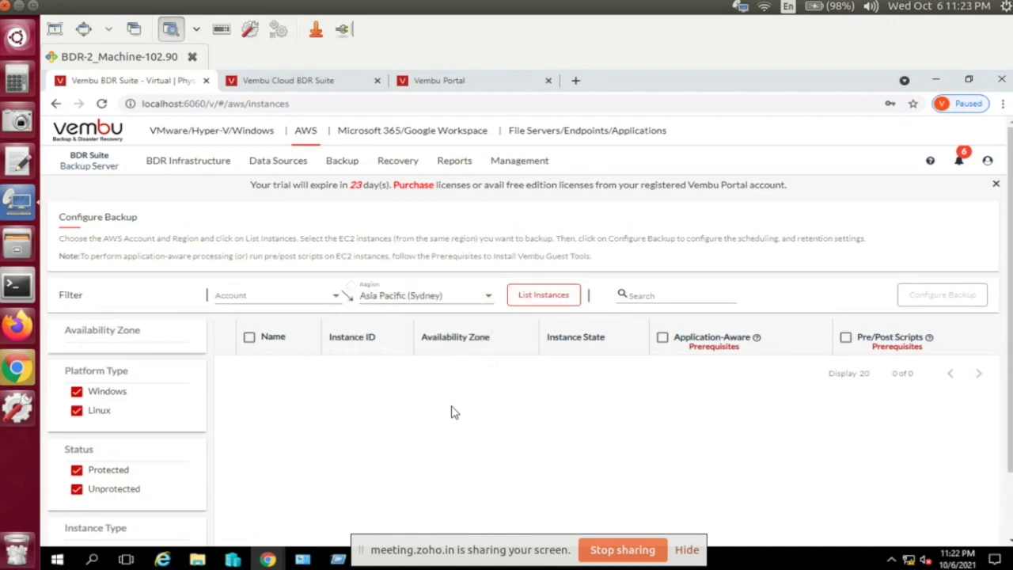
Step: Choose the Vembu account and list its Sydney EC2 instances
click(332, 301)
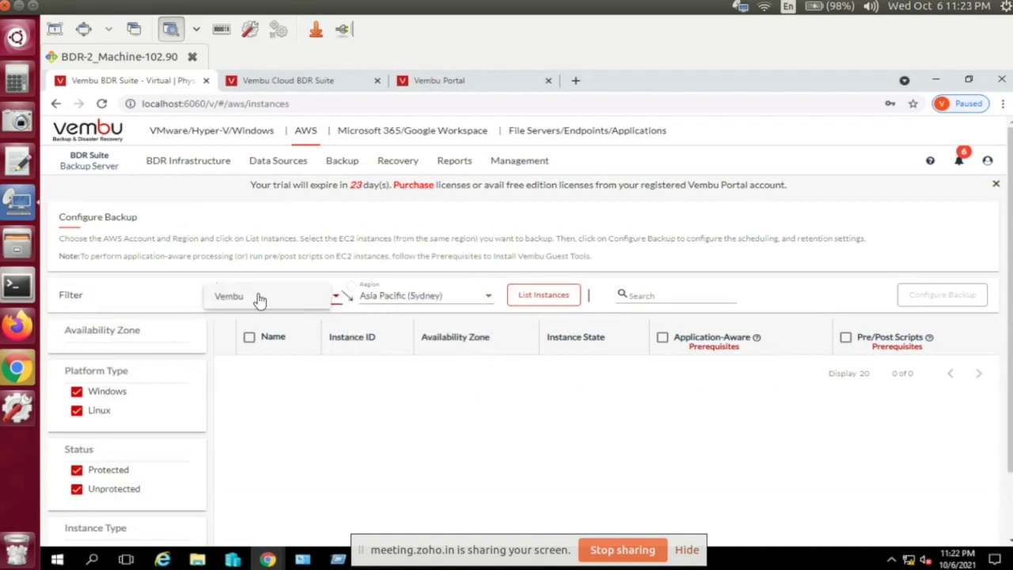
click(260, 299)
click(561, 294)
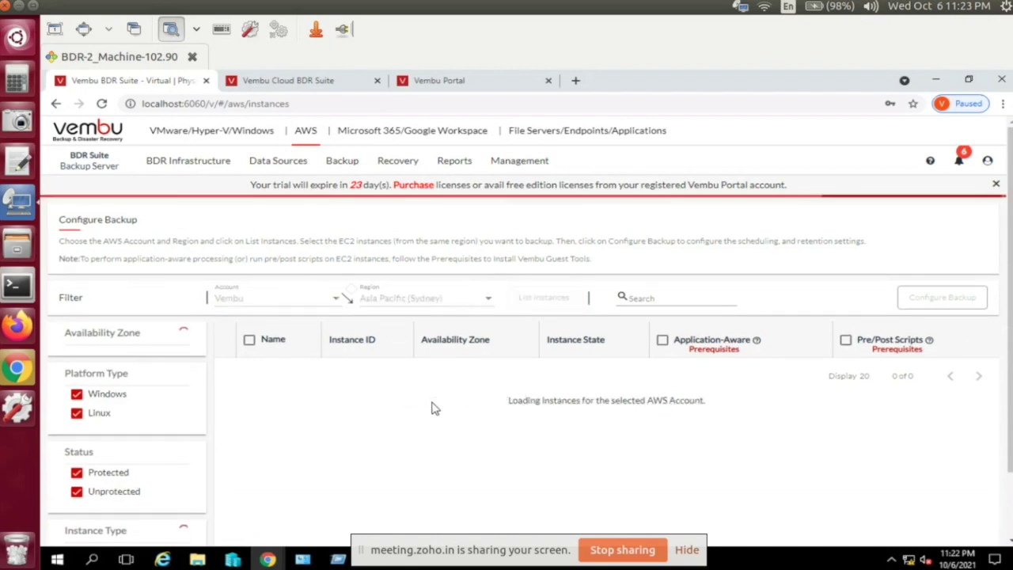
scroll(430, 386, down, 2)
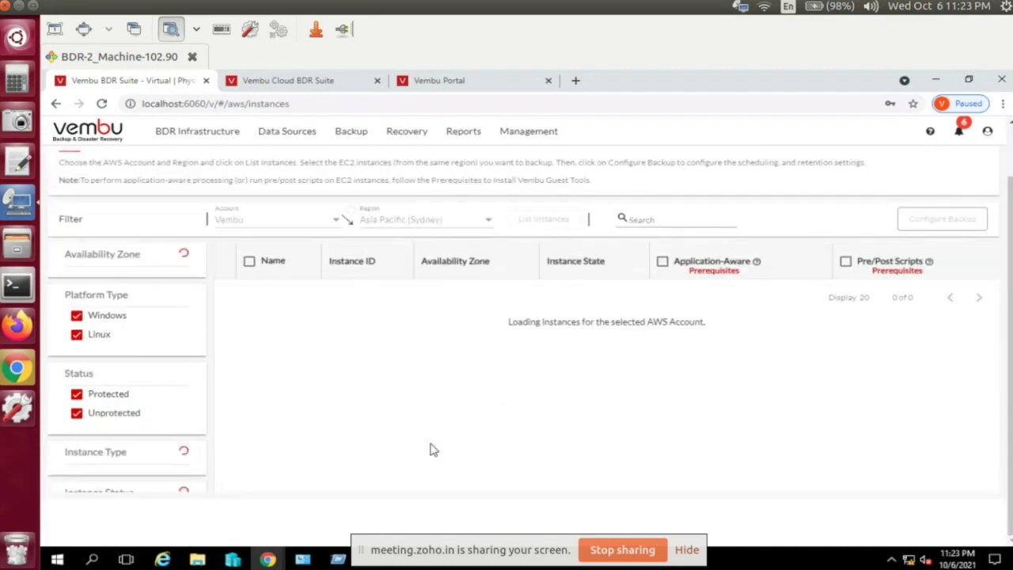
click(162, 560)
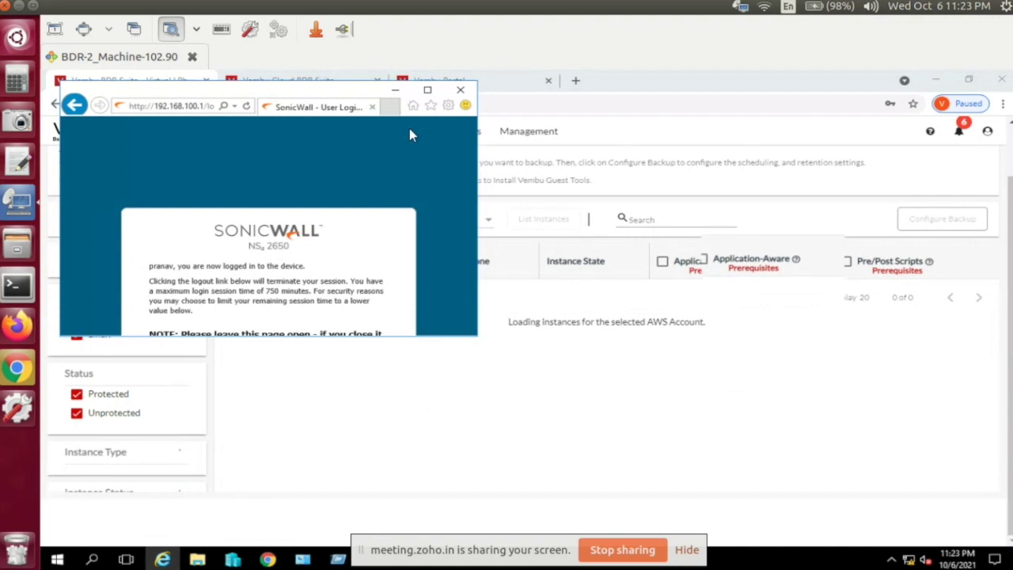
click(396, 90)
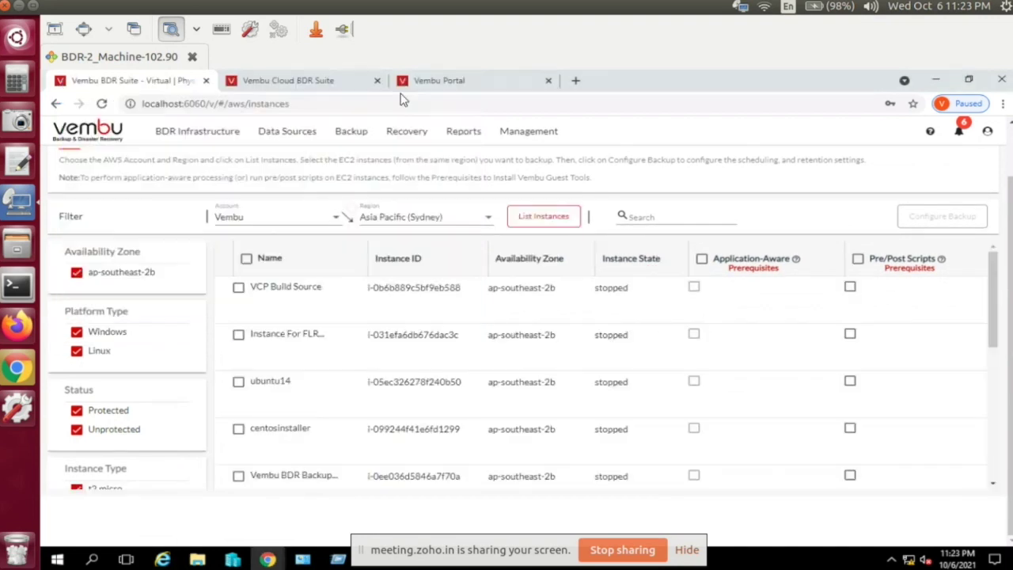
Step: Tick Vembu BDR Backup Server, centosinstaller and ubuntu14 for backup in the EC2 list
scroll(491, 412, up, 2)
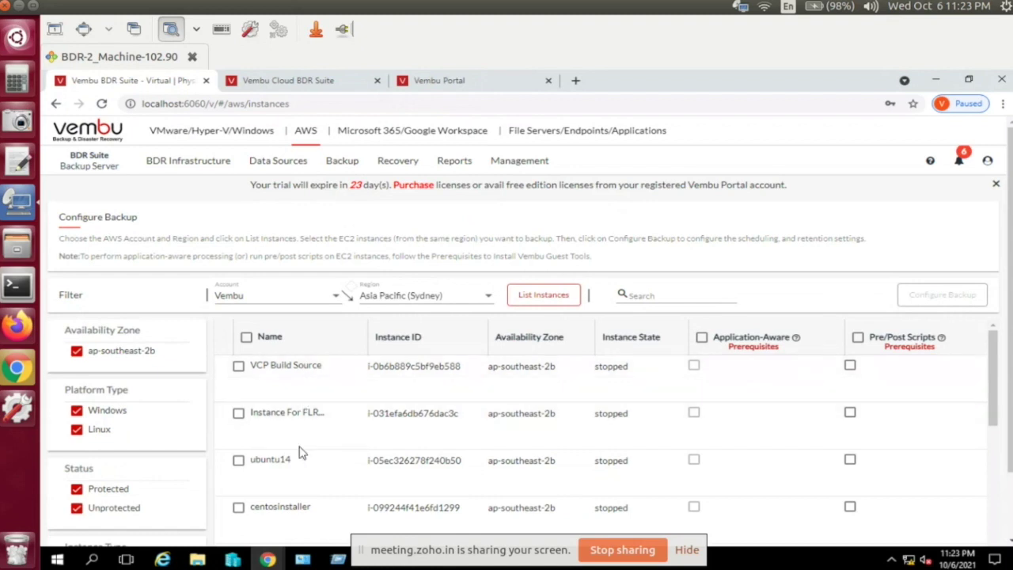
scroll(300, 451, down, 1)
scroll(299, 452, down, 2)
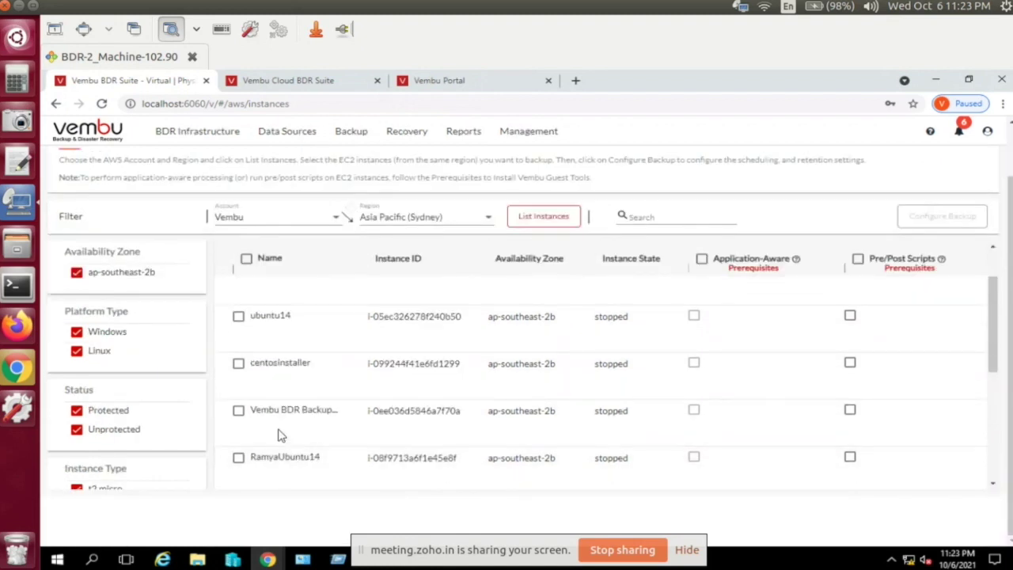
click(239, 411)
click(238, 364)
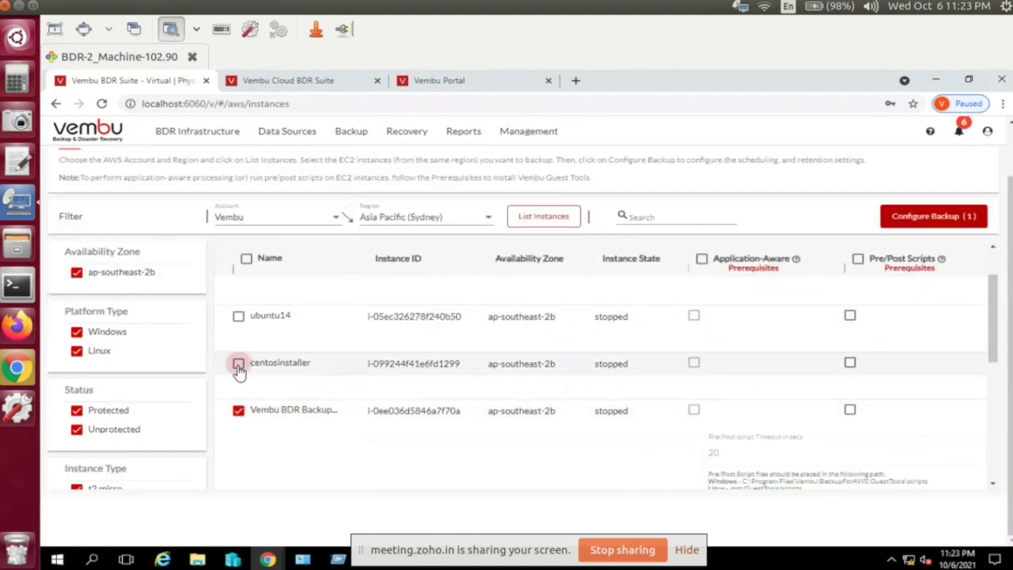
click(238, 315)
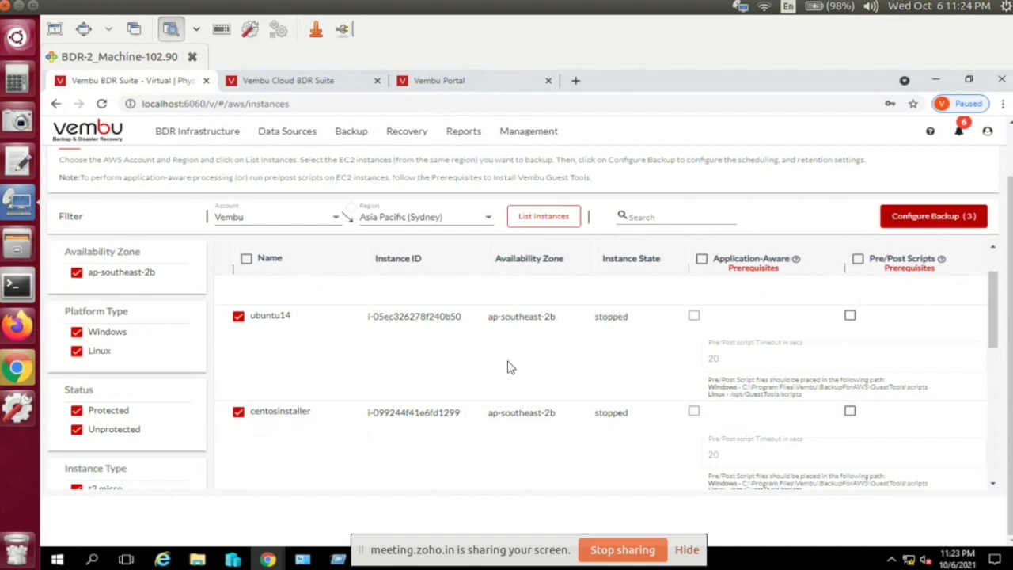
scroll(510, 364, up, 1)
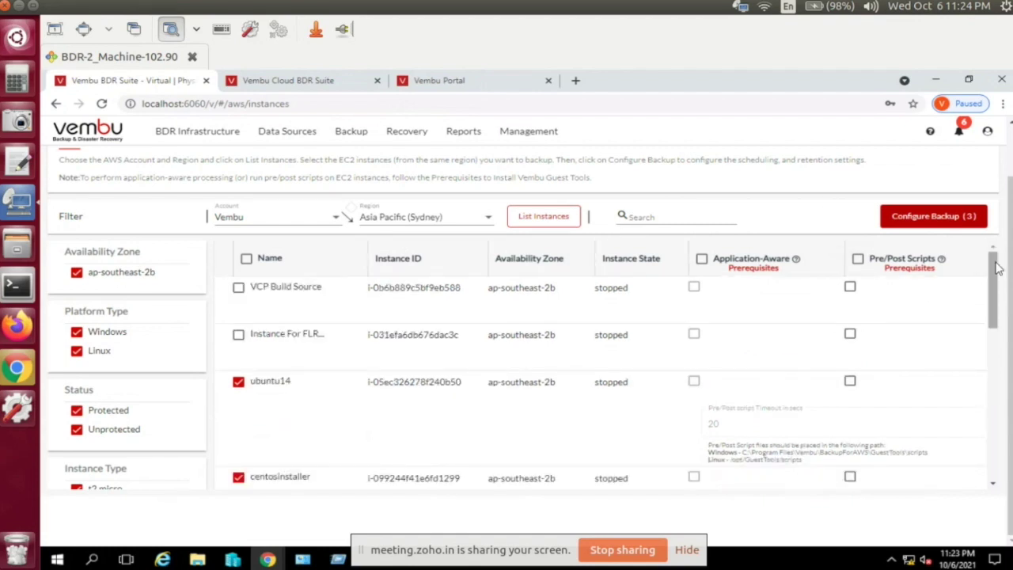
scroll(447, 212, up, 1)
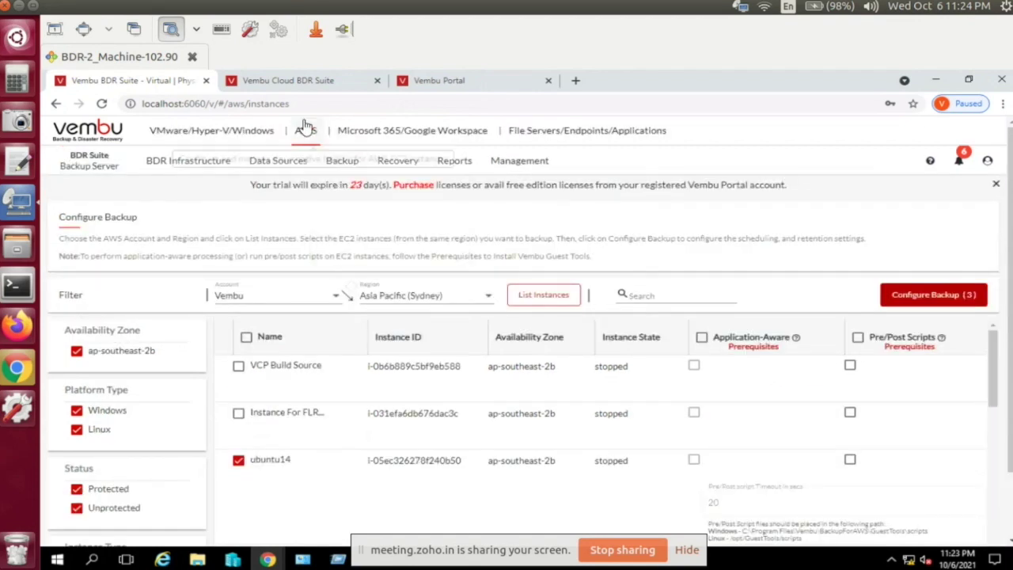
Step: Switch to Microsoft 365/Google Workspace, discarding the unsaved AWS setup, and go to Backup > Configure Backup
click(380, 131)
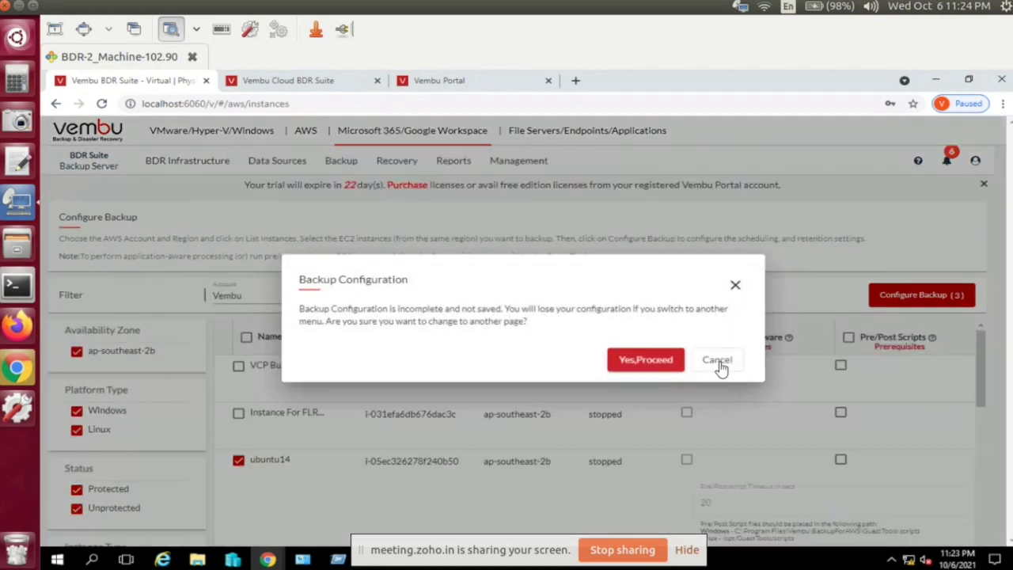
click(656, 365)
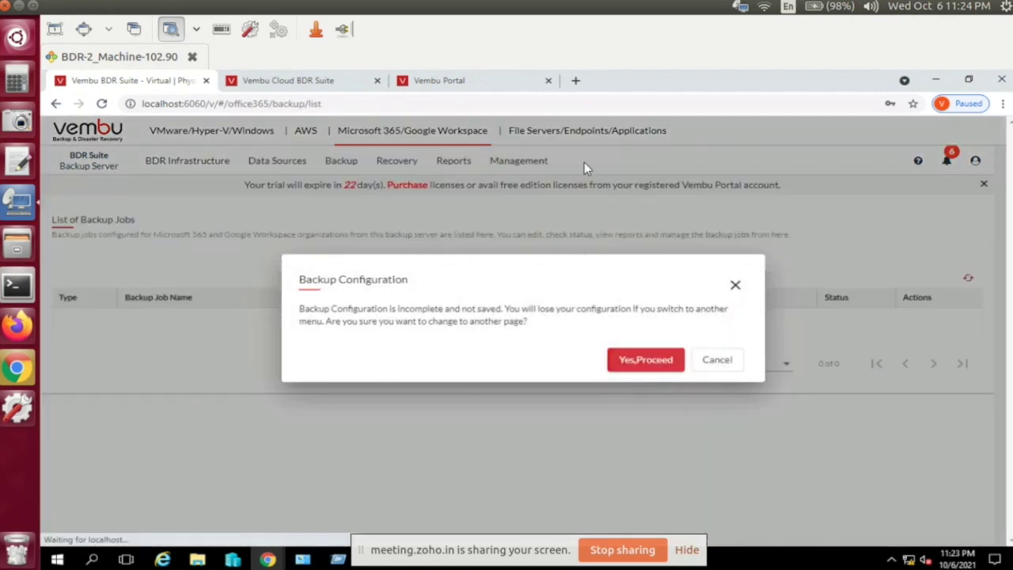
mouse_move(436, 151)
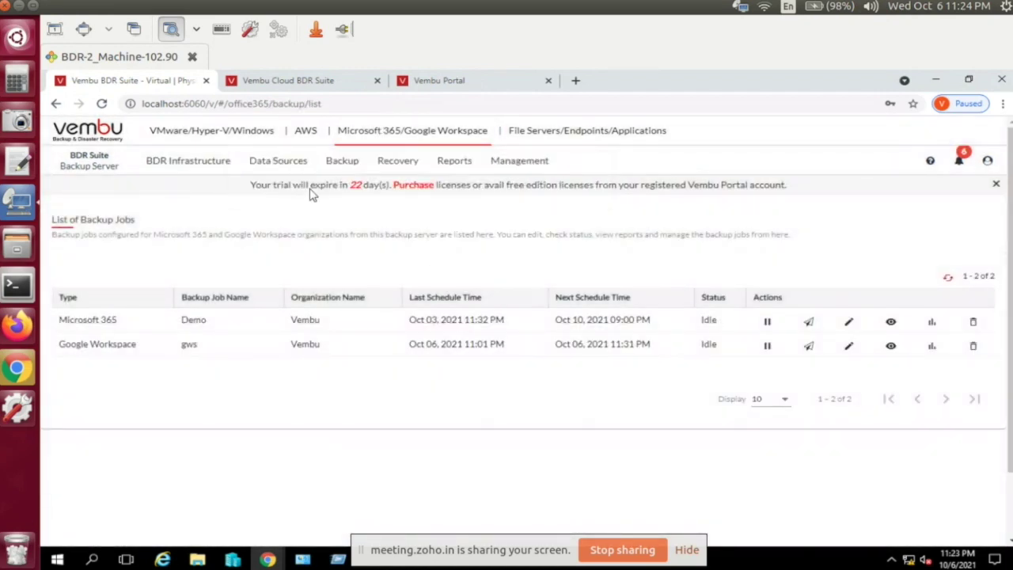
mouse_move(308, 170)
mouse_move(355, 169)
mouse_move(351, 190)
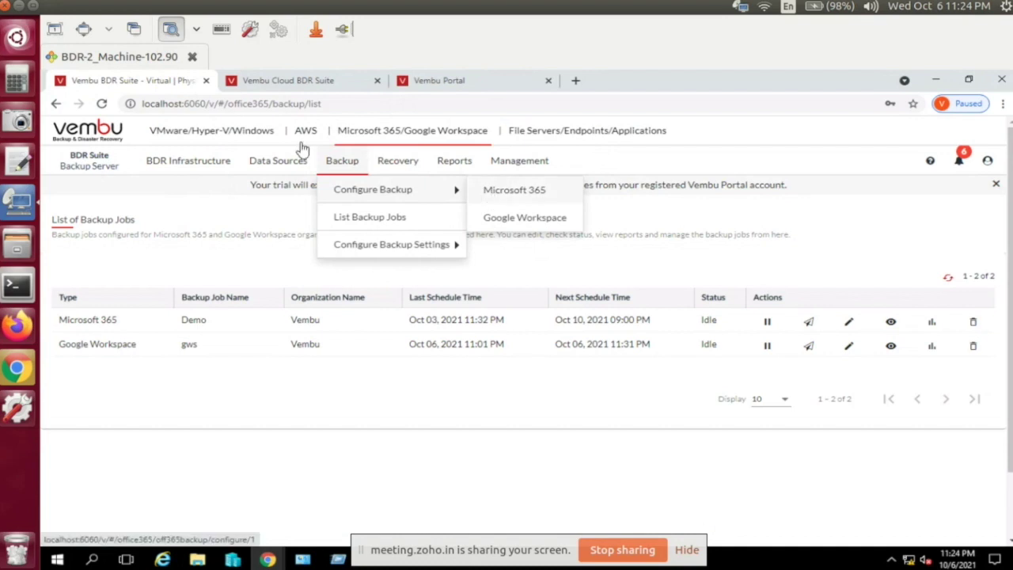
Step: Start a new Microsoft 365 backup job named jj
click(494, 194)
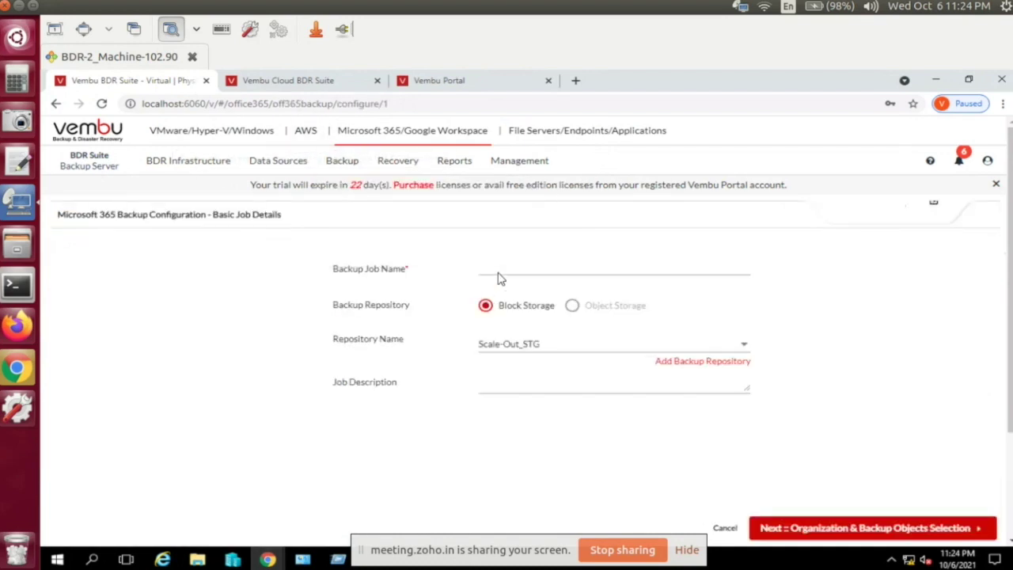
click(498, 270)
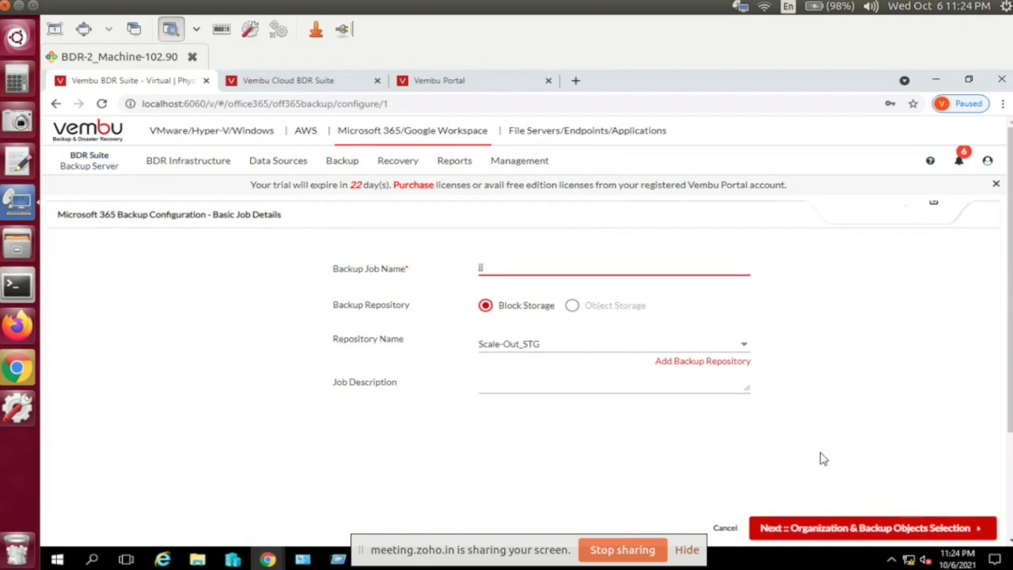
click(851, 528)
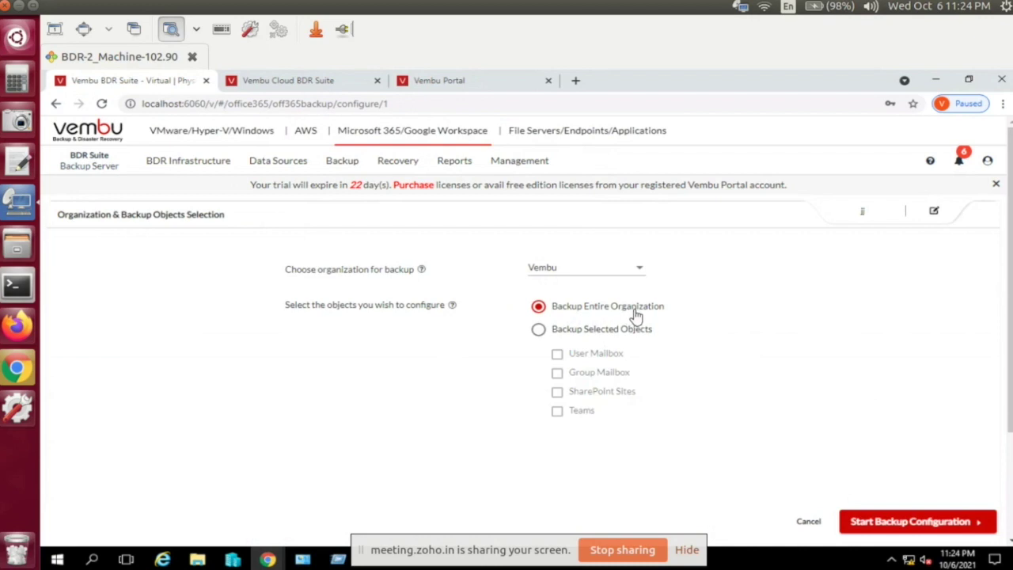
Step: Back up only Teams by excluding User Mailbox, Group Mailbox and SharePoint Sites, then cancel
click(570, 336)
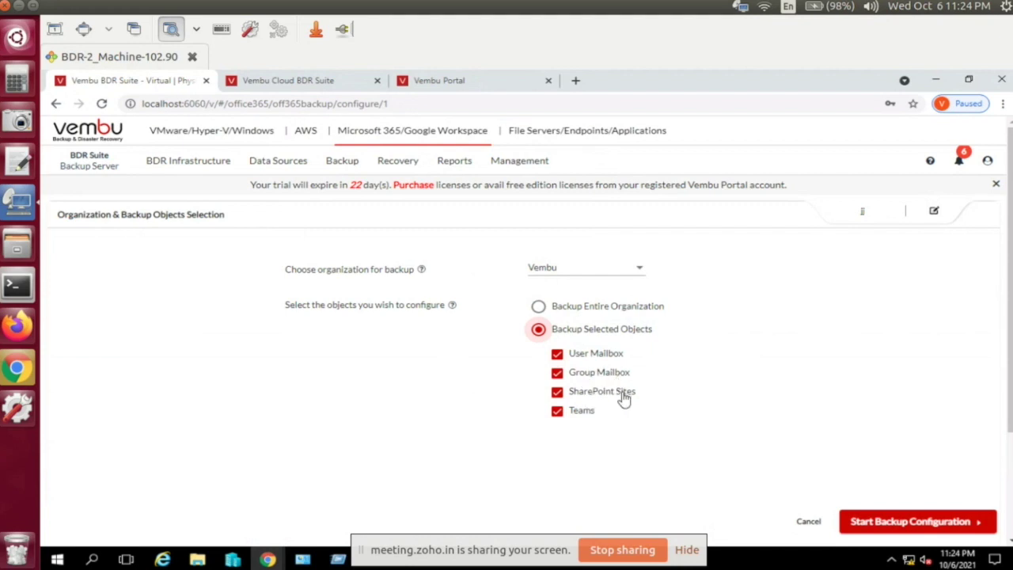
click(557, 355)
click(557, 373)
click(557, 392)
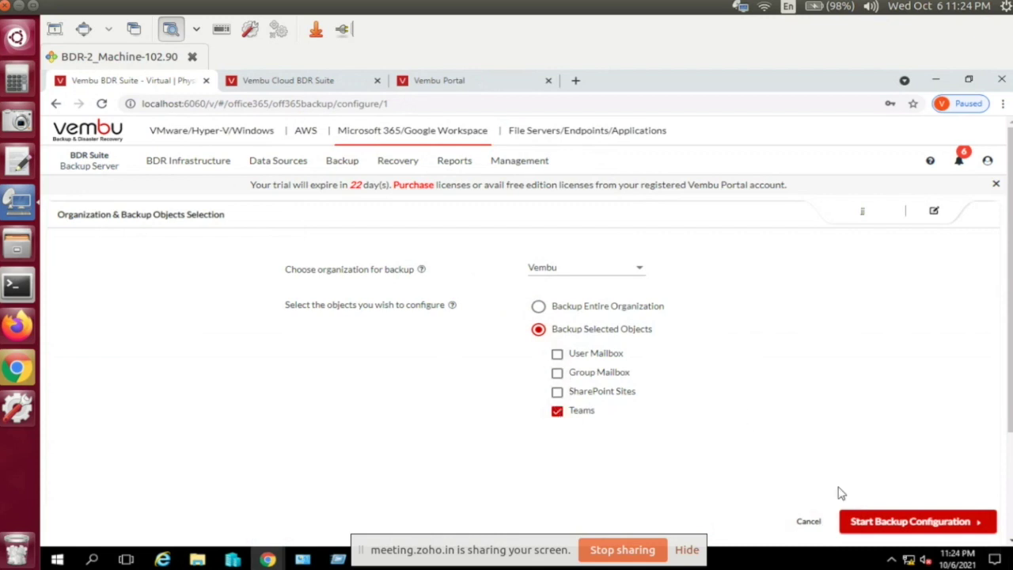
click(804, 525)
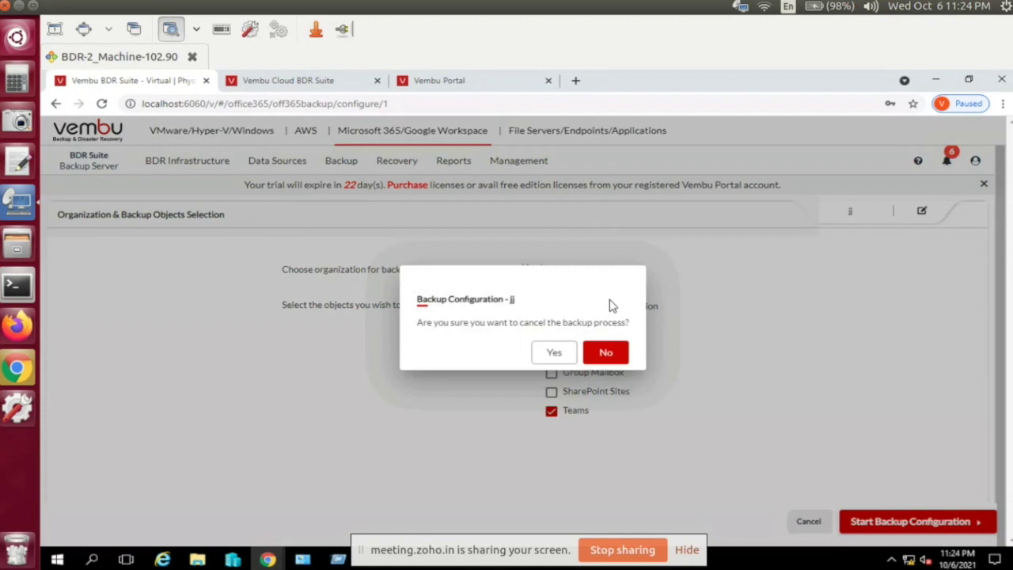
Step: Discard the jj job and open Download BDR Client under File Servers/Endpoints/Applications
click(551, 354)
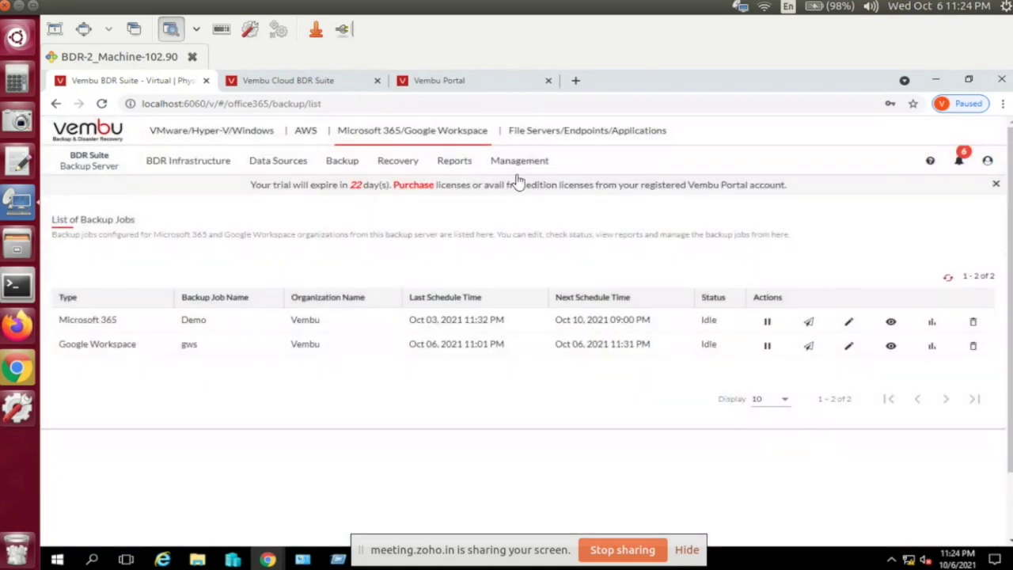
click(531, 134)
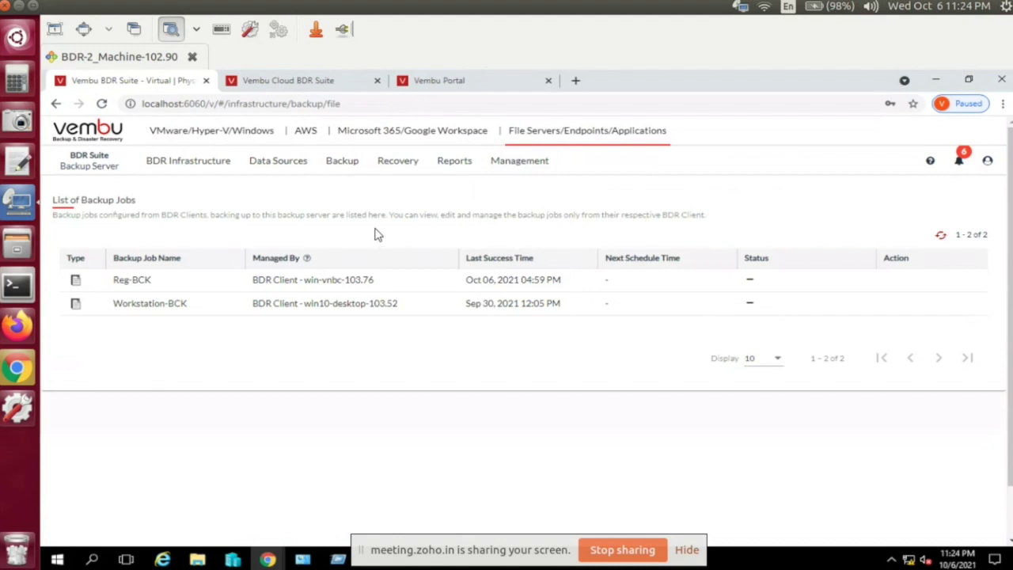
mouse_move(268, 169)
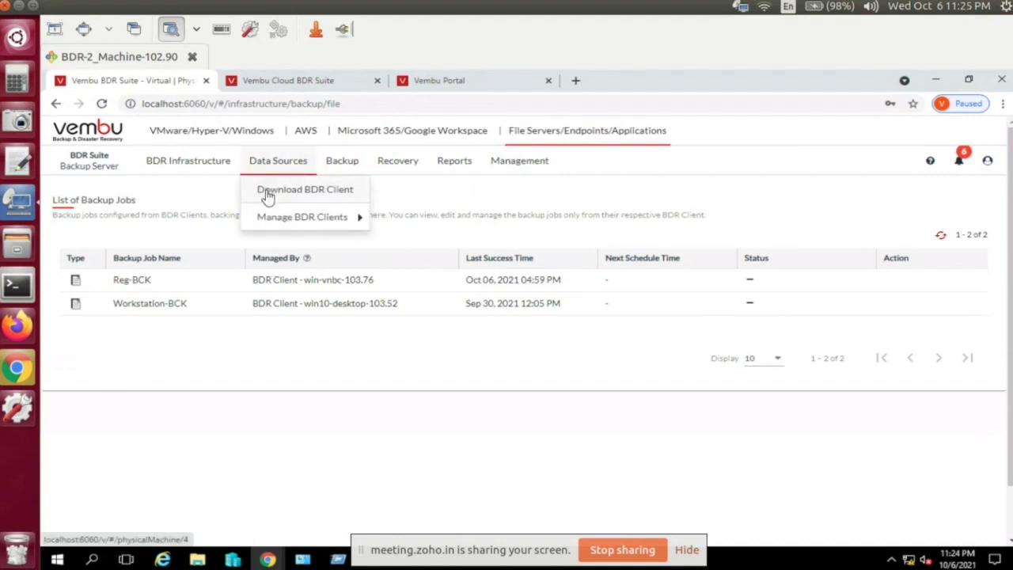
click(268, 196)
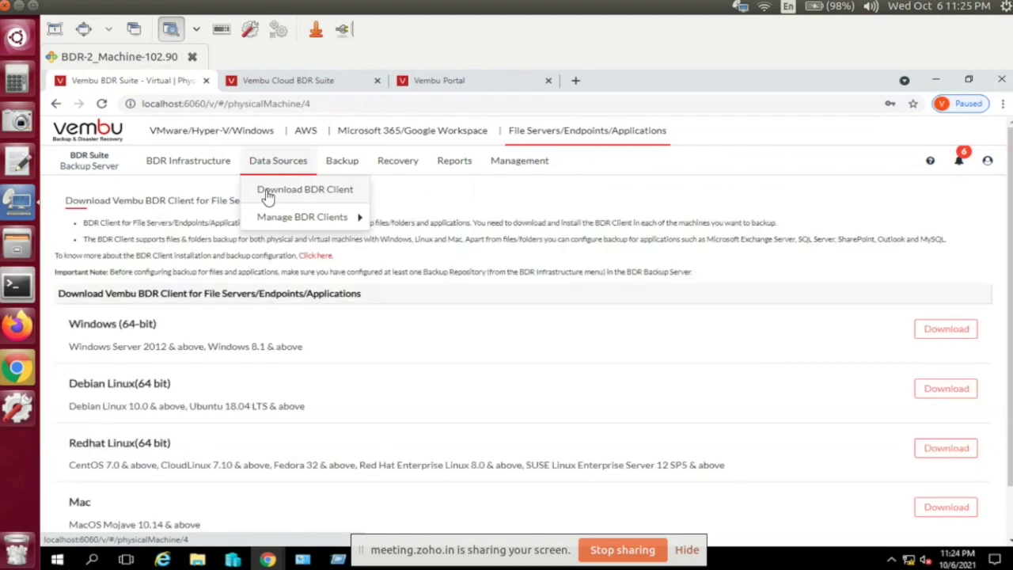
scroll(263, 327, down, 1)
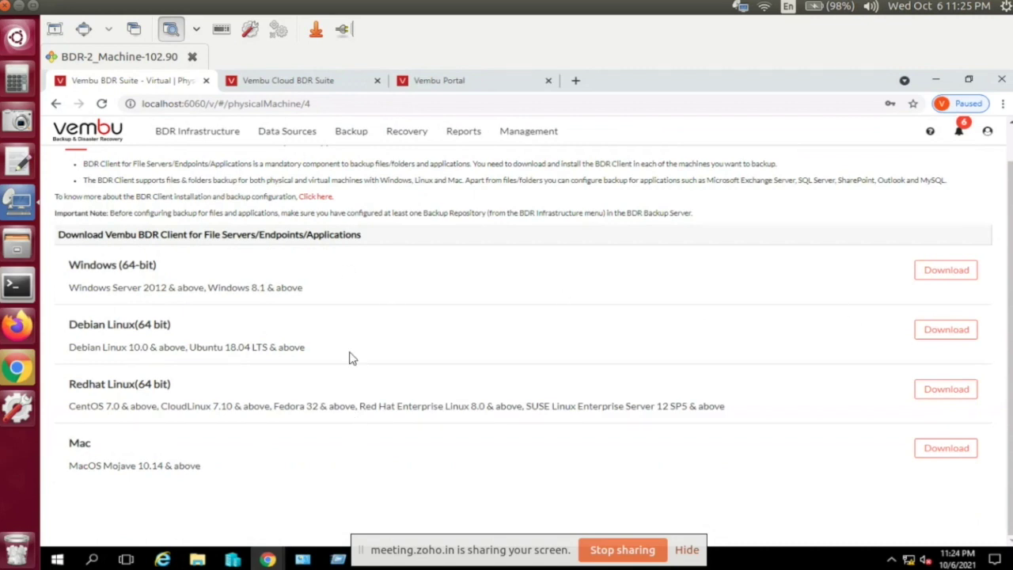
scroll(346, 405, up, 1)
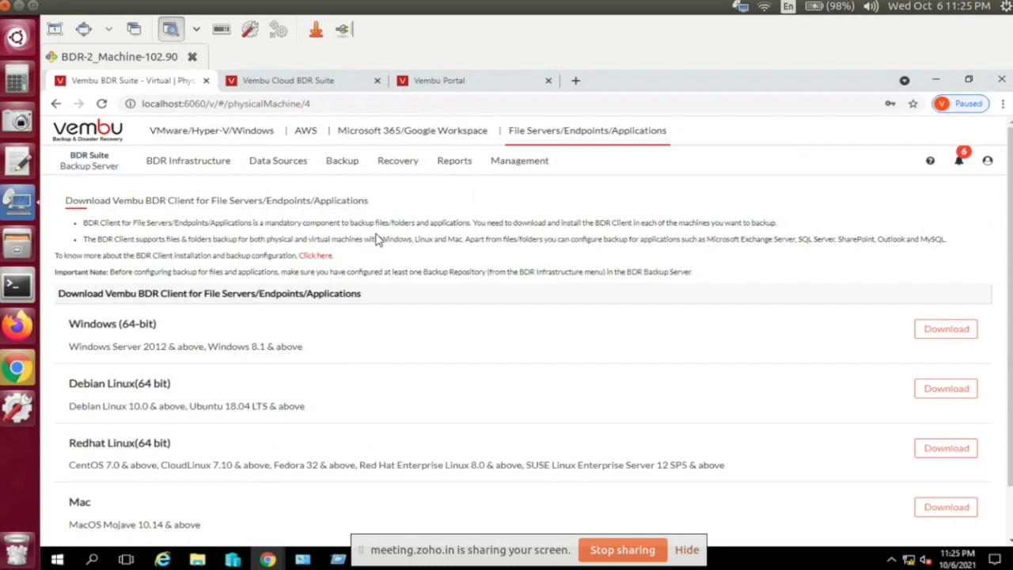
click(348, 170)
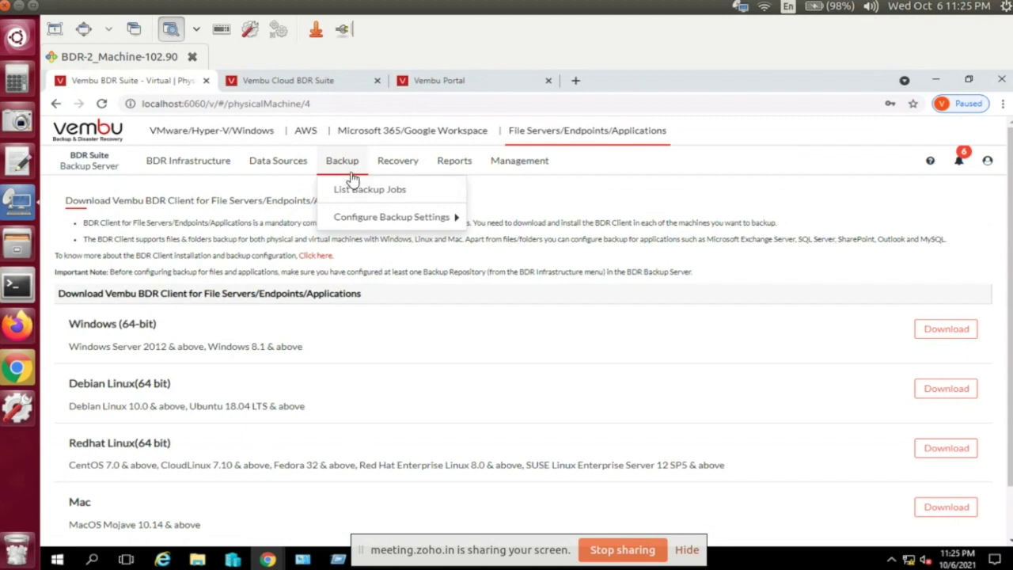
Step: List the file server backup jobs, view Recovery, then return to the VMware/Hyper-V/Windows jobs
click(355, 192)
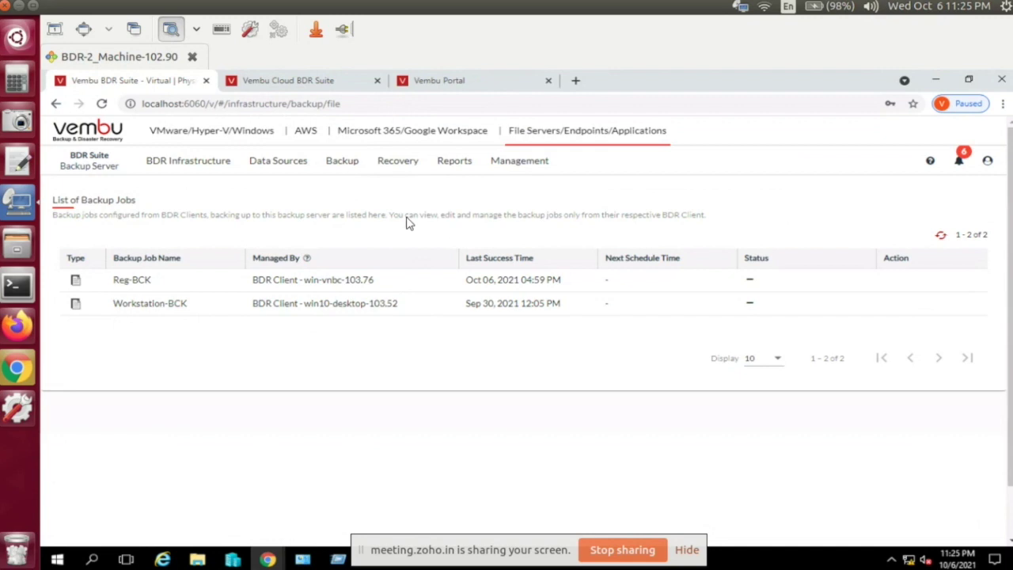
click(402, 165)
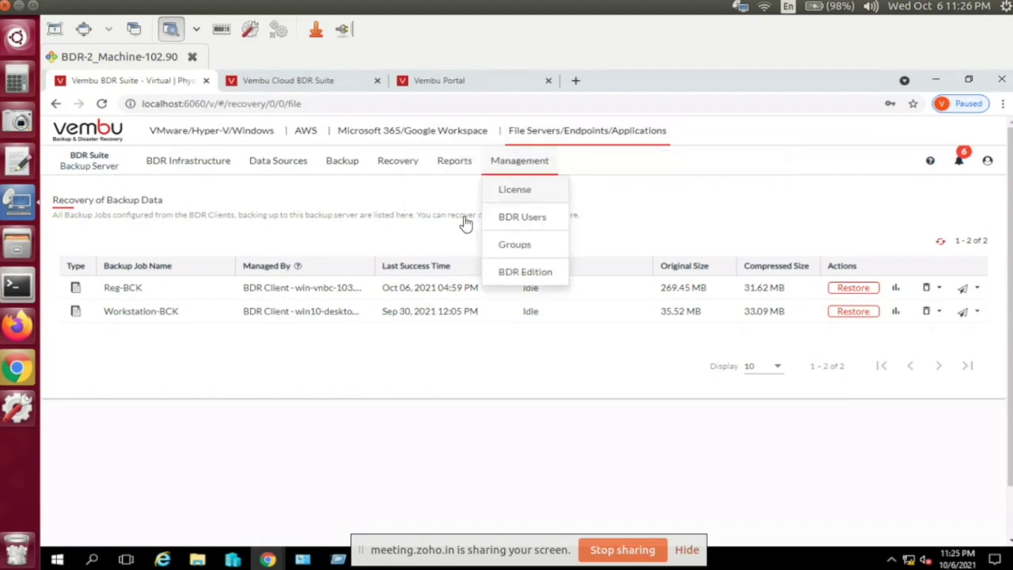
click(252, 138)
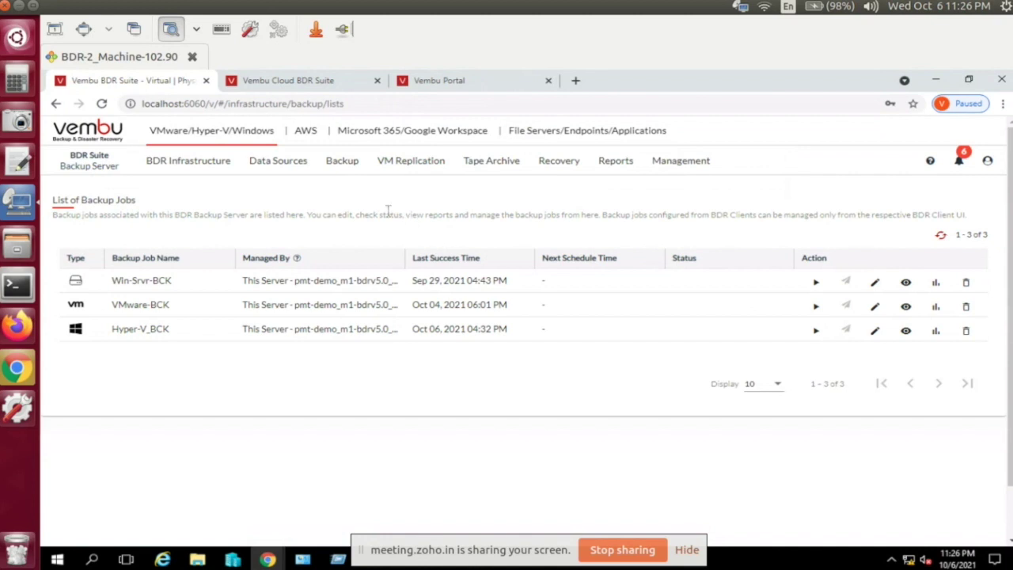
Step: Log in to Vembu Cloud BDR Suite with the saved account and show the Office 365 & GSuite backups
click(291, 82)
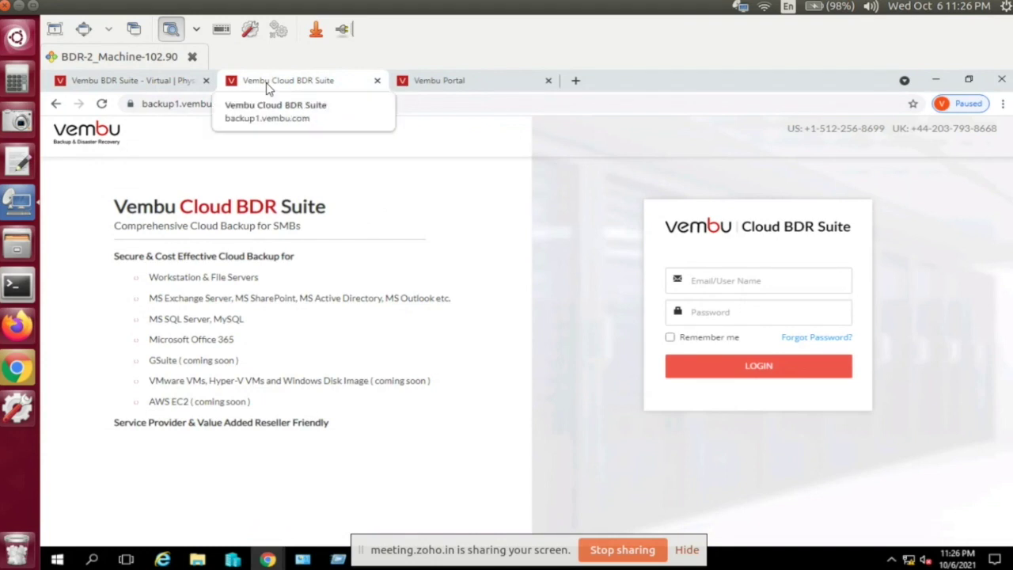
click(694, 281)
click(705, 320)
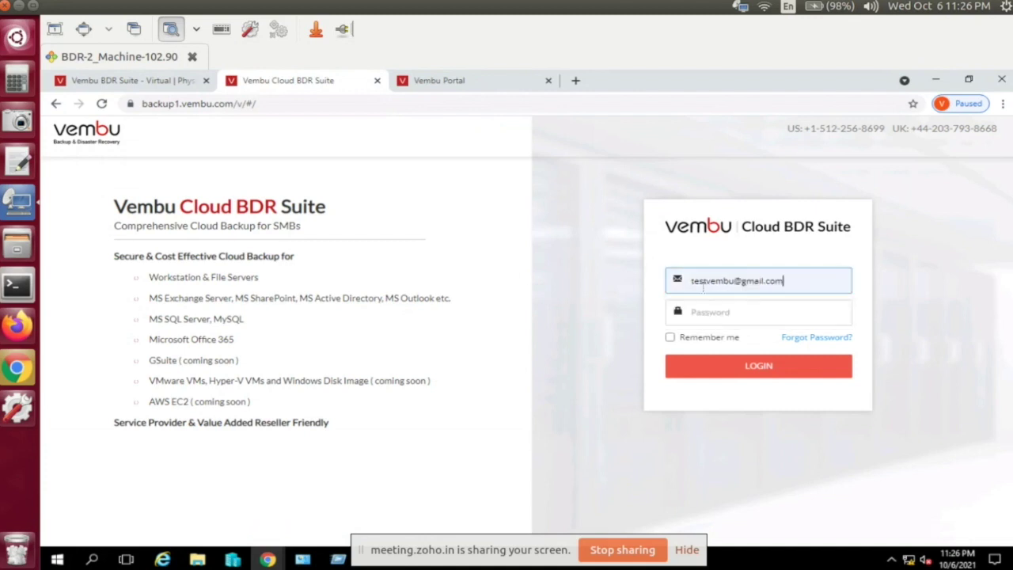
click(715, 312)
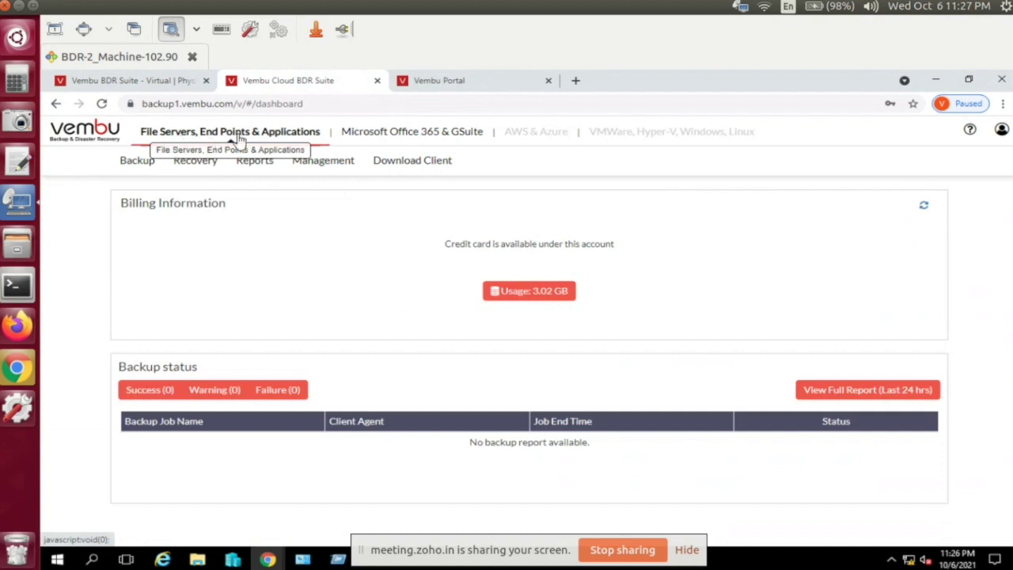
click(406, 136)
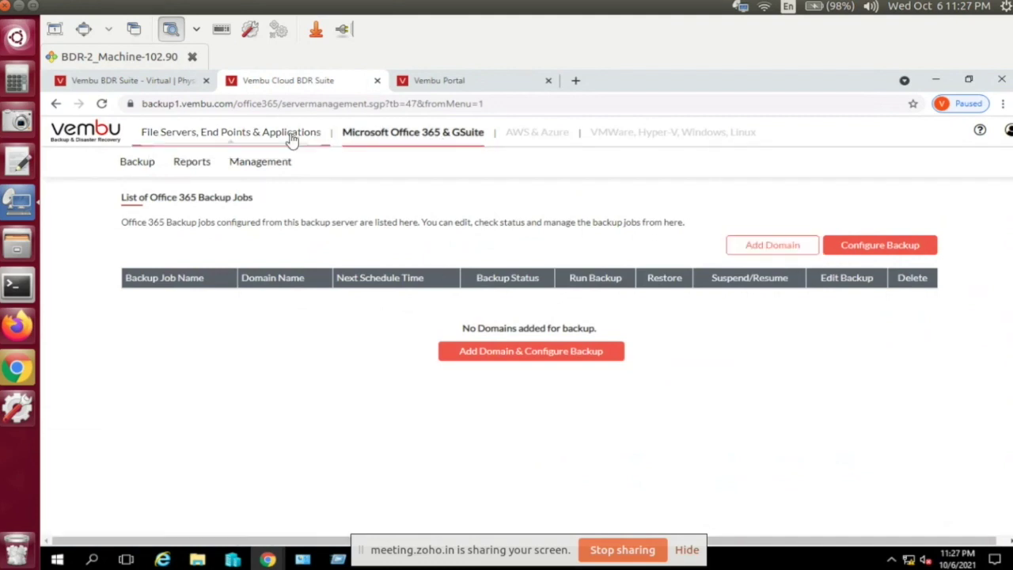
Step: Open the File Servers/Endpoints client agent download page under Backup > Add New Clients/Machines
click(251, 138)
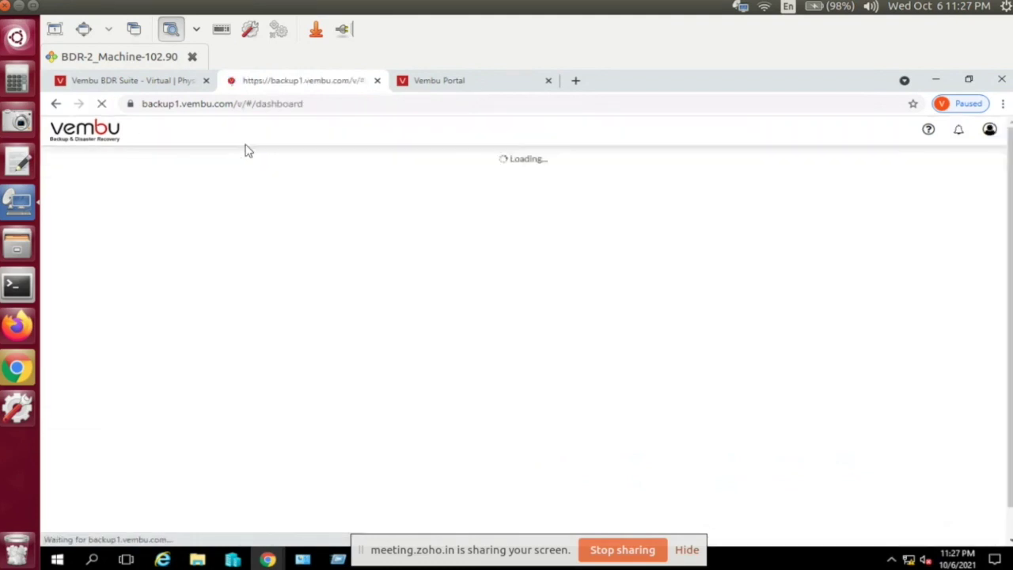
mouse_move(140, 164)
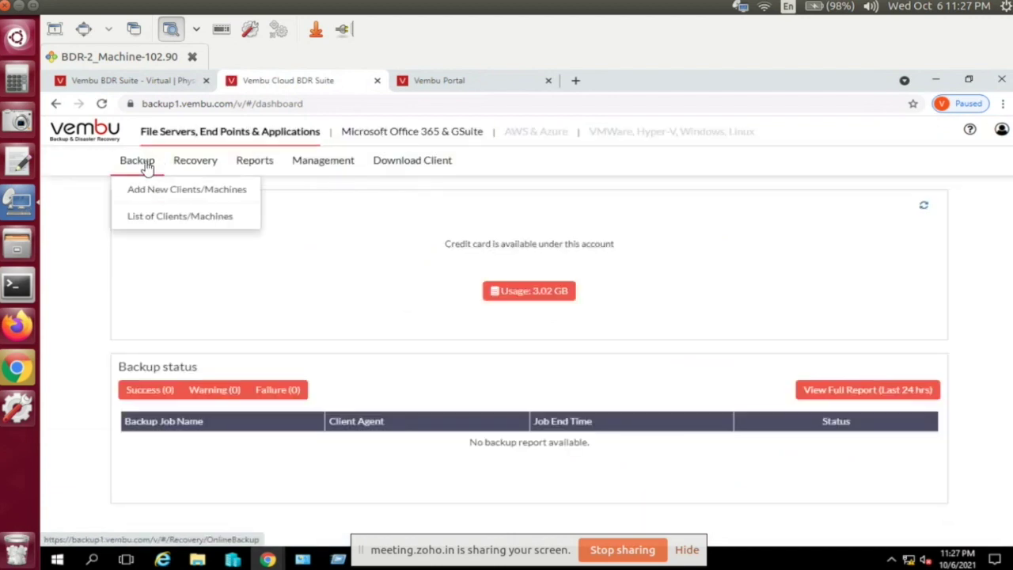
click(144, 198)
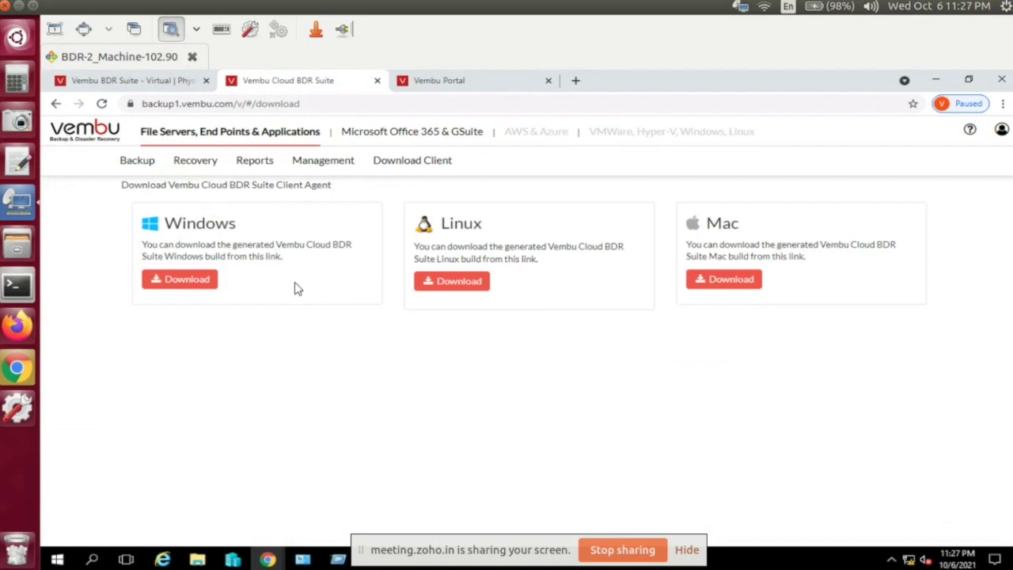
Step: List recoverable backup jobs Webfolder-C-BCK and Userfiles-90_machine under Recovery, and focus the Search box
click(295, 169)
mouse_move(150, 166)
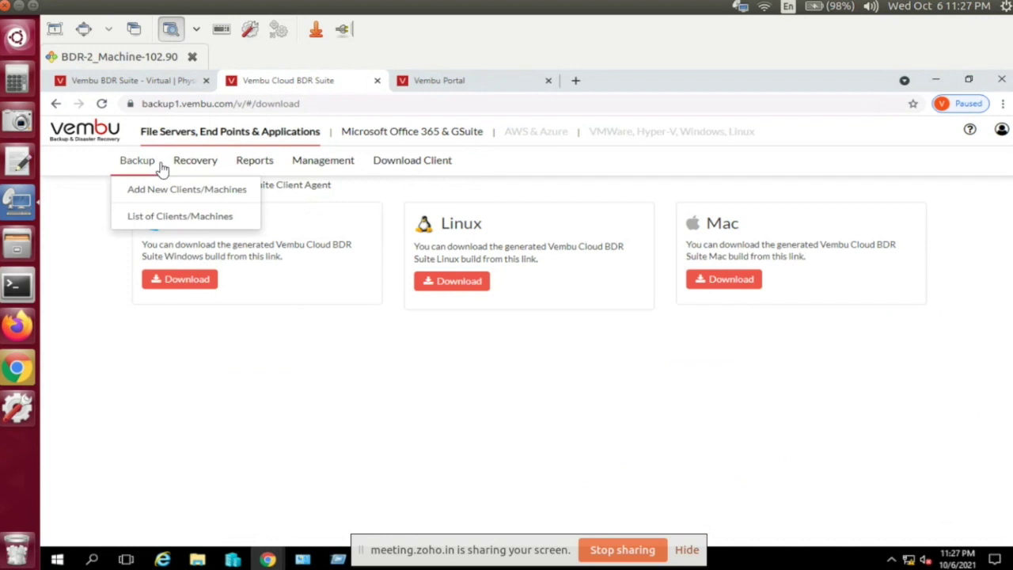
click(202, 169)
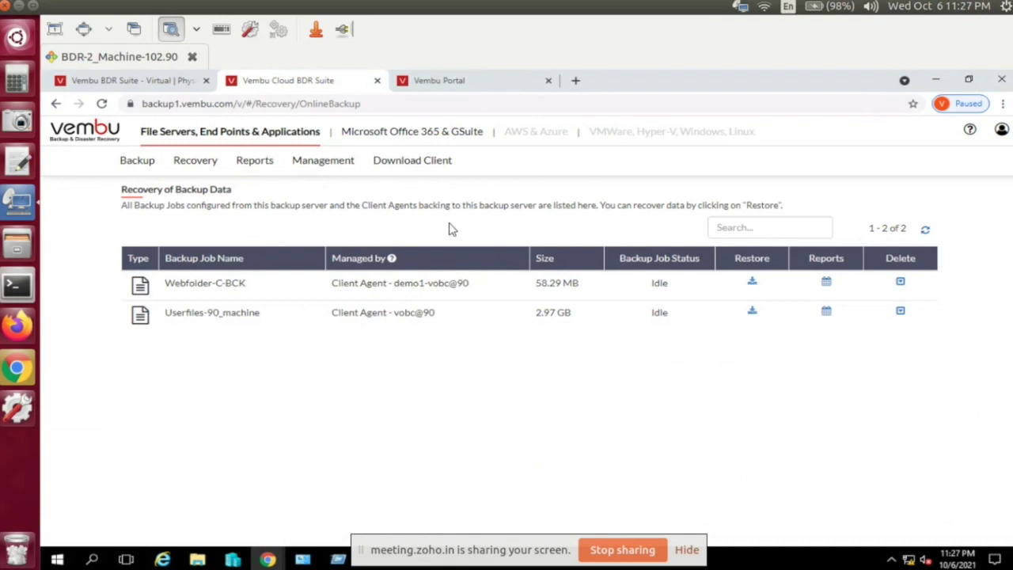
click(736, 227)
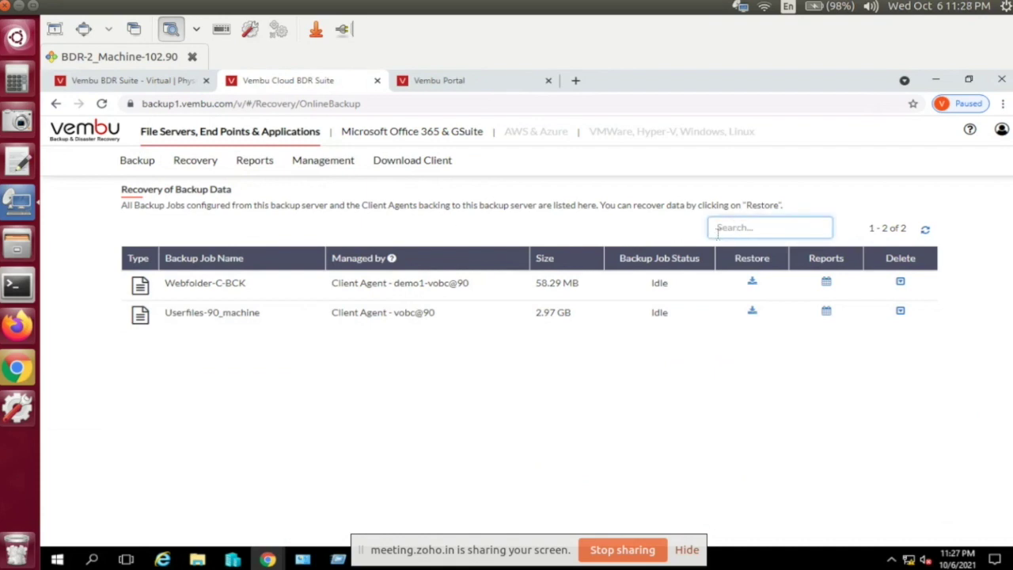
mouse_move(284, 171)
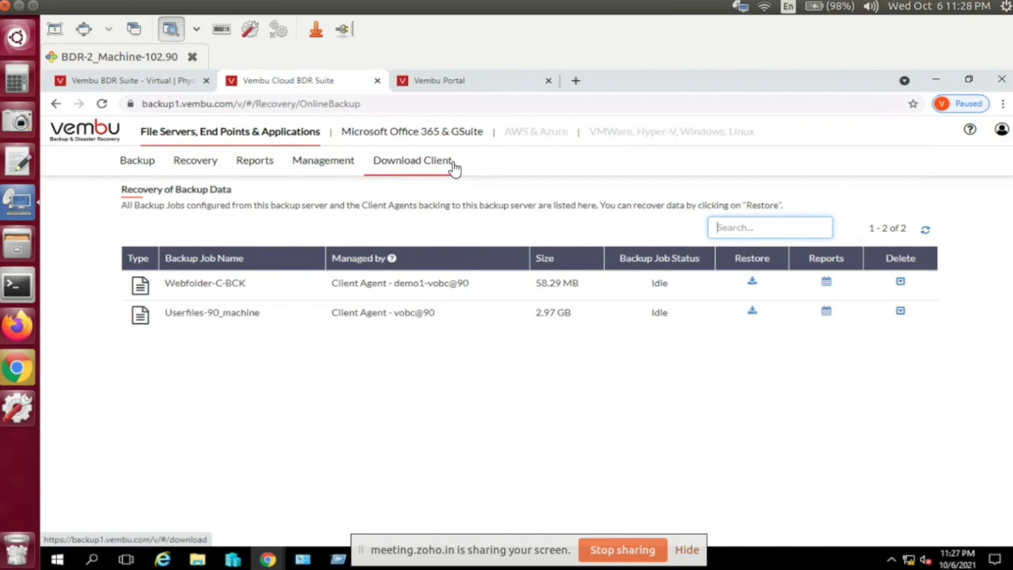
Step: Log into Vembu Portal with the saved login e-mail and go to the License page
click(381, 84)
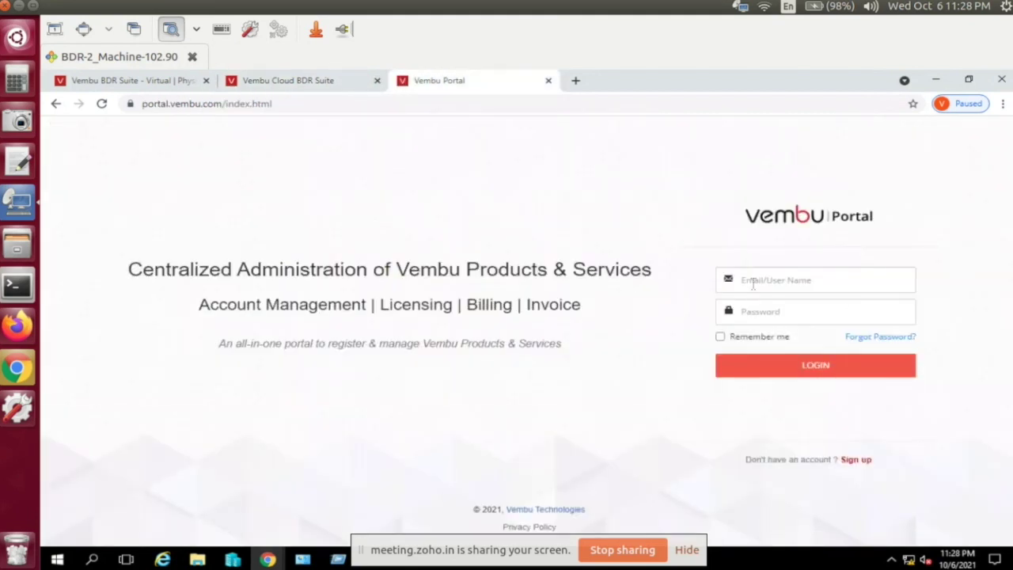
click(753, 281)
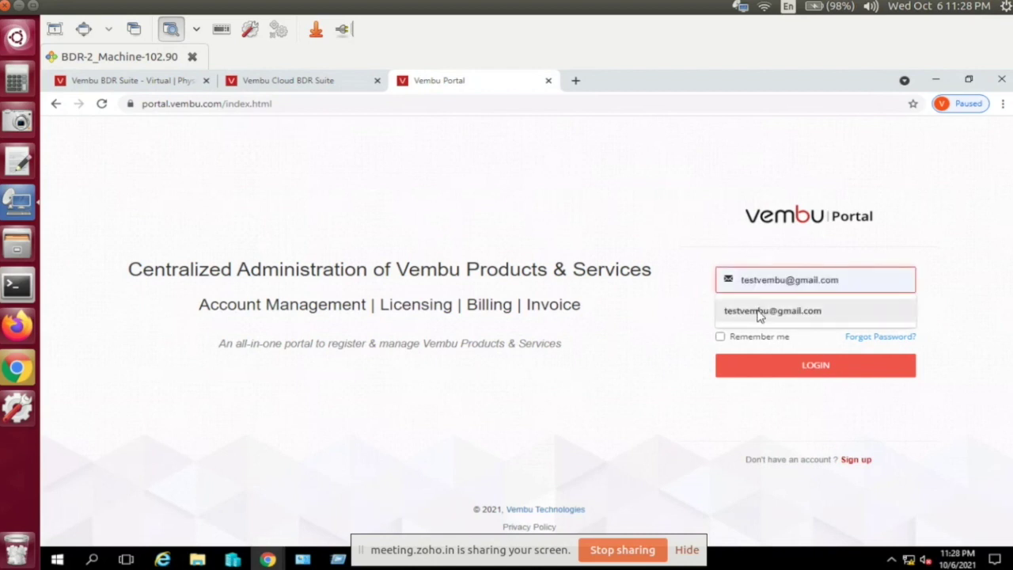
click(758, 314)
click(758, 316)
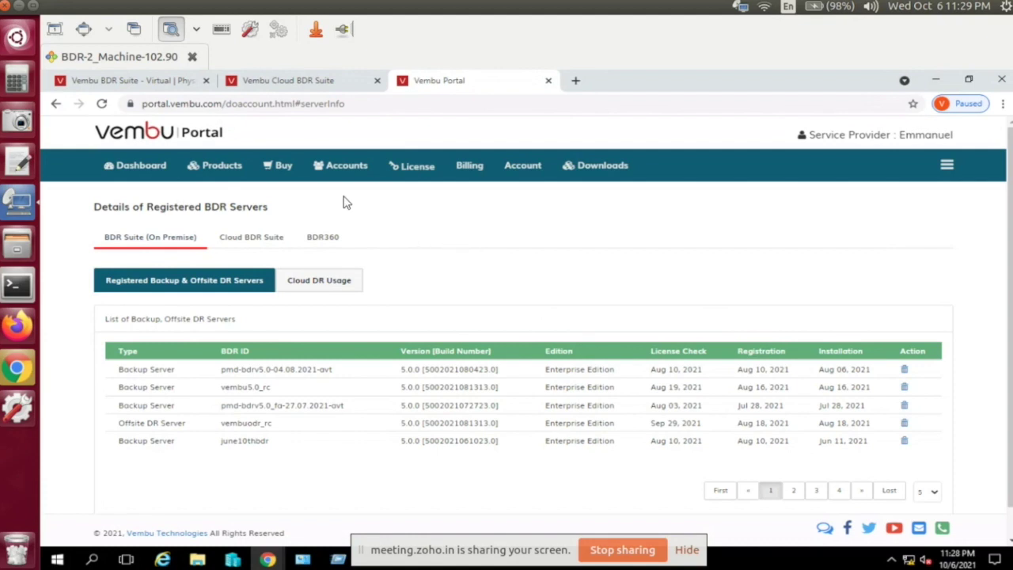
click(407, 173)
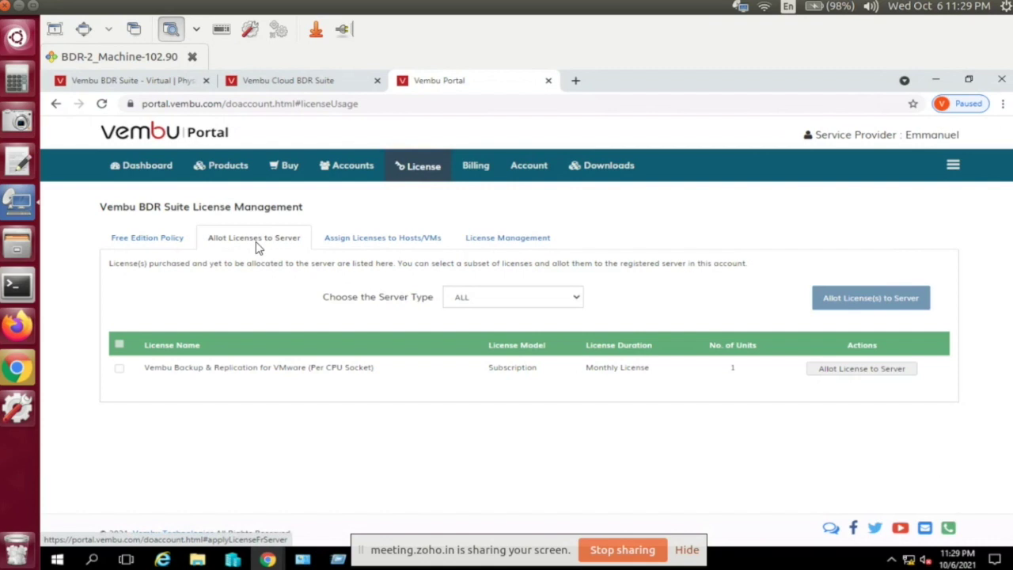
Step: Filter to Backup Server (on premise), tick the VMware Per CPU Socket license and start allotting it
click(496, 299)
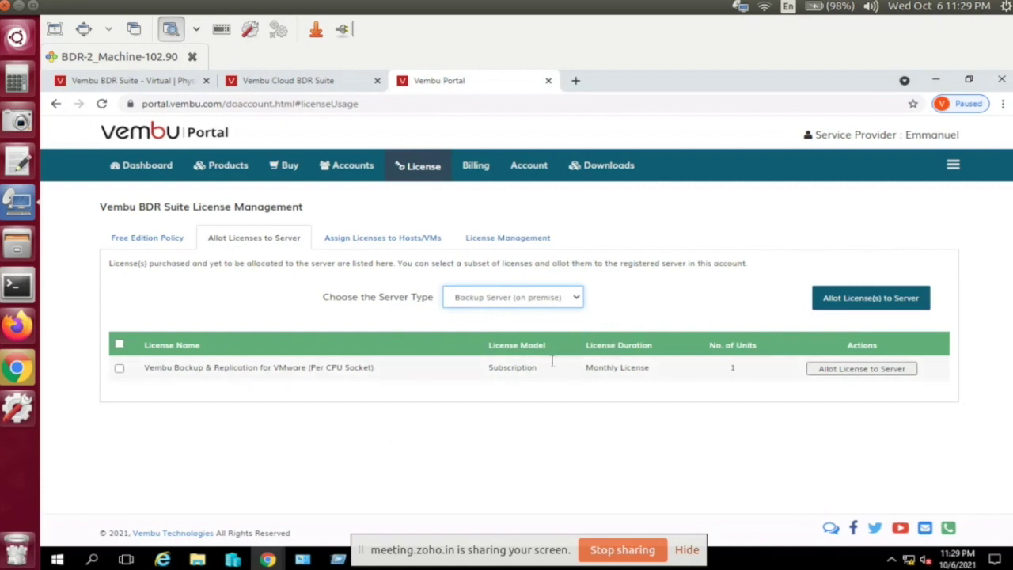
click(118, 368)
click(910, 300)
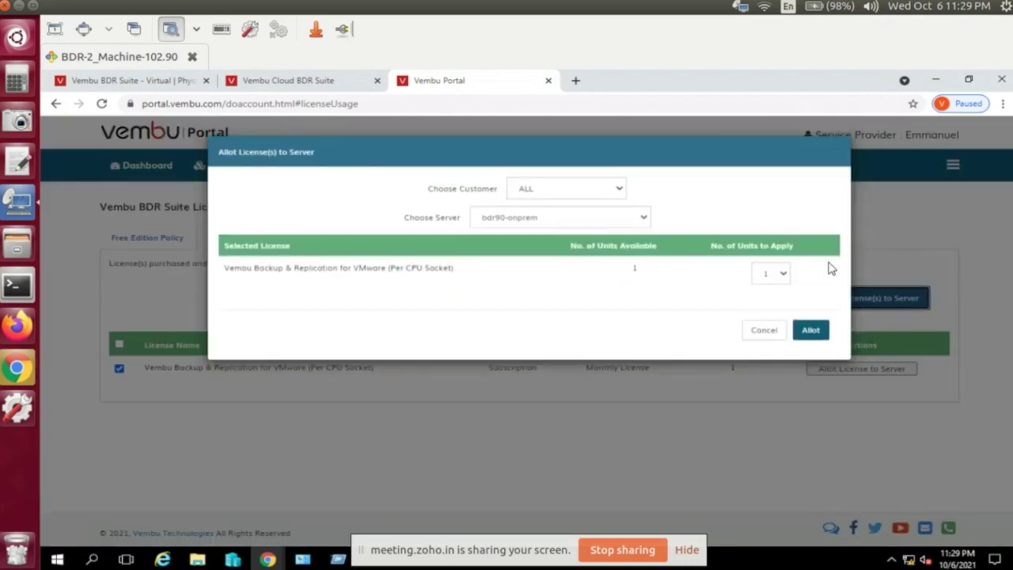
Step: Try customers testnow and Blue Dot technologies and their servers, then cancel the allotment
click(580, 193)
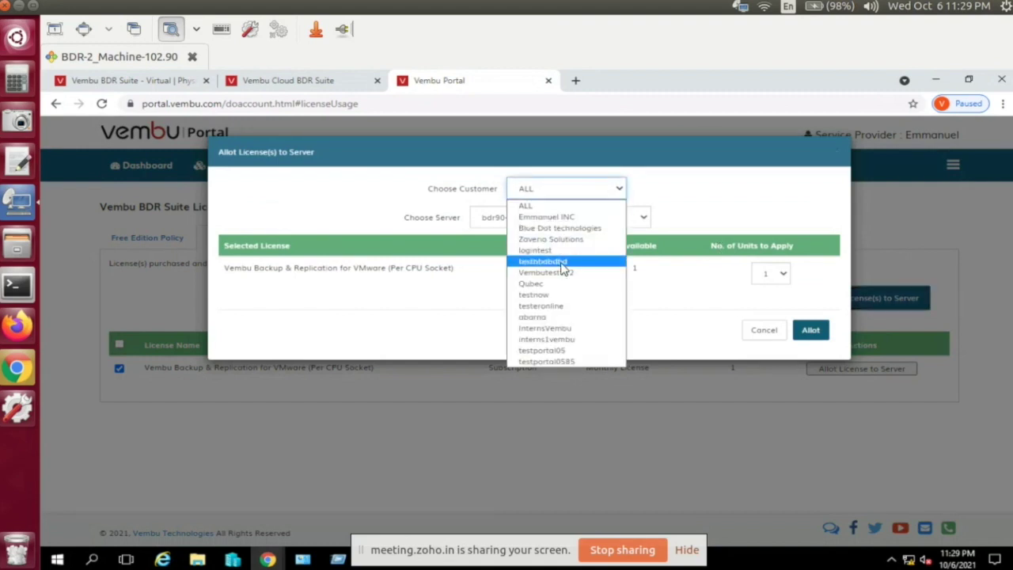
click(557, 296)
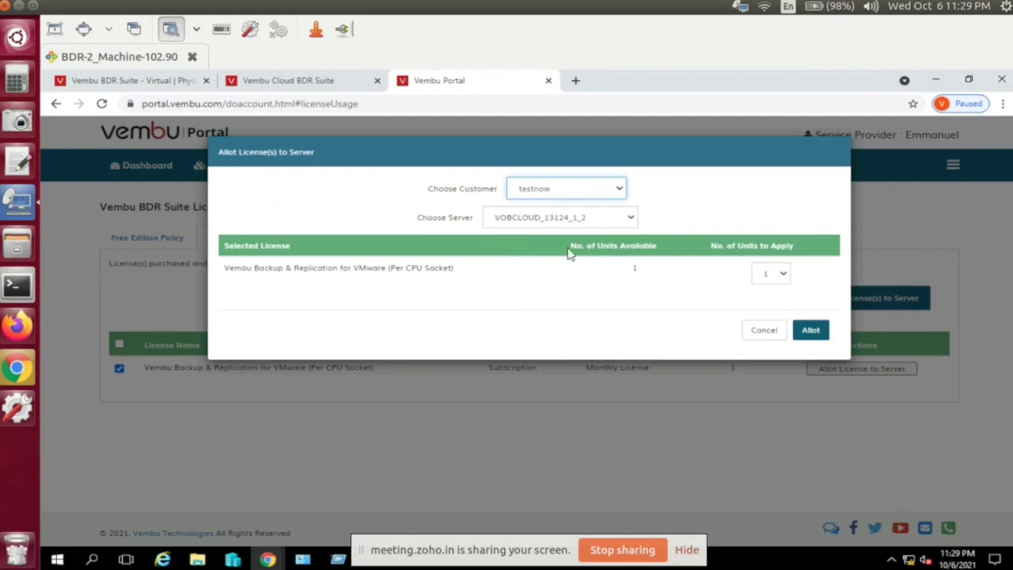
click(602, 223)
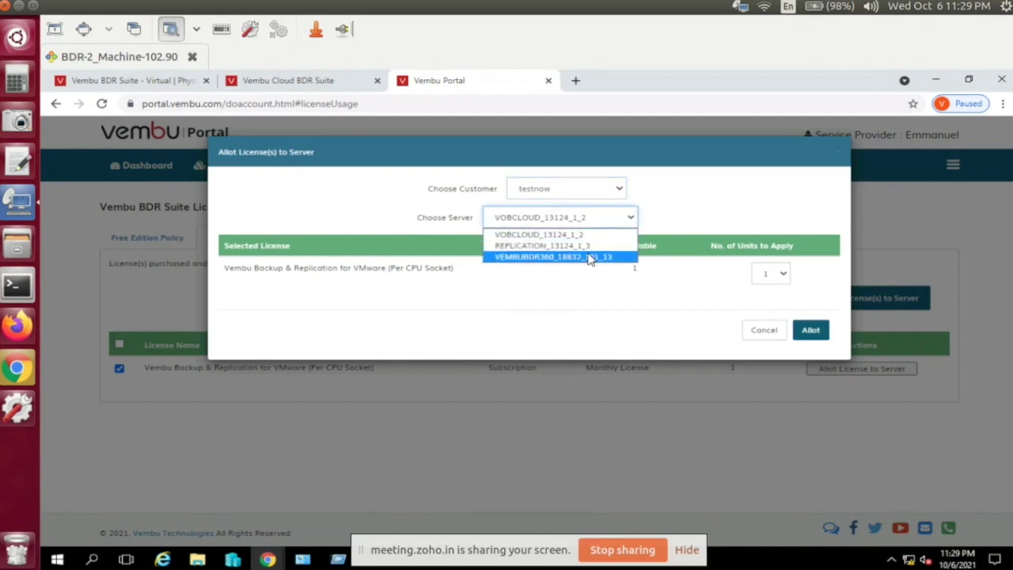
click(595, 197)
click(594, 194)
click(578, 229)
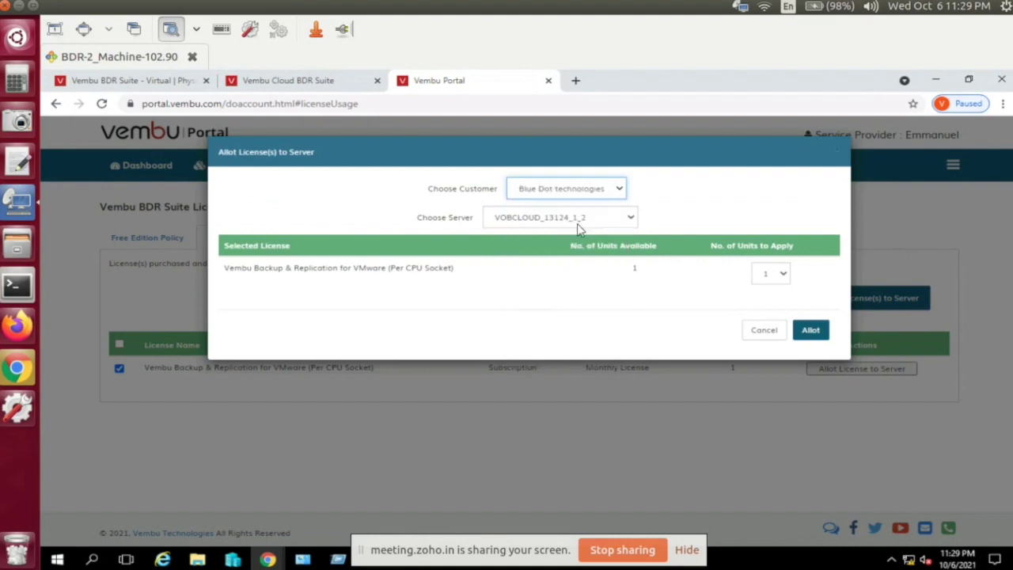
click(590, 192)
click(578, 217)
click(608, 219)
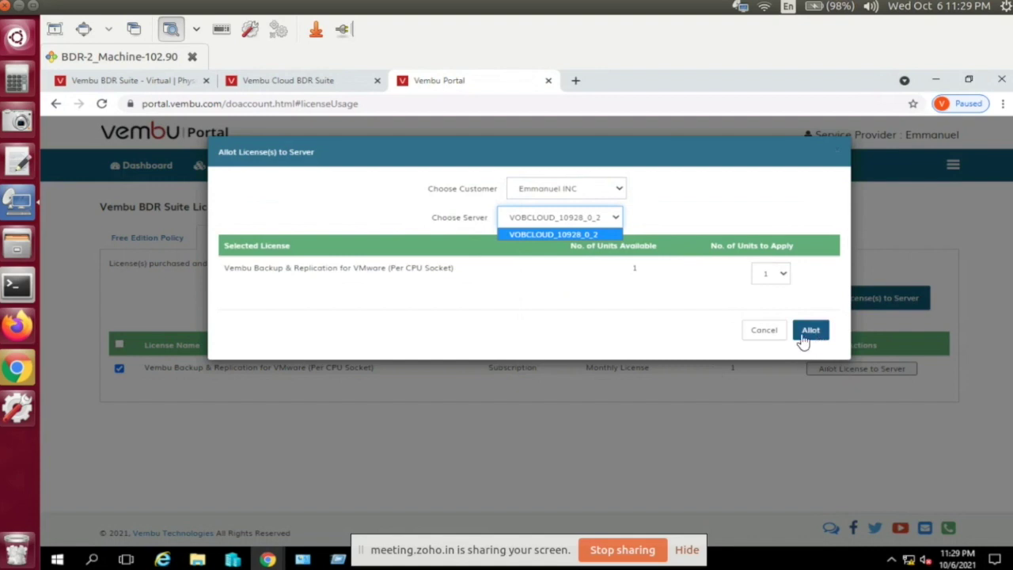
click(772, 336)
click(772, 334)
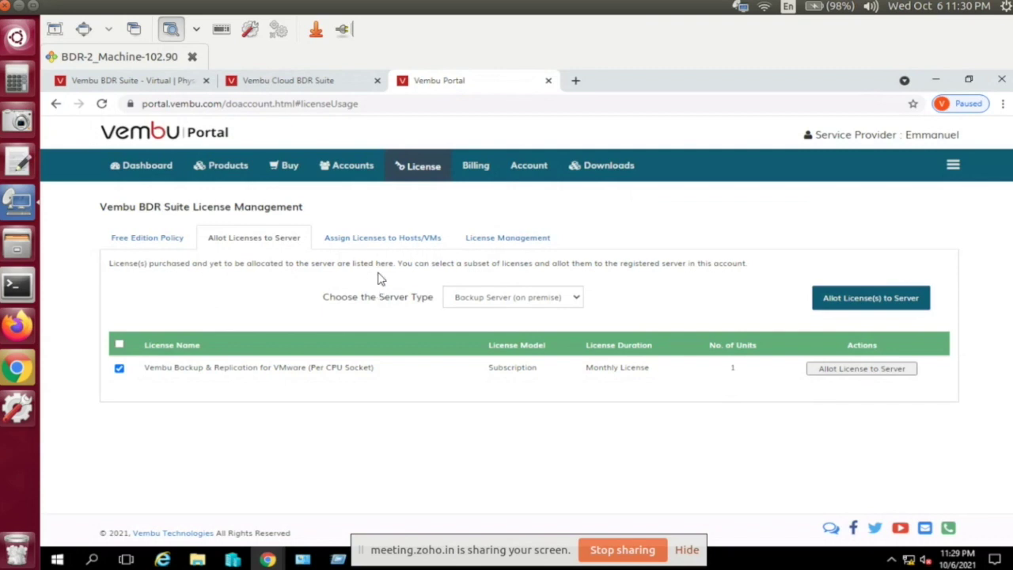
Step: View hosts for server june10thbdr under Assign Licenses to Hosts/VMs, then return to License Management
click(378, 242)
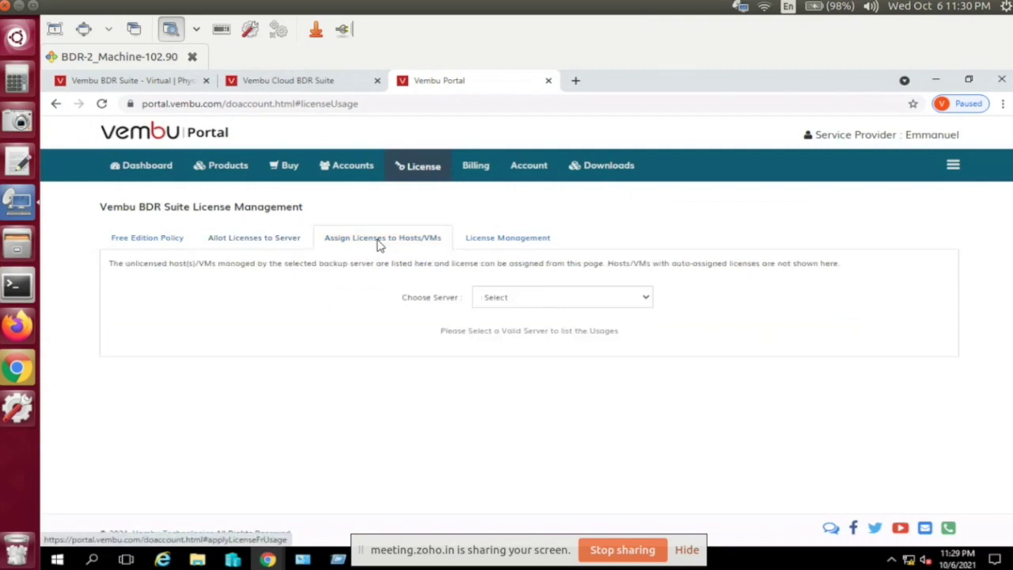
click(521, 295)
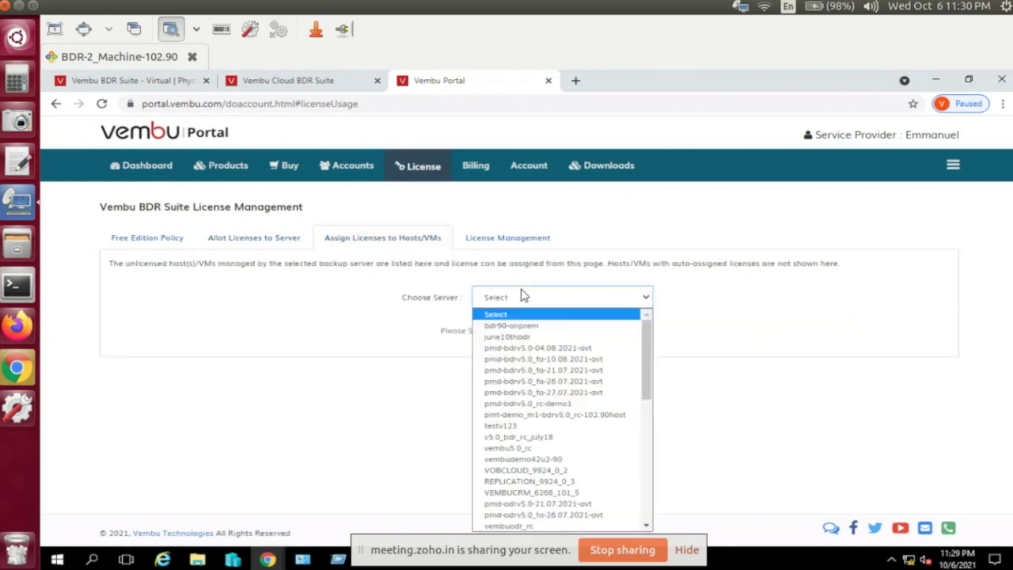
click(522, 339)
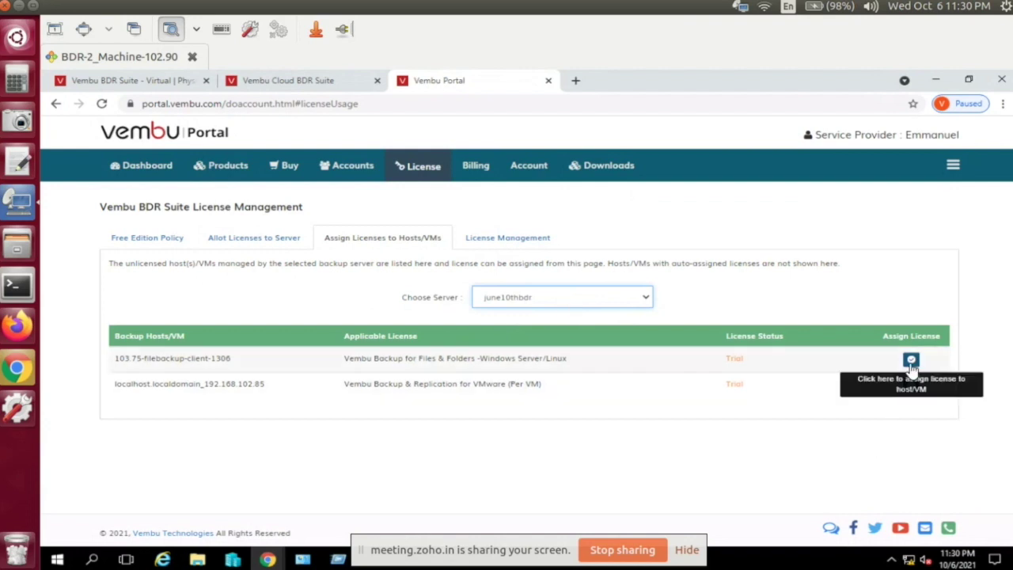
click(514, 244)
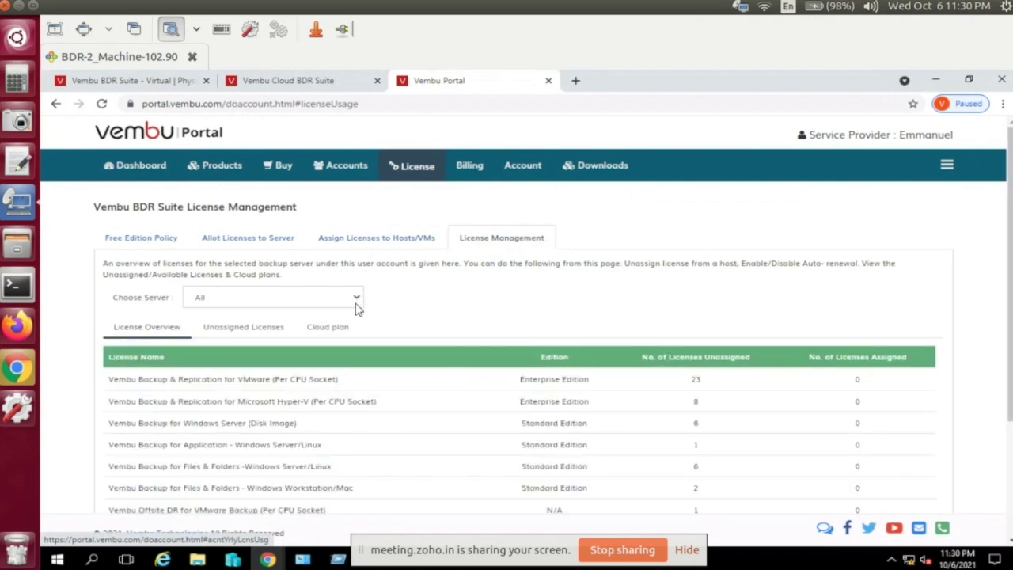
Step: Filter License Management to server pmd-bdrv5.0-04.08.2021-avt
click(356, 299)
key(Escape)
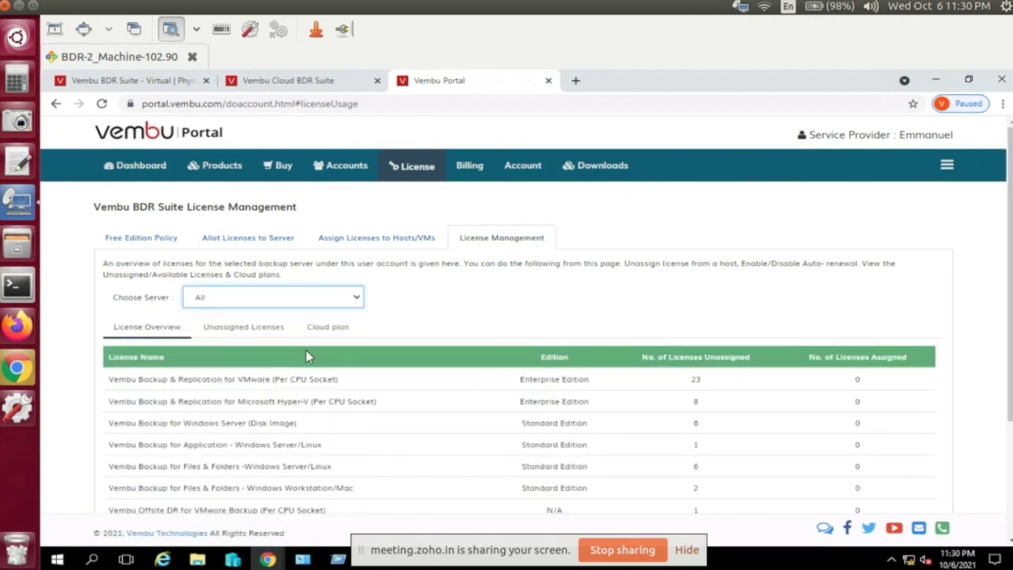
key(Down)
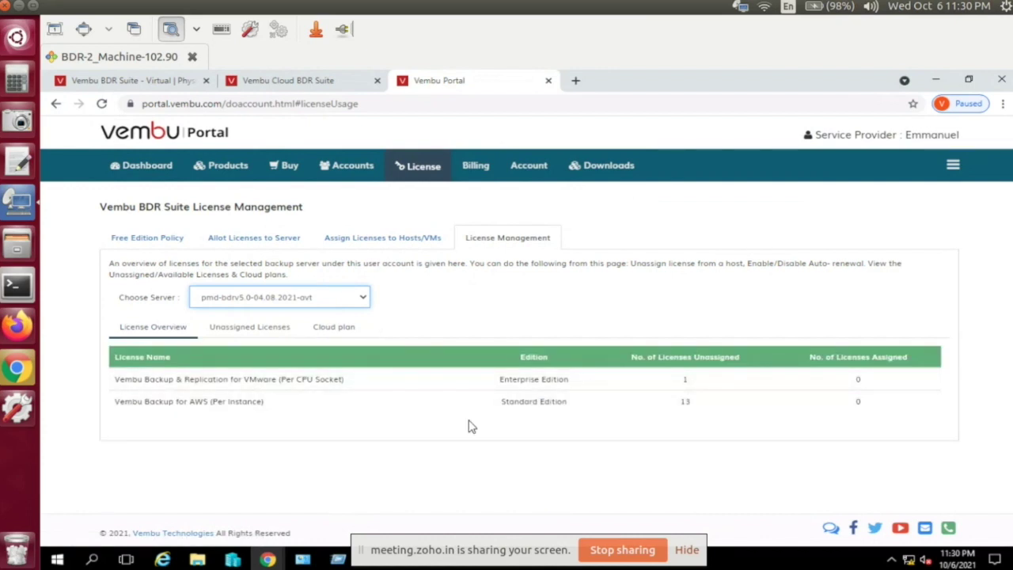
Step: Check its unassigned licenses and empty cloud plans, then bring up an incognito portal login window
click(271, 330)
click(326, 329)
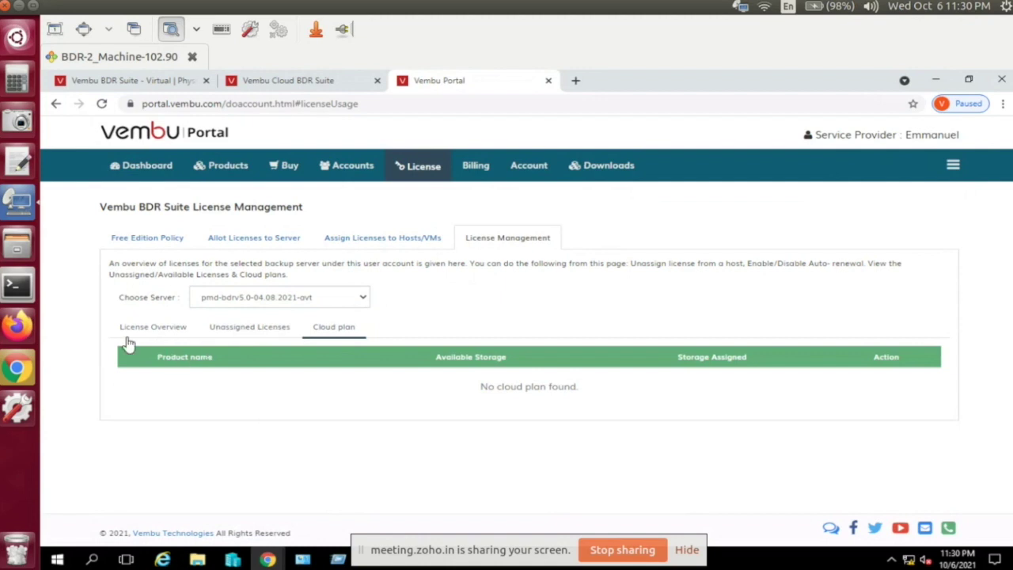
click(26, 371)
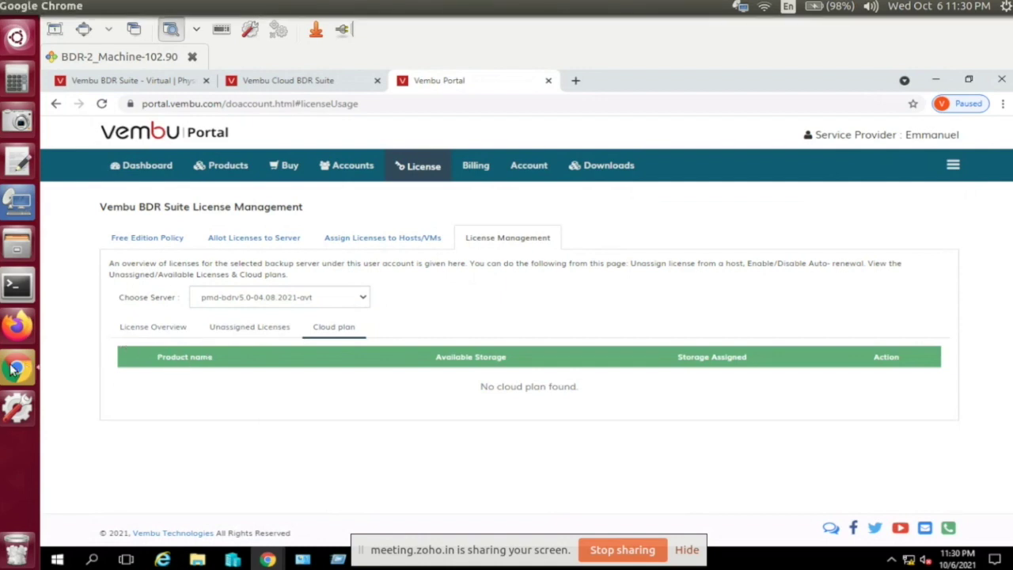
click(768, 280)
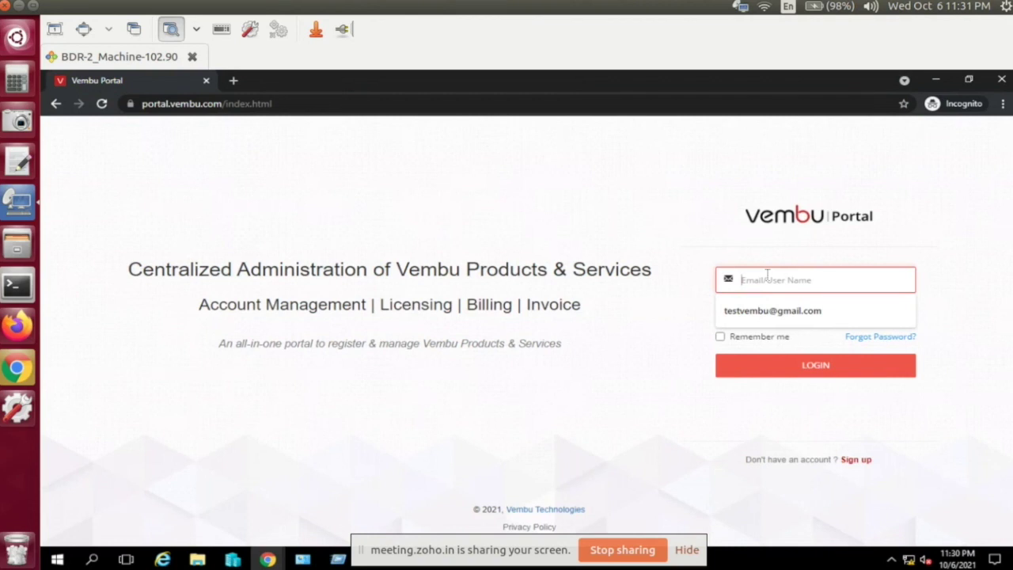
Step: Log out of the service provider account from the top-right account menu
text(t)
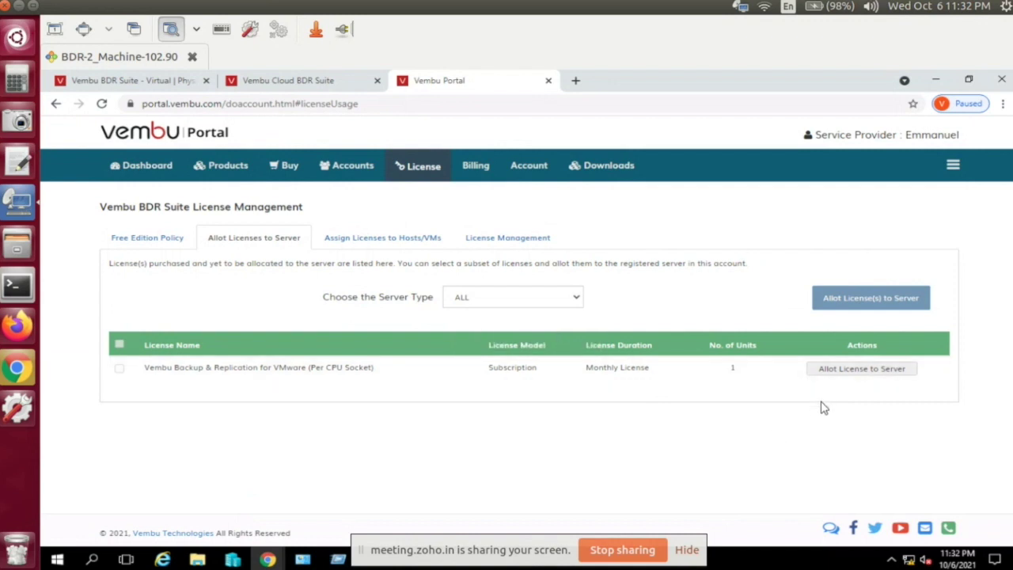
click(953, 166)
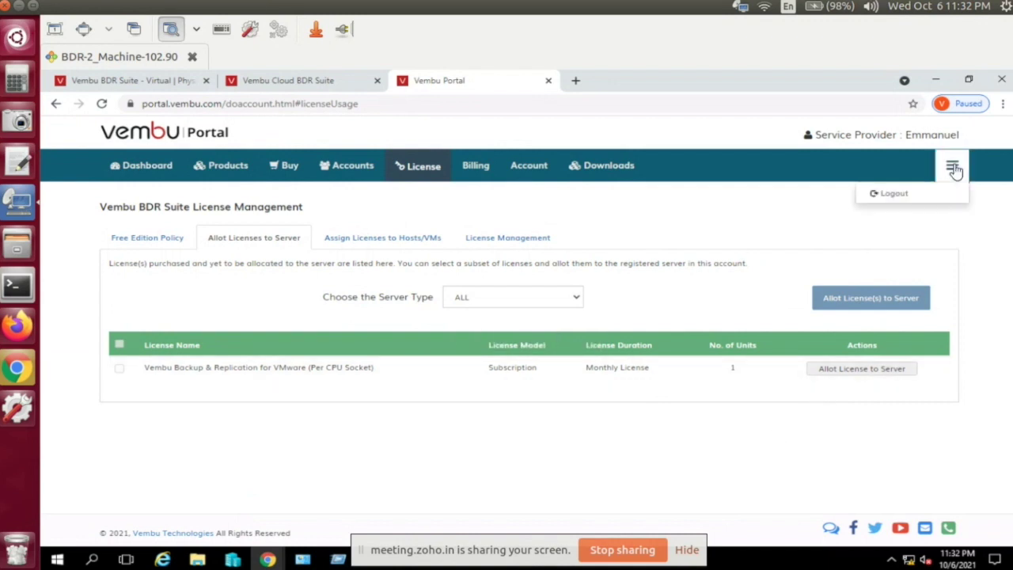
click(923, 197)
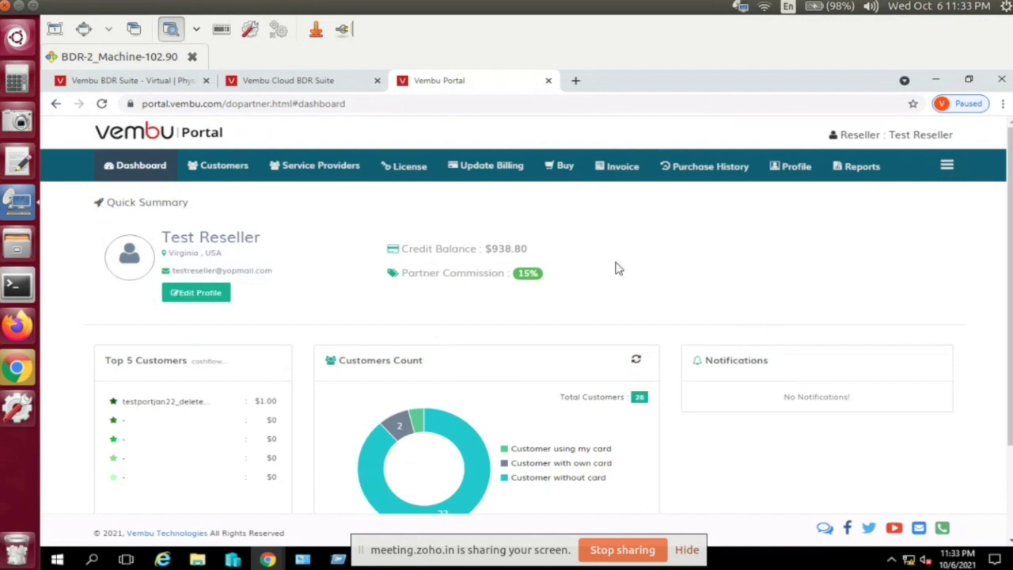
Step: On the reseller's License page, filter to Backup Server (on premise) and select all listed licenses
scroll(893, 345, down, 2)
scroll(545, 400, up, 2)
click(417, 173)
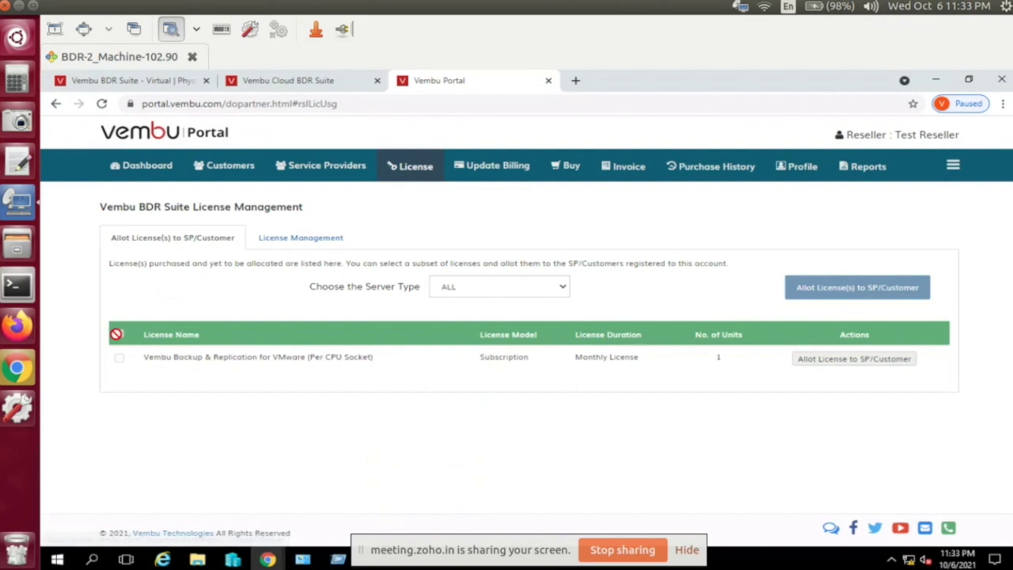
click(544, 291)
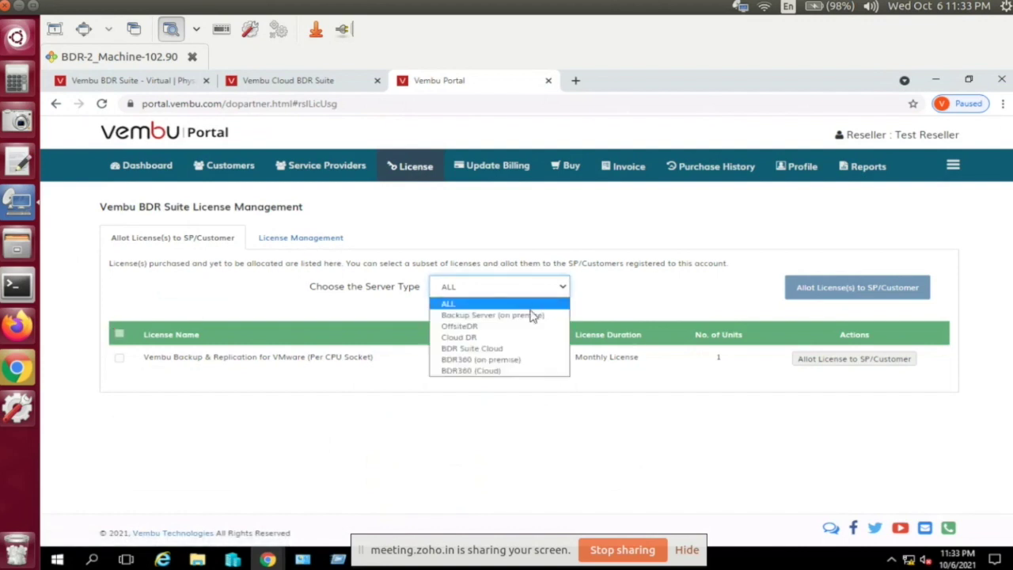
click(526, 316)
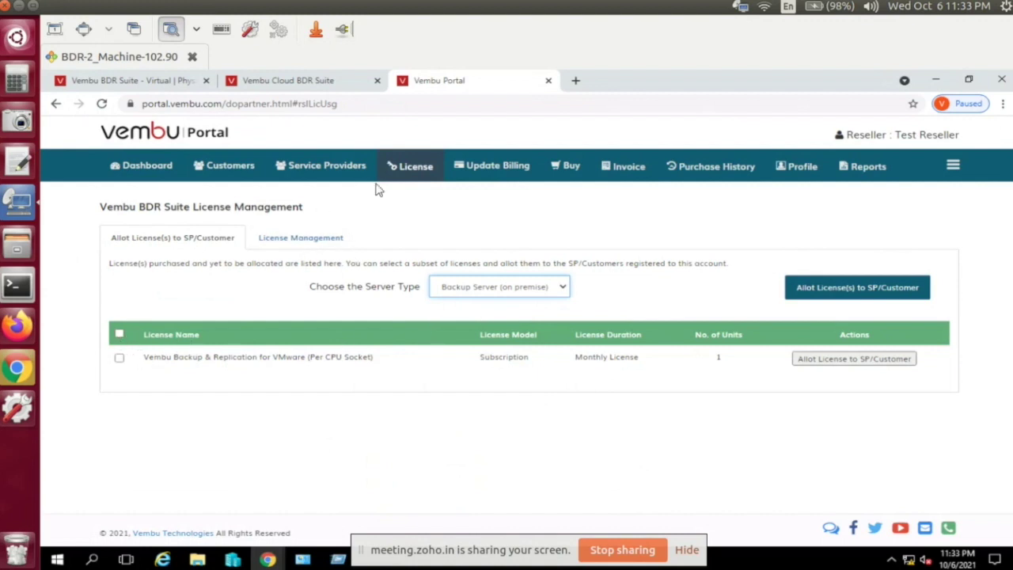
mouse_move(567, 175)
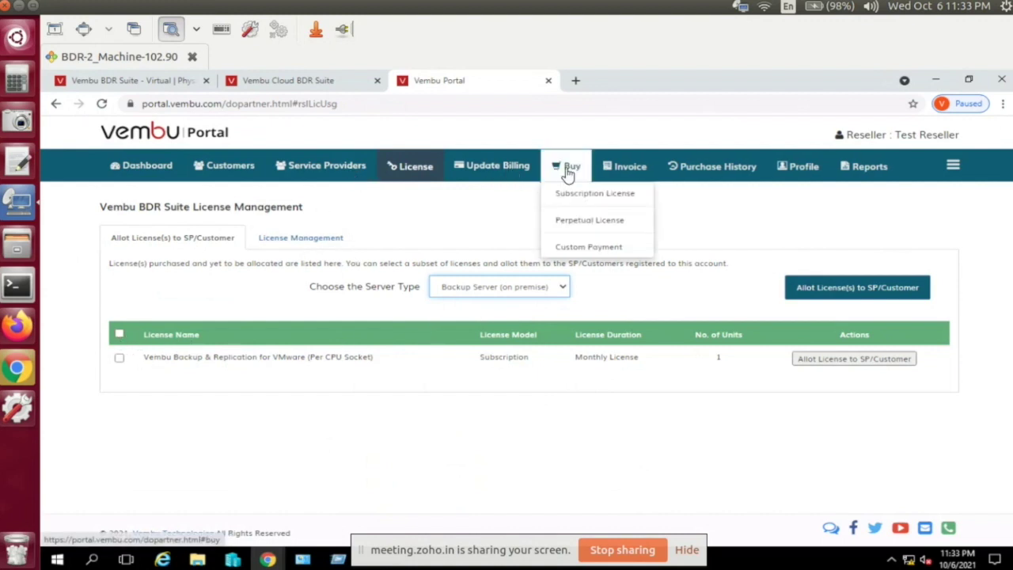
click(120, 335)
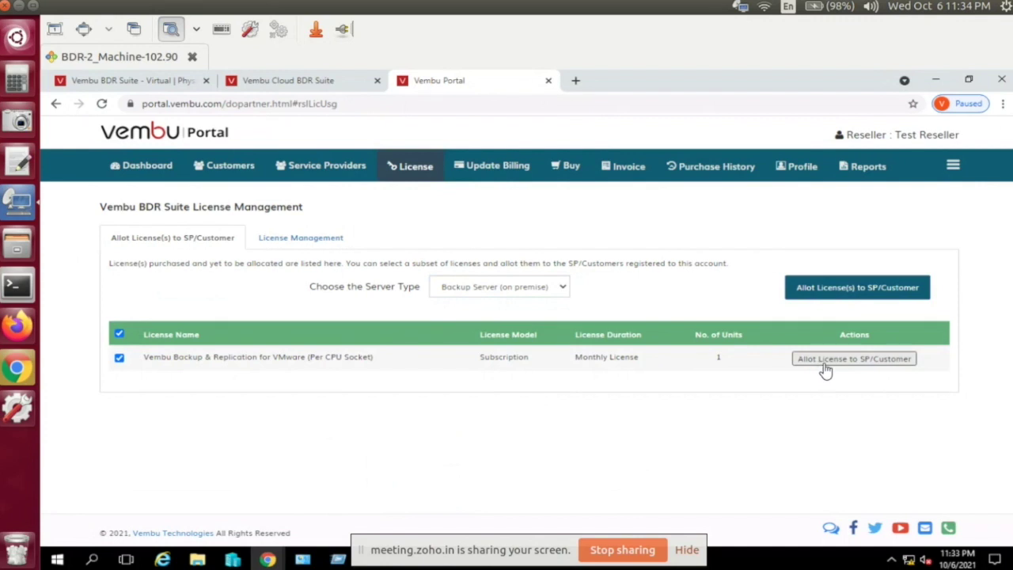
click(870, 361)
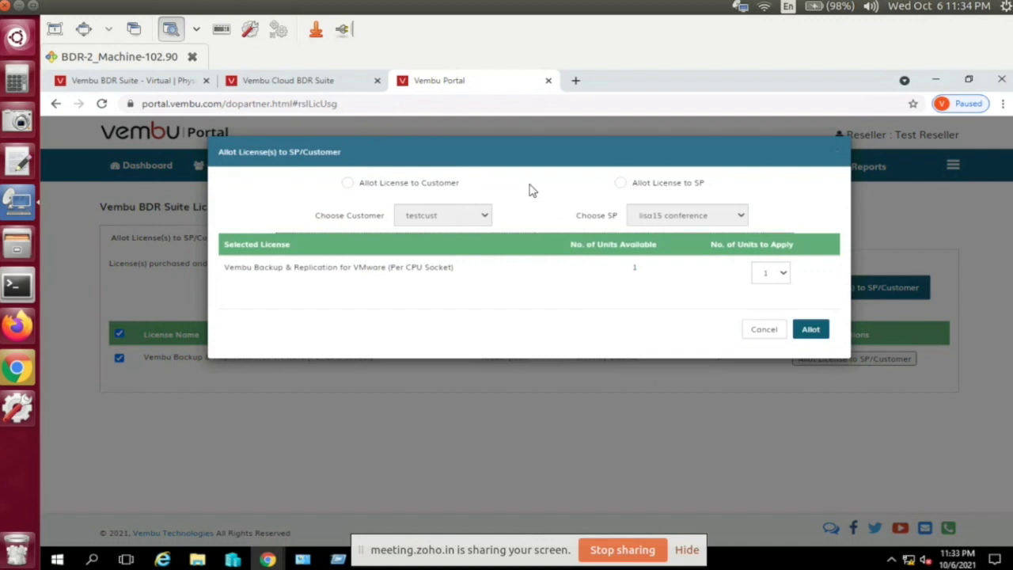
click(349, 185)
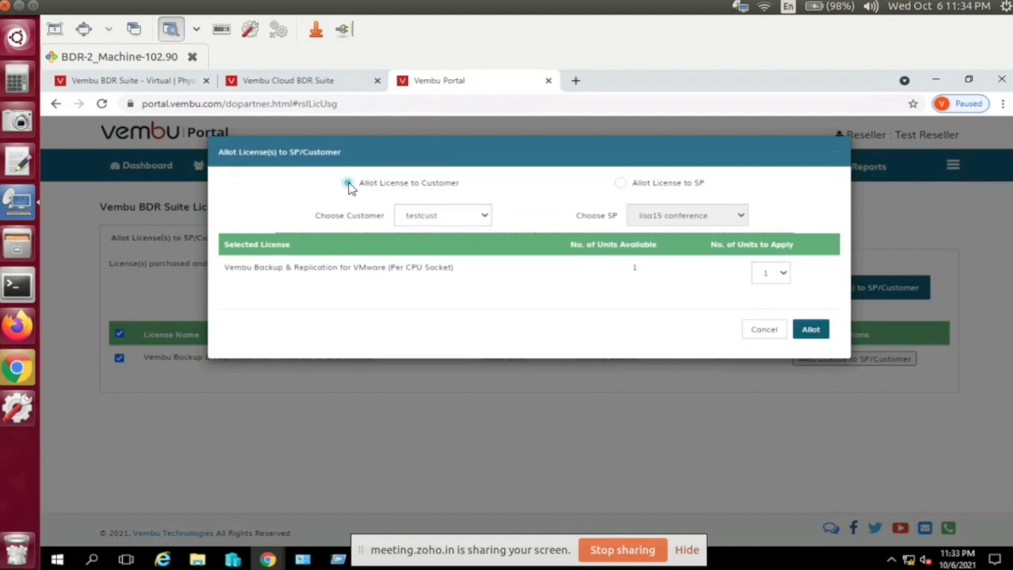
click(455, 218)
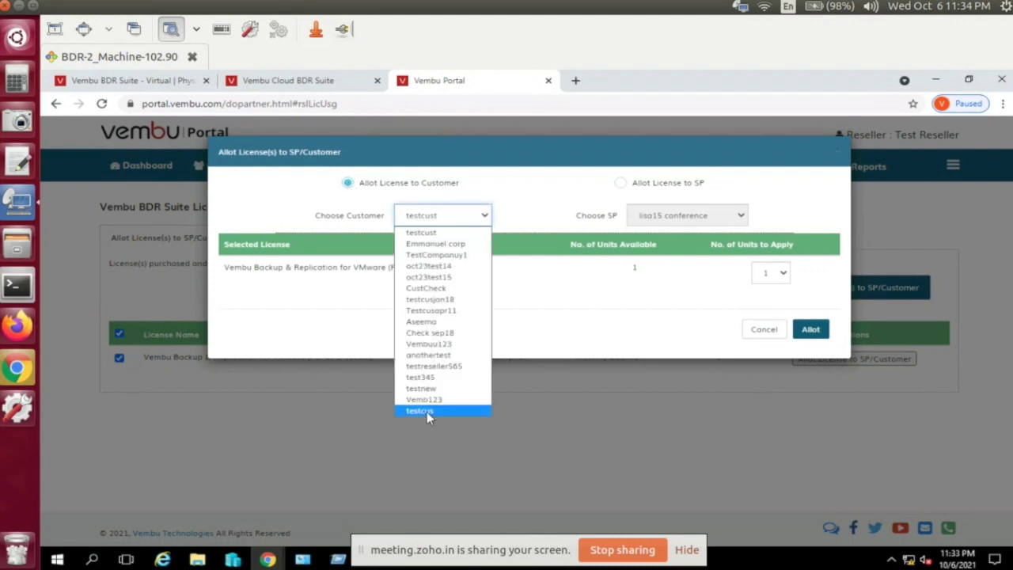
click(421, 233)
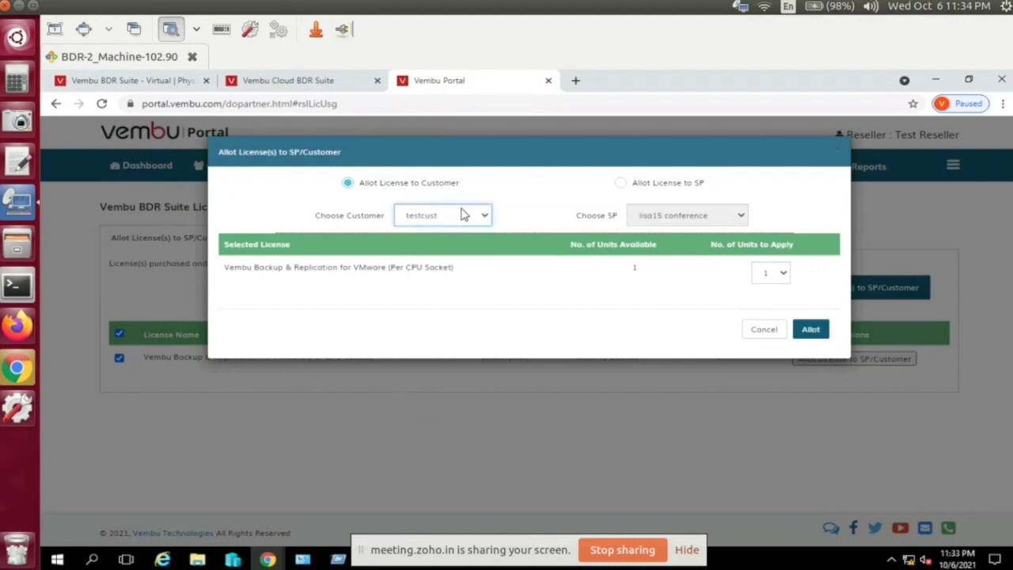
click(657, 185)
click(671, 220)
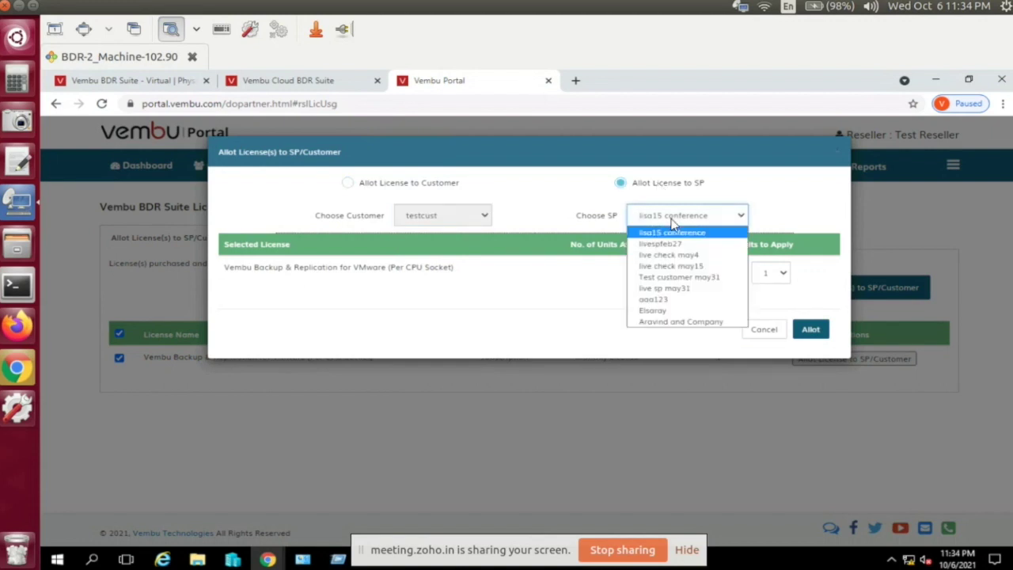
click(685, 218)
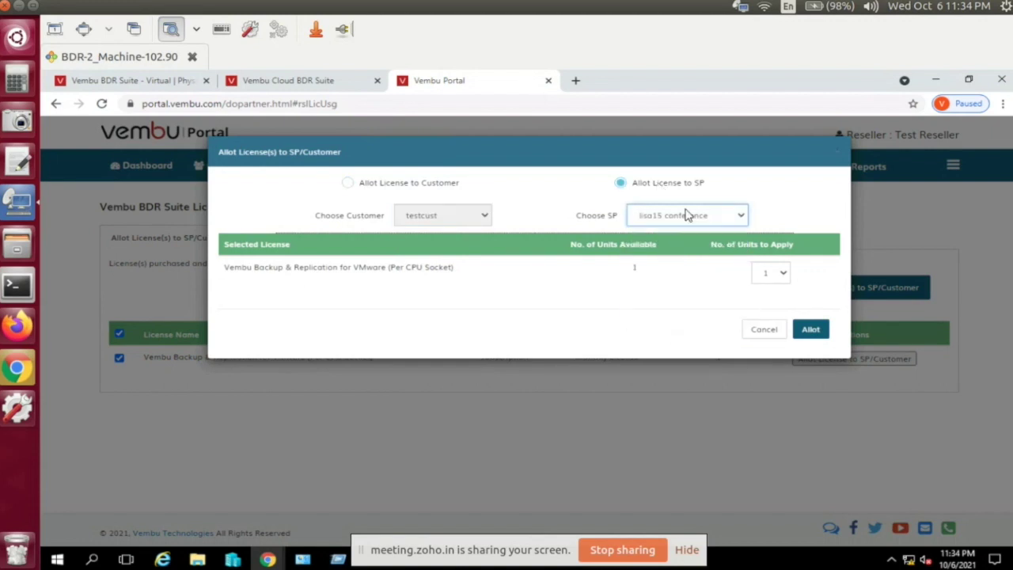
click(782, 277)
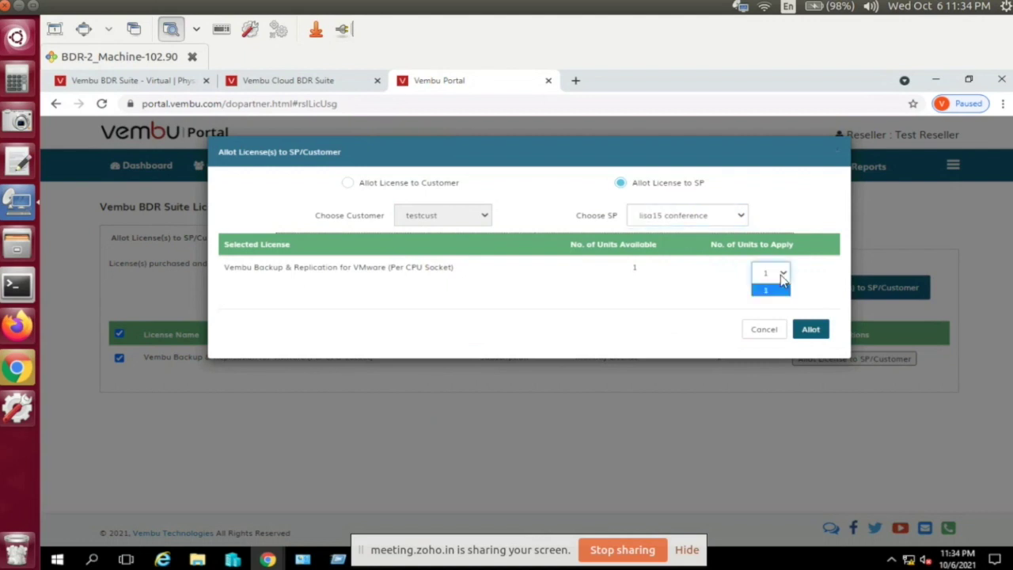
click(782, 285)
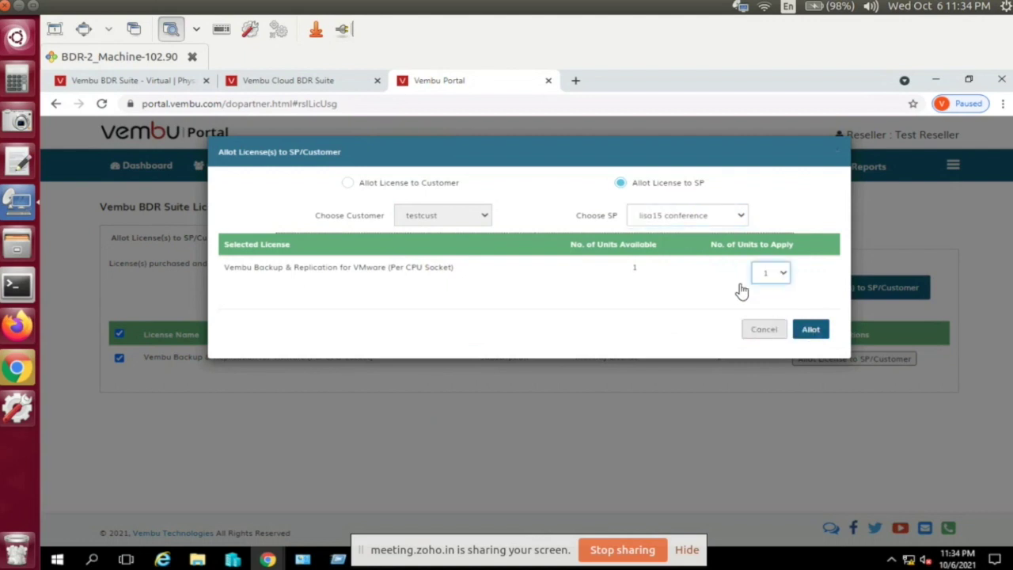
click(766, 332)
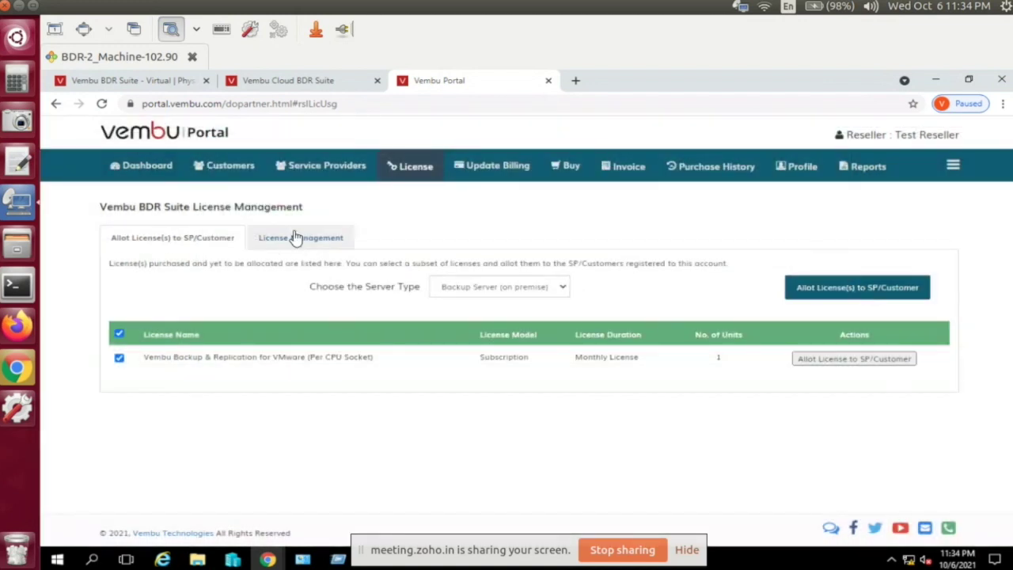
Step: Review the License Overview table: 10 customers, 0 assigned, 23 unassigned VMware licenses
click(299, 237)
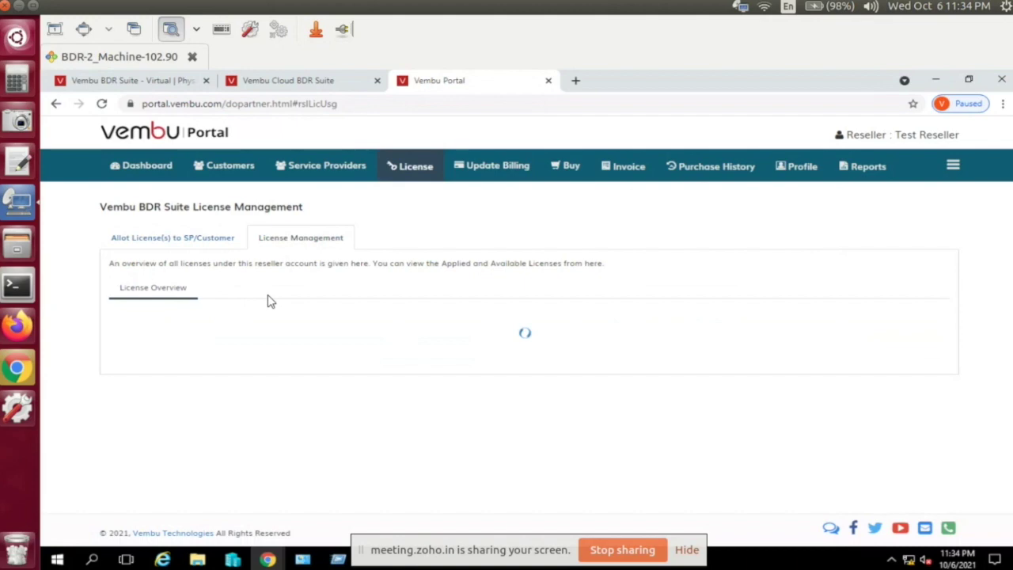
scroll(269, 300, down, 2)
scroll(269, 305, up, 2)
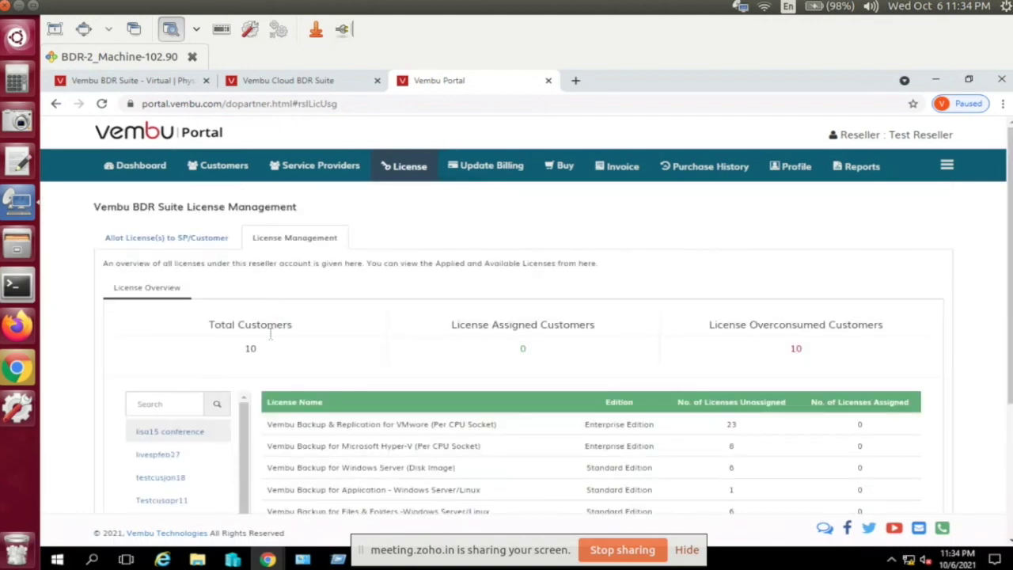
scroll(592, 339, down, 1)
scroll(592, 339, down, 1)
scroll(531, 340, up, 1)
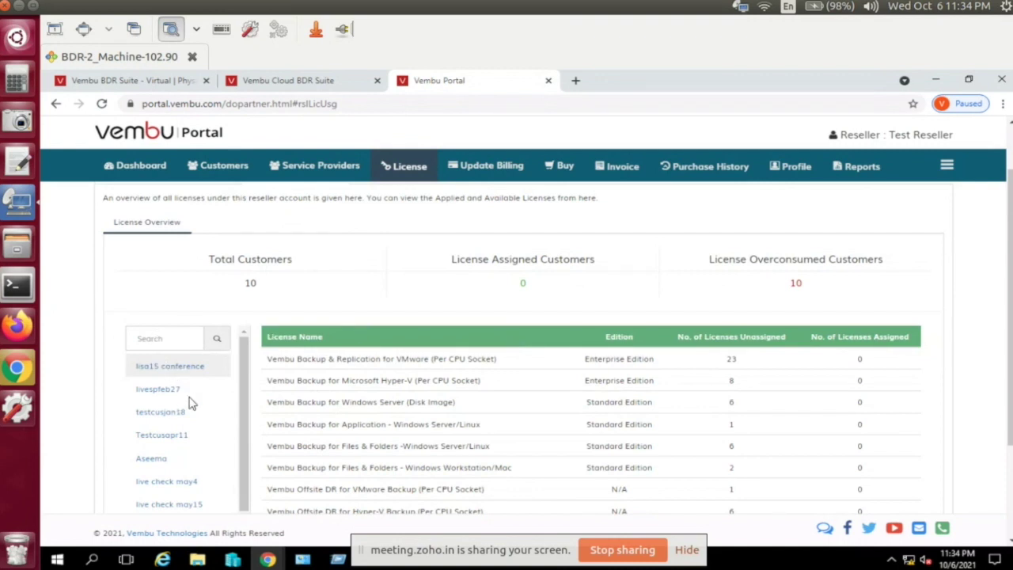
scroll(190, 402, down, 1)
scroll(332, 359, down, 2)
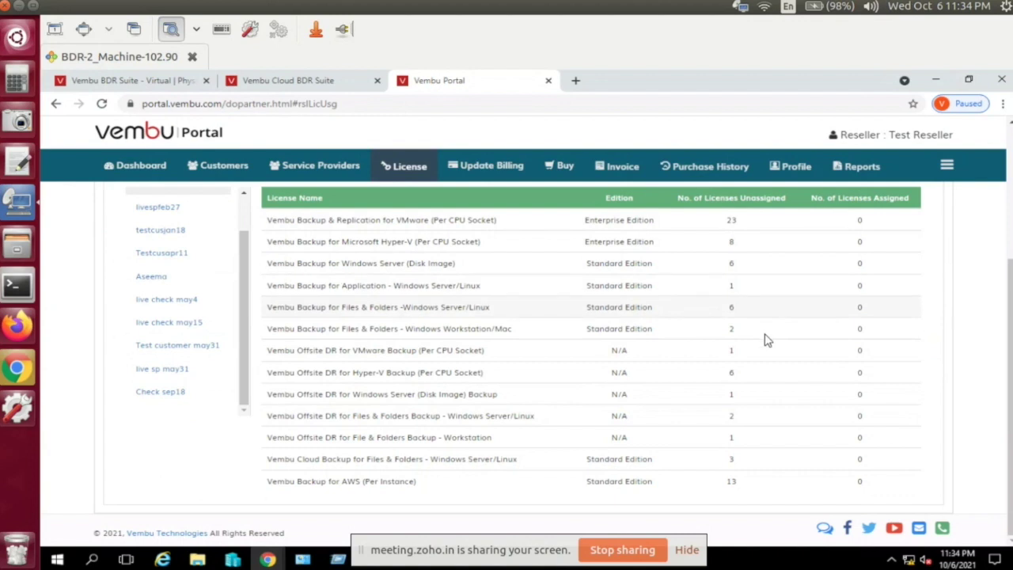
scroll(763, 341, up, 3)
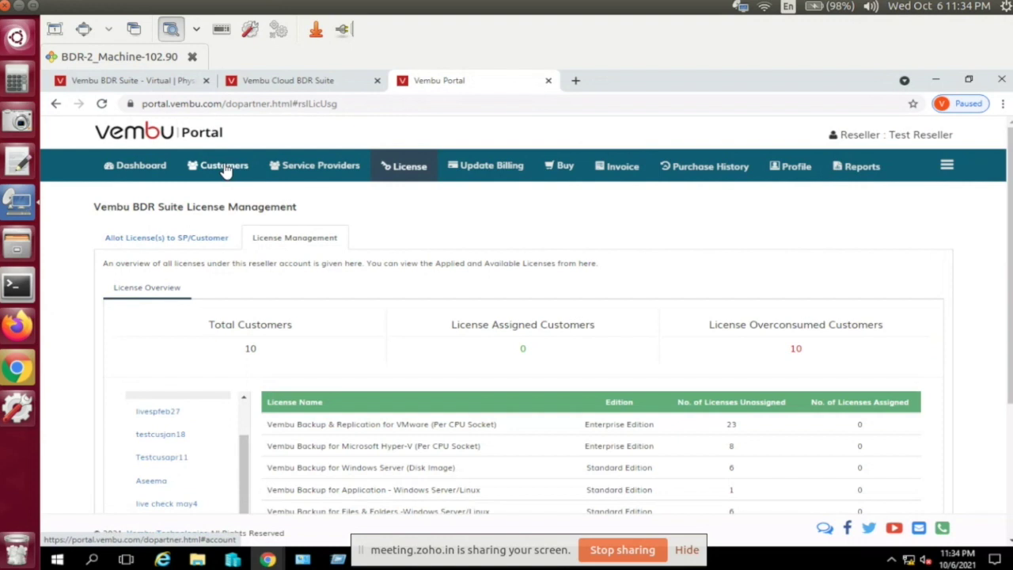
Step: Review the portal's Service Providers and Customers lists, then return to the Vembu BDR Suite tab
click(304, 170)
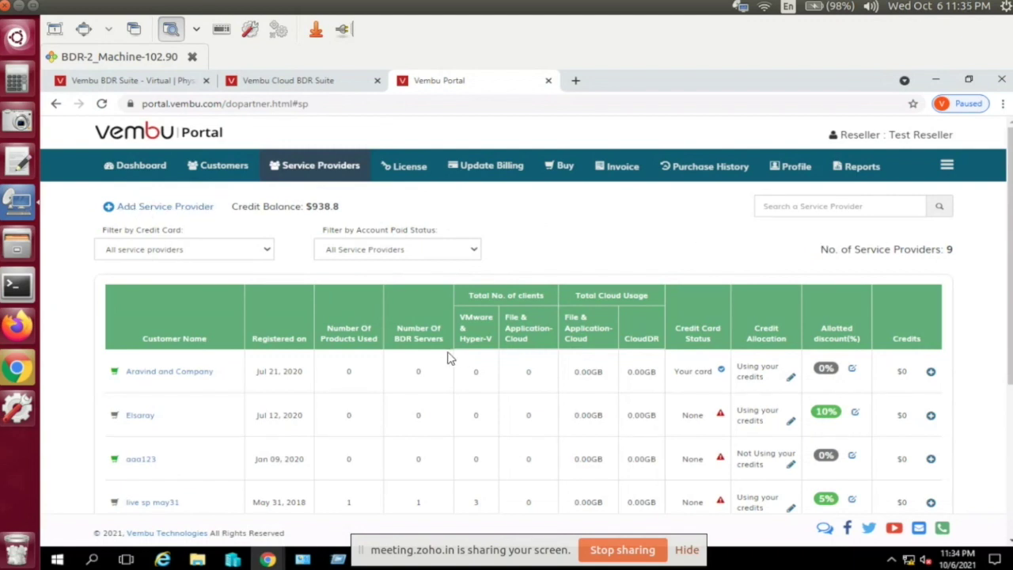
click(199, 164)
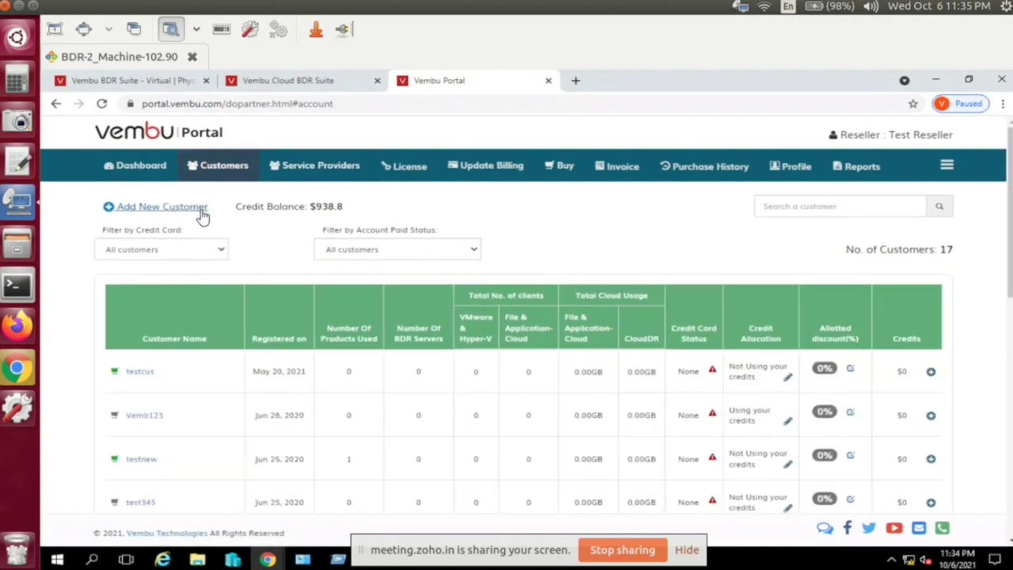
click(320, 176)
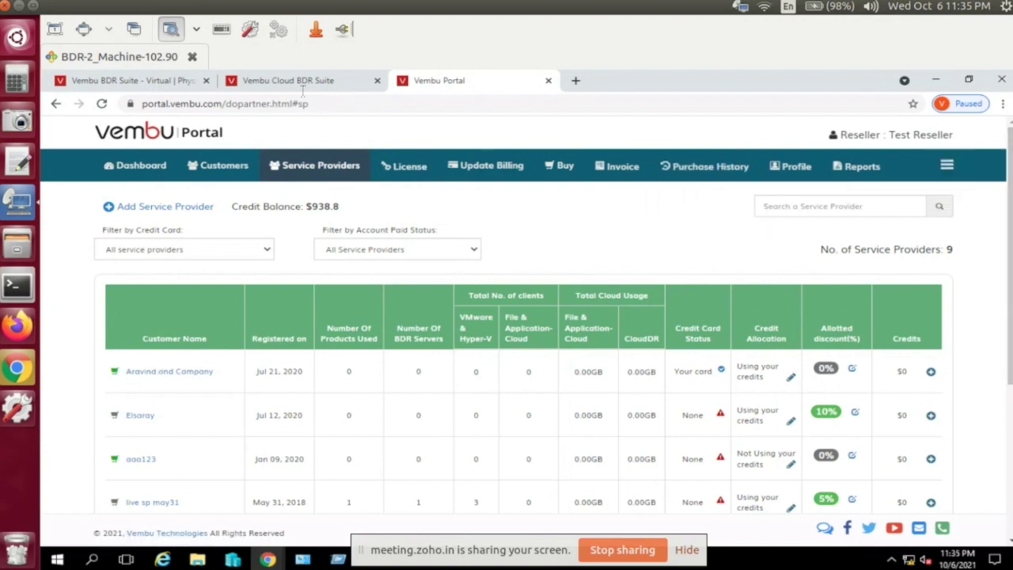
click(167, 82)
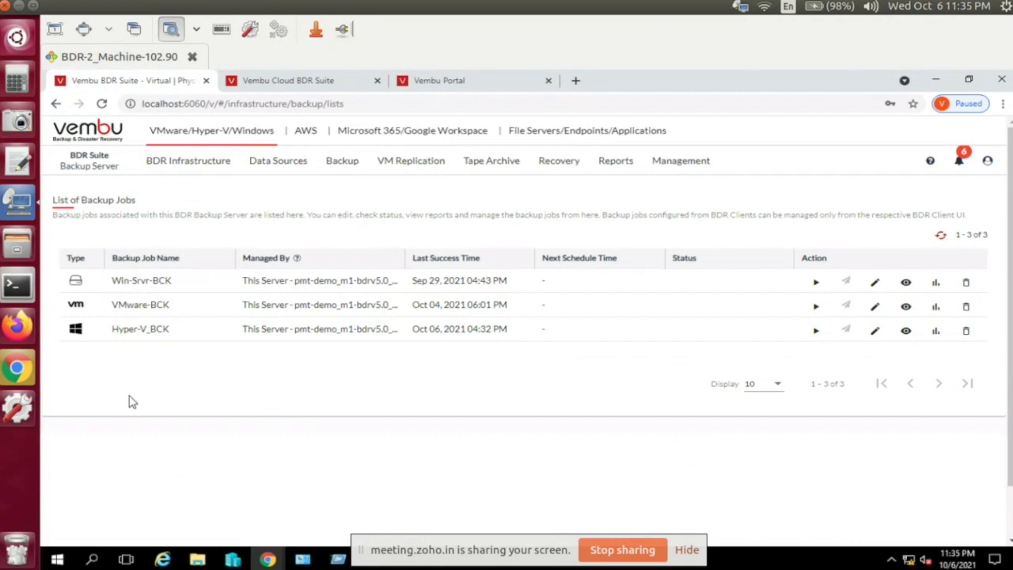
click(28, 375)
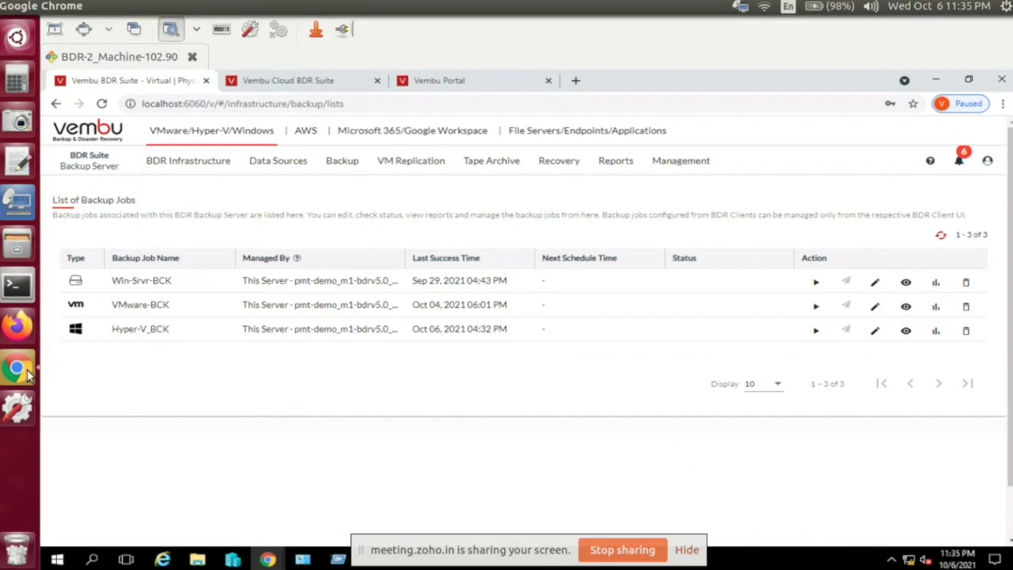